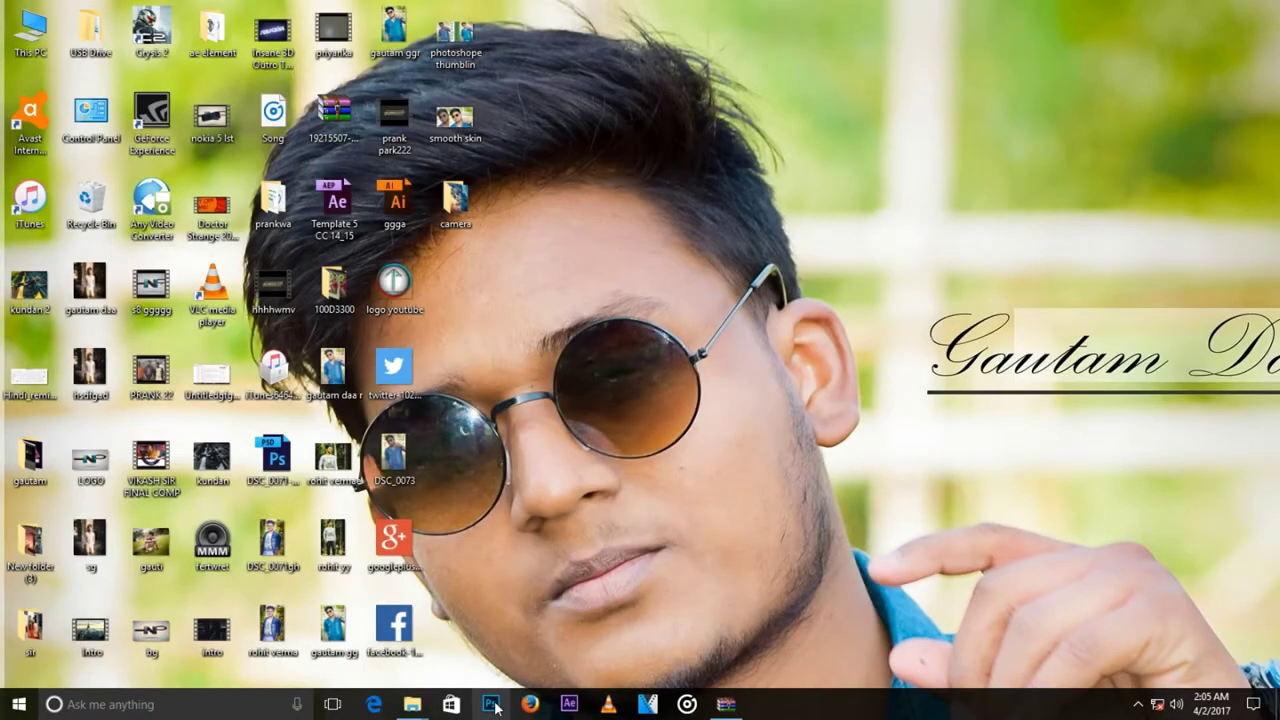
# Step: Launch Photoshop and create a custom 1920 × 1080 px document at 300 ppi
pyautogui.click(493, 704)
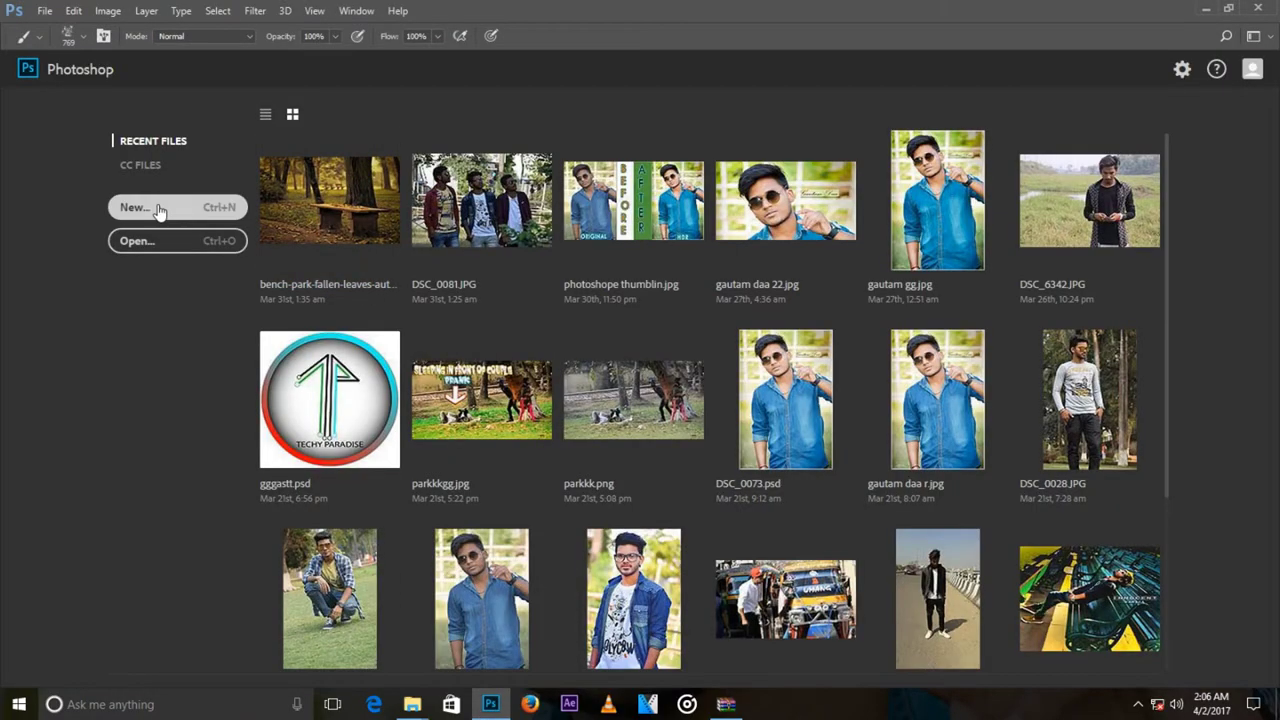
pyautogui.click(169, 210)
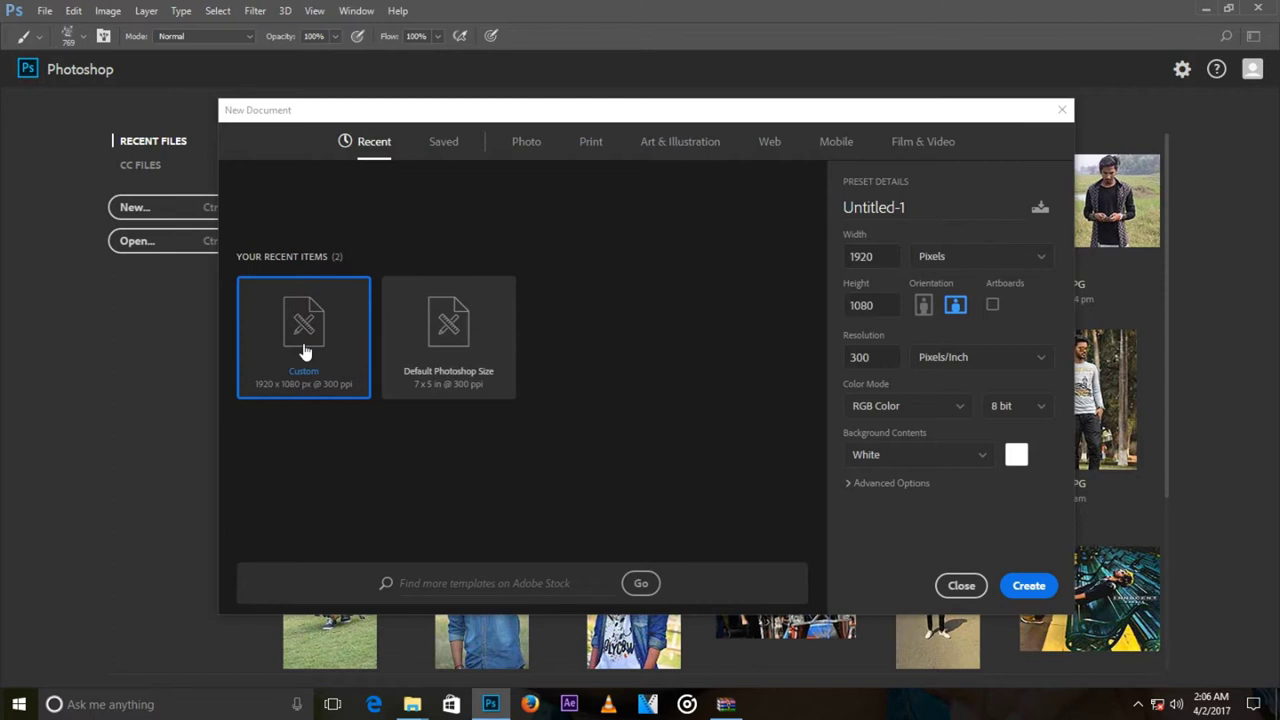
pyautogui.doubleClick(867, 358)
pyautogui.click(1032, 587)
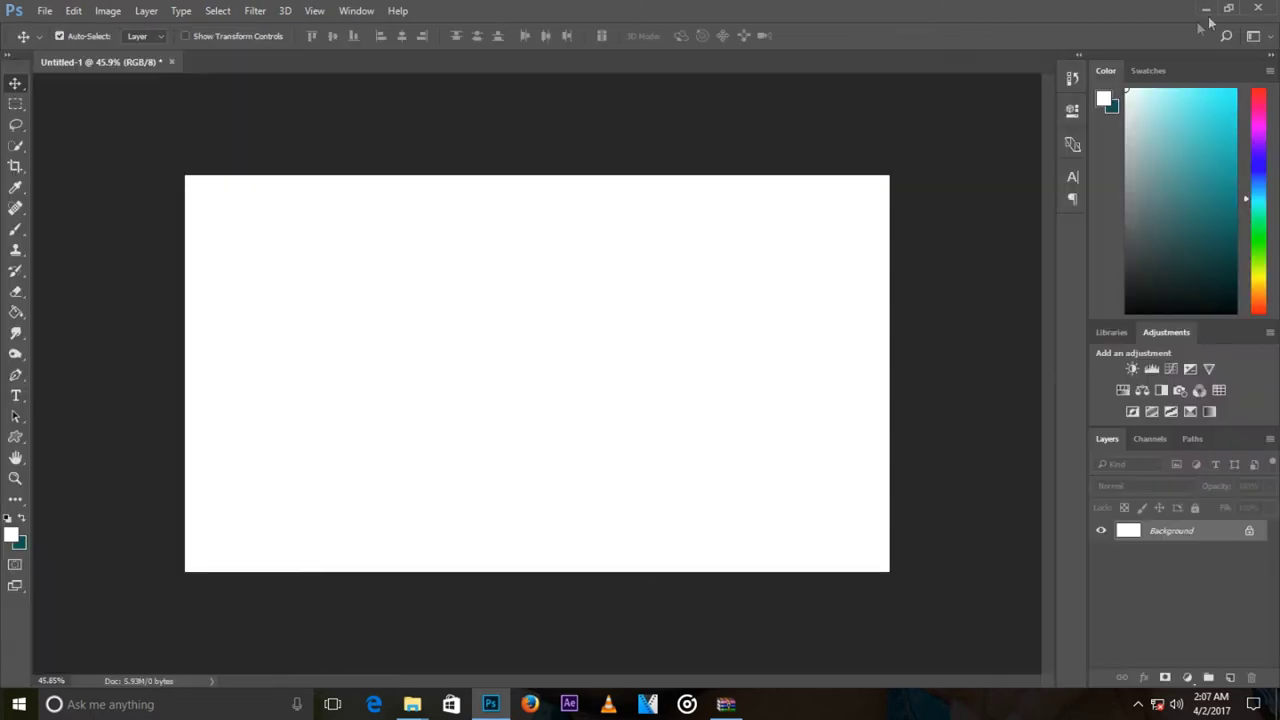
# Step: Open DSC_0049 from the camera folder as a second Photoshop document
pyautogui.click(1206, 12)
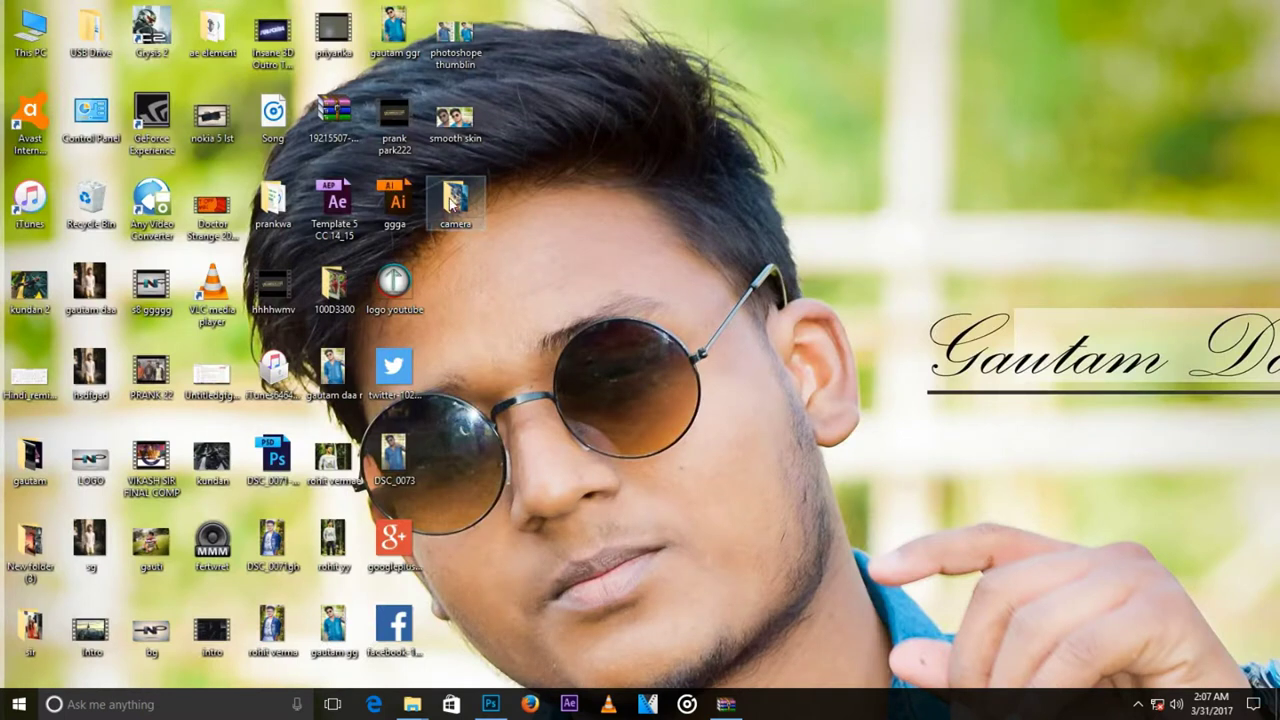
pyautogui.doubleClick(452, 202)
pyautogui.click(884, 300)
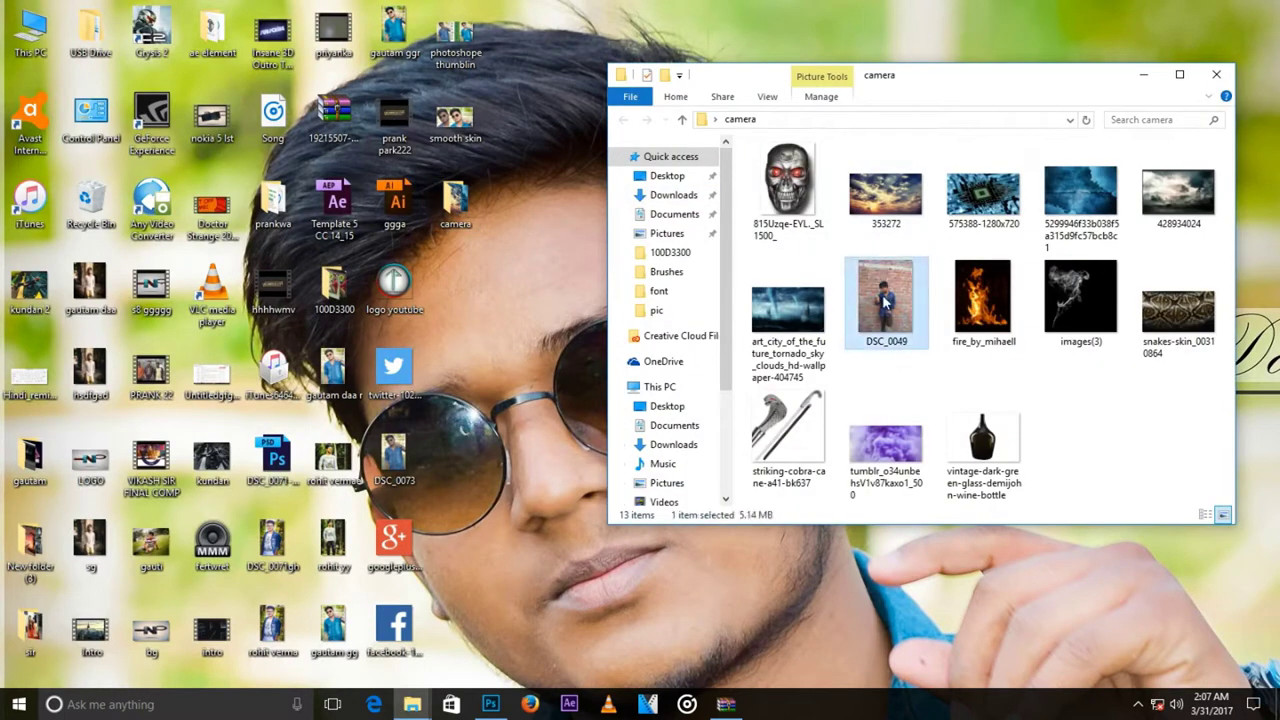
pyautogui.doubleClick(1020, 82)
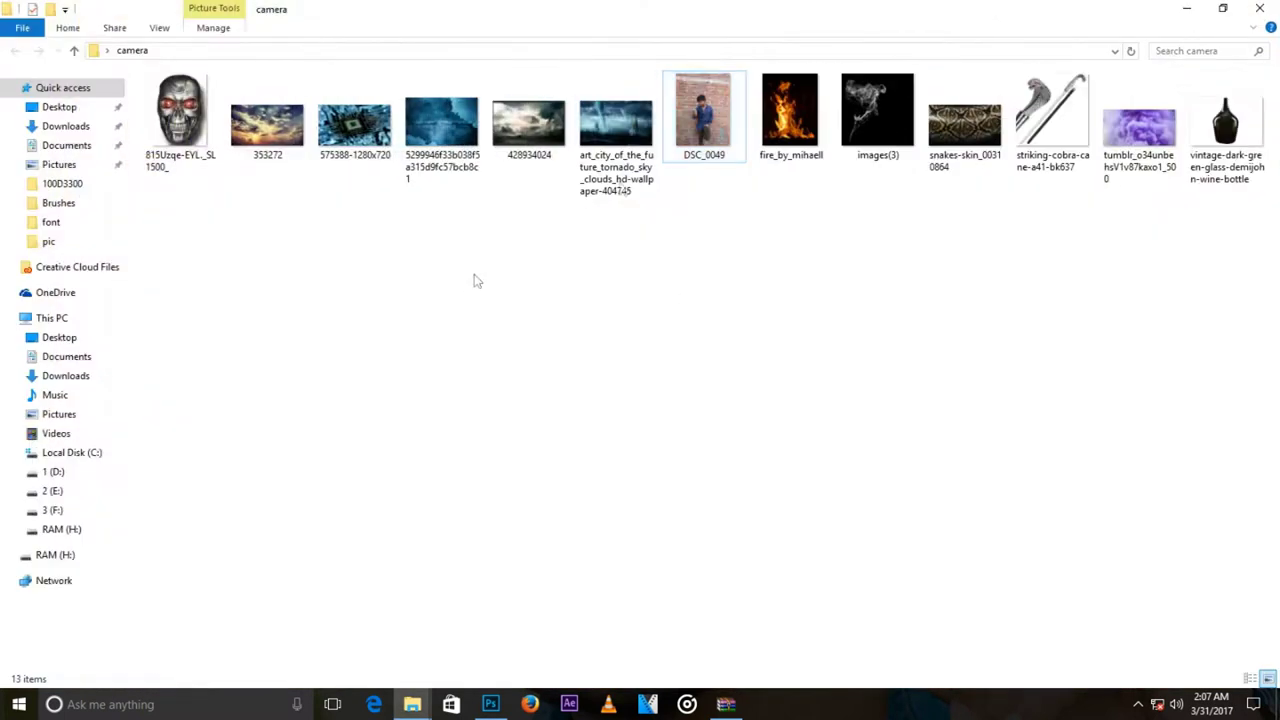
pyautogui.moveTo(710, 122); pyautogui.dragTo(528, 455)
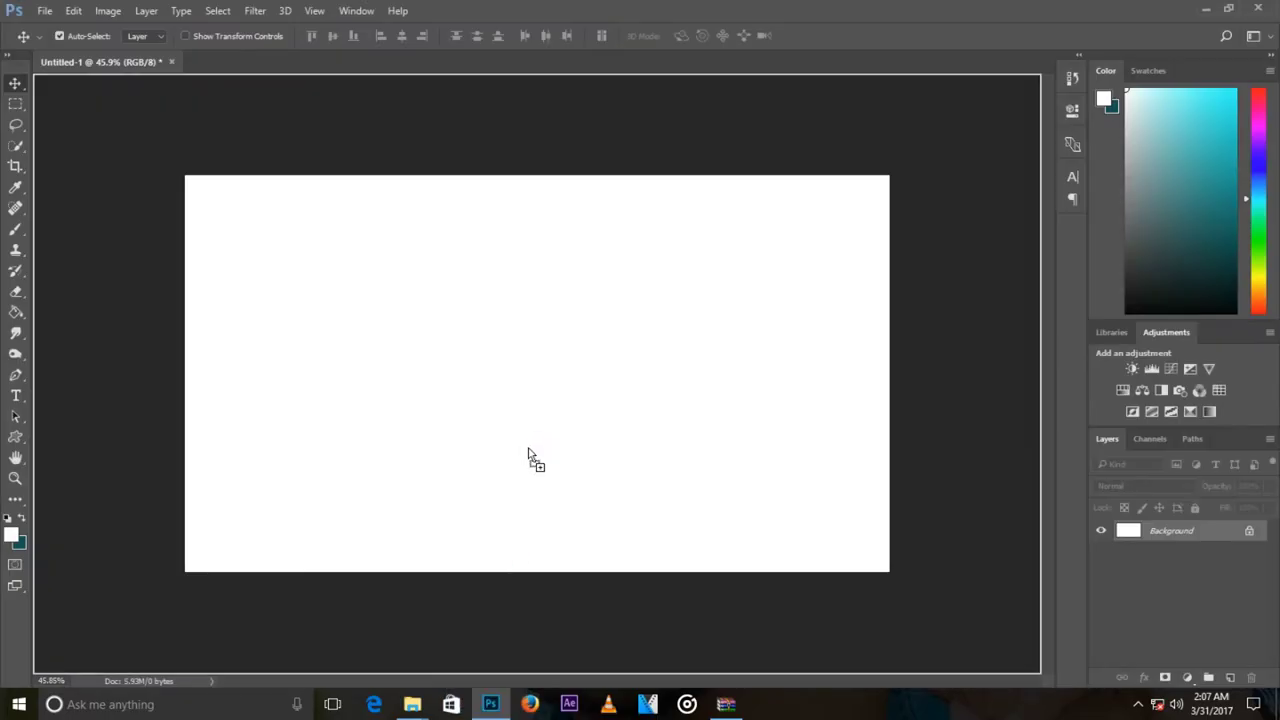
pyautogui.moveTo(528, 455); pyautogui.dragTo(280, 62)
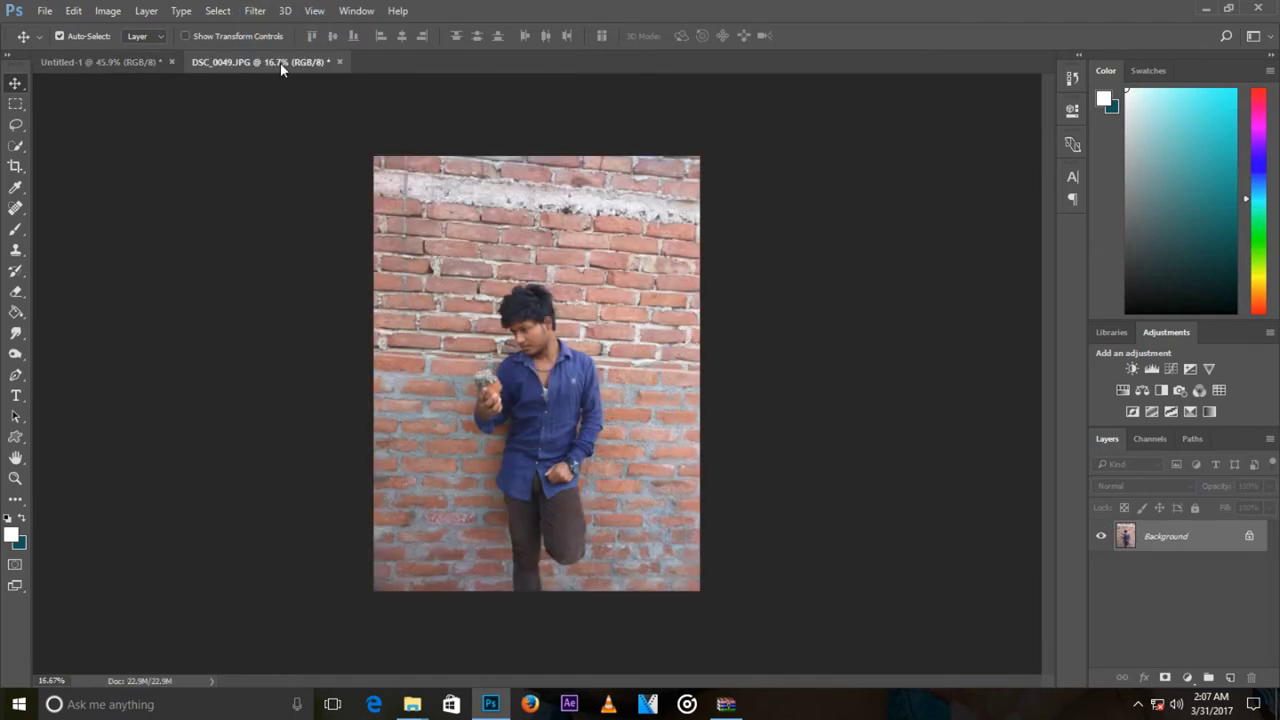
pyautogui.click(16, 479)
# Step: Zoom in on the man's face and duplicate the Background layer
pyautogui.moveTo(535, 333)
pyautogui.mouseDown()
pyautogui.moveTo(567, 305)
pyautogui.moveTo(543, 459)
pyautogui.mouseUp()
pyautogui.moveTo(541, 361); pyautogui.dragTo(576, 318)
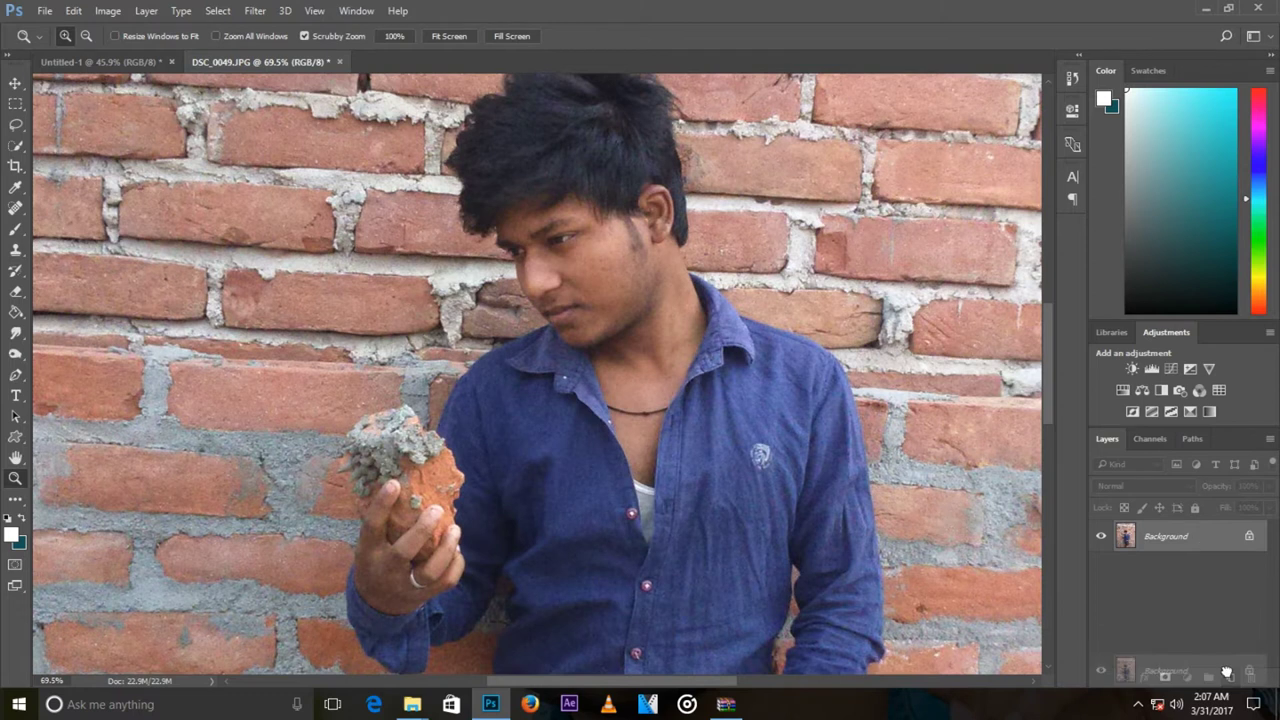
pyautogui.moveTo(1202, 541); pyautogui.dragTo(1230, 677)
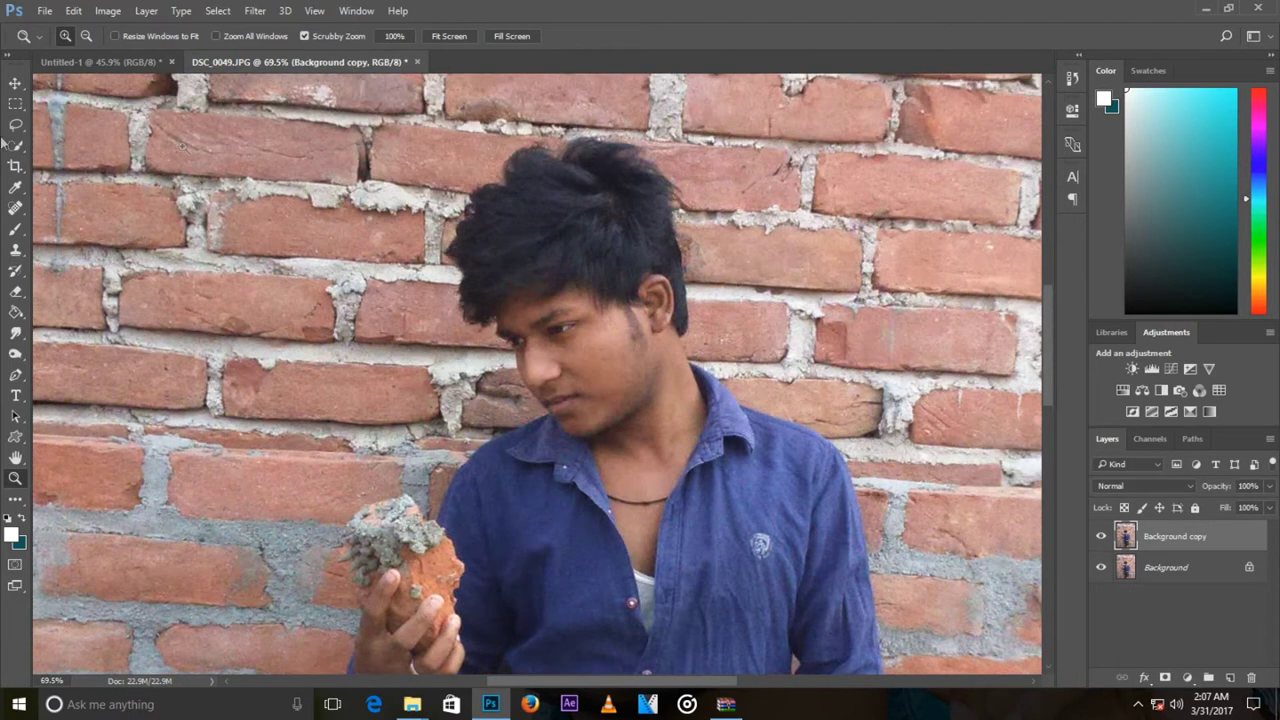
# Step: Quick-select the man from his hair down over the shirt and arm
pyautogui.click(15, 147)
pyautogui.moveTo(532, 183); pyautogui.dragTo(499, 216)
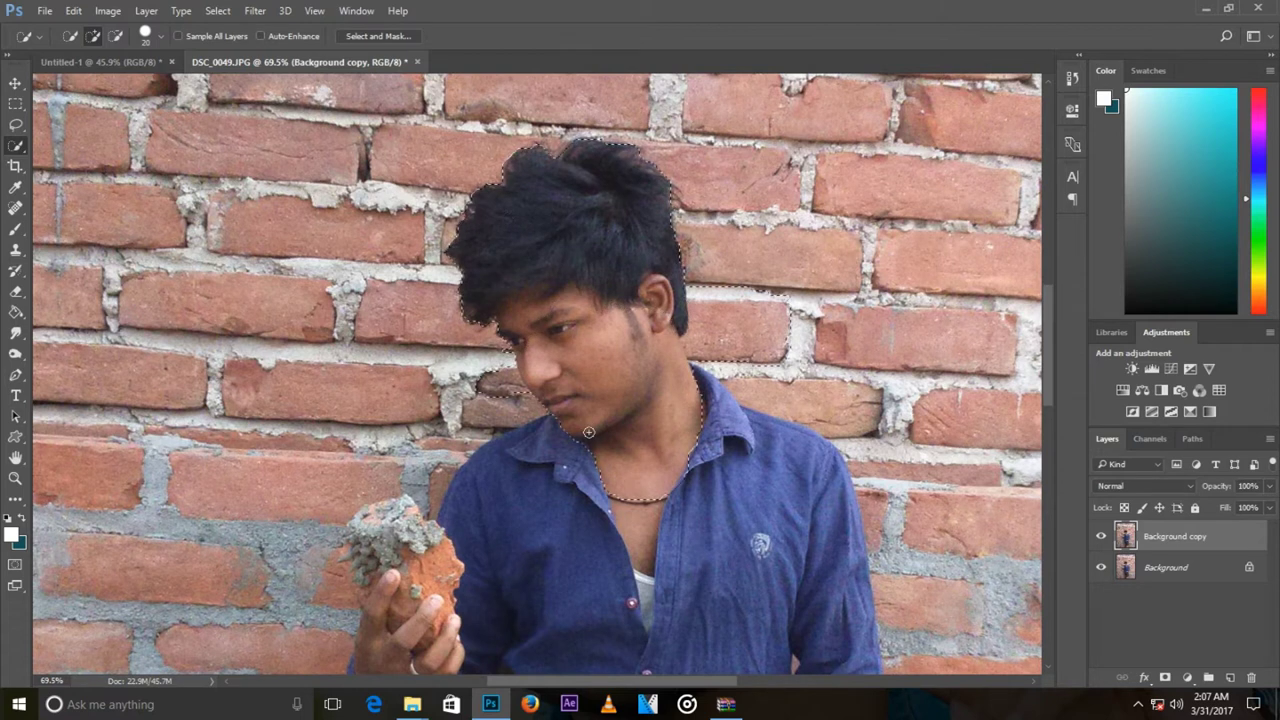
pyautogui.moveTo(567, 490); pyautogui.dragTo(470, 545)
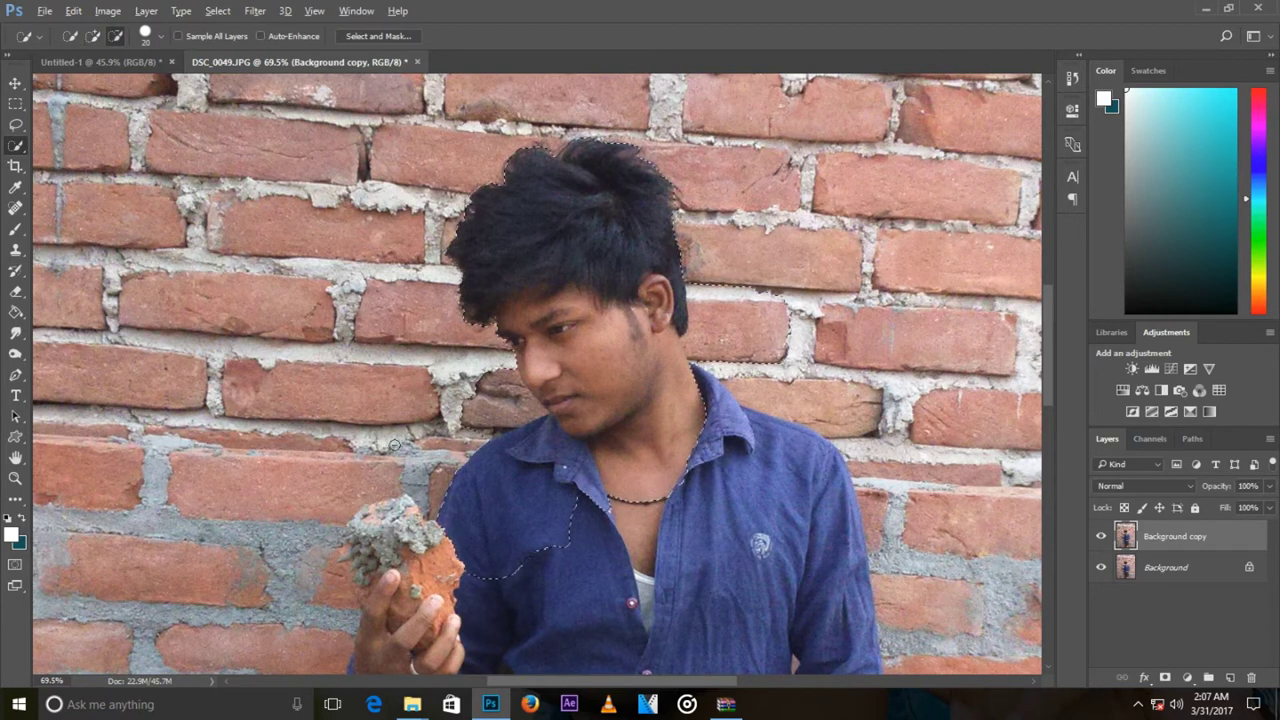
pyautogui.moveTo(491, 377); pyautogui.dragTo(499, 404)
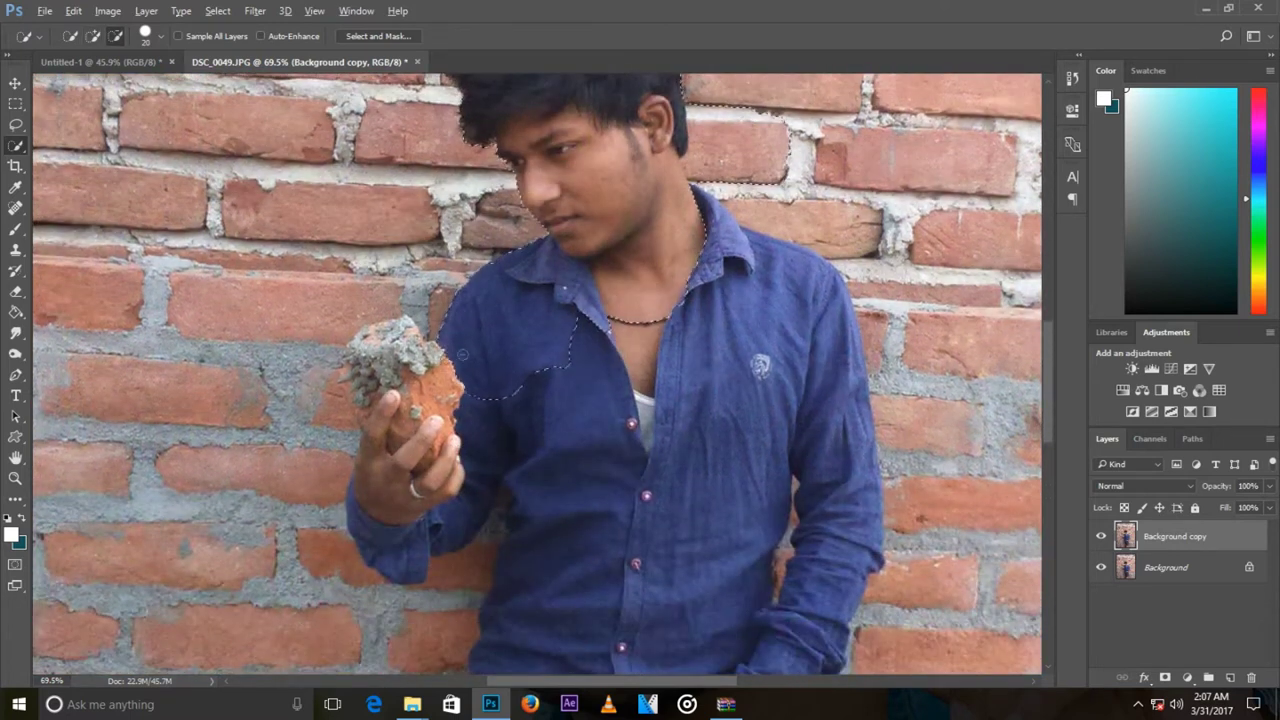
pyautogui.moveTo(355, 500); pyautogui.dragTo(575, 560)
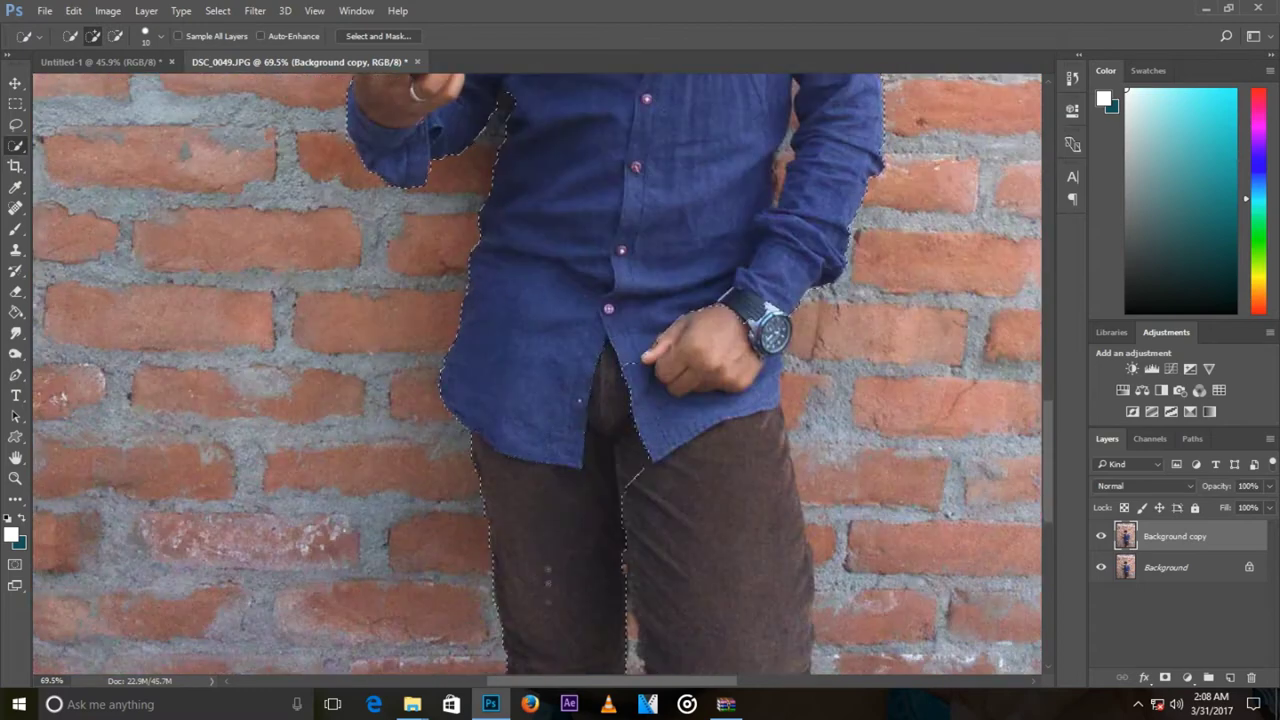
# Step: Subtract the brick-wall gap beside the man's arm from the selection
pyautogui.scroll(-1, 540, 375)
pyautogui.scroll(-3, 540, 375)
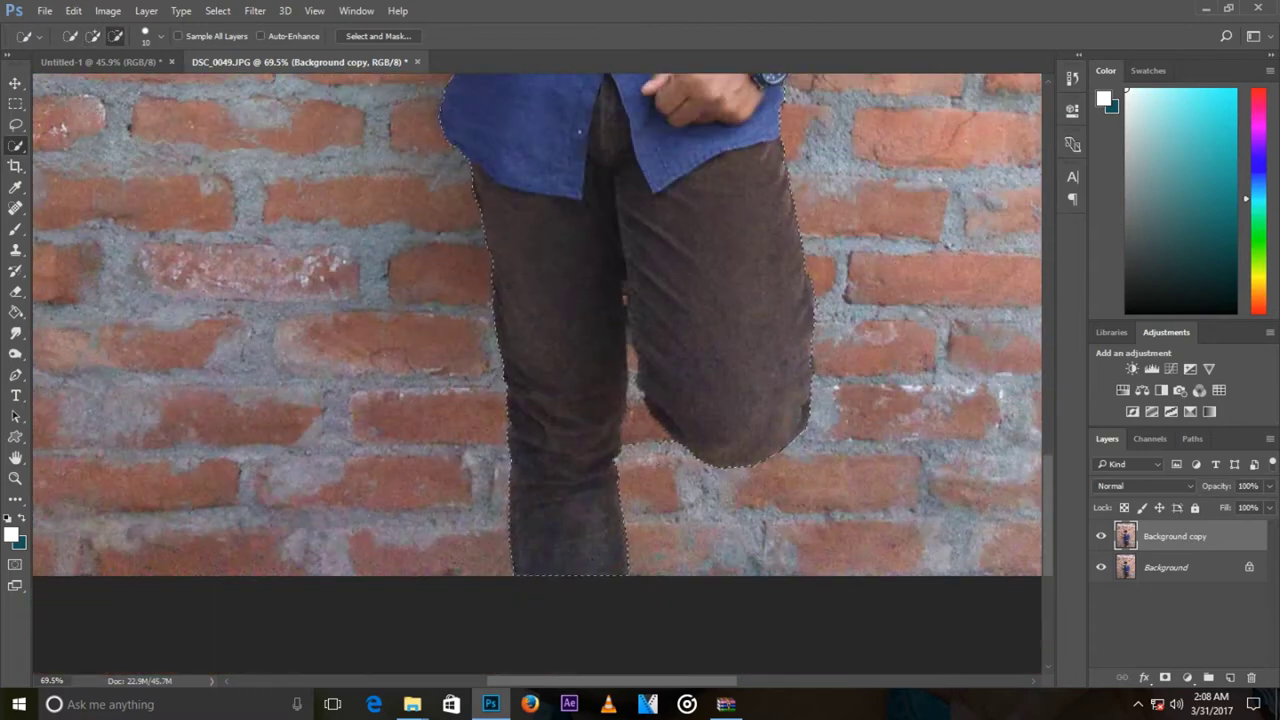
pyautogui.scroll(5, 625, 297)
pyautogui.scroll(2, 625, 310)
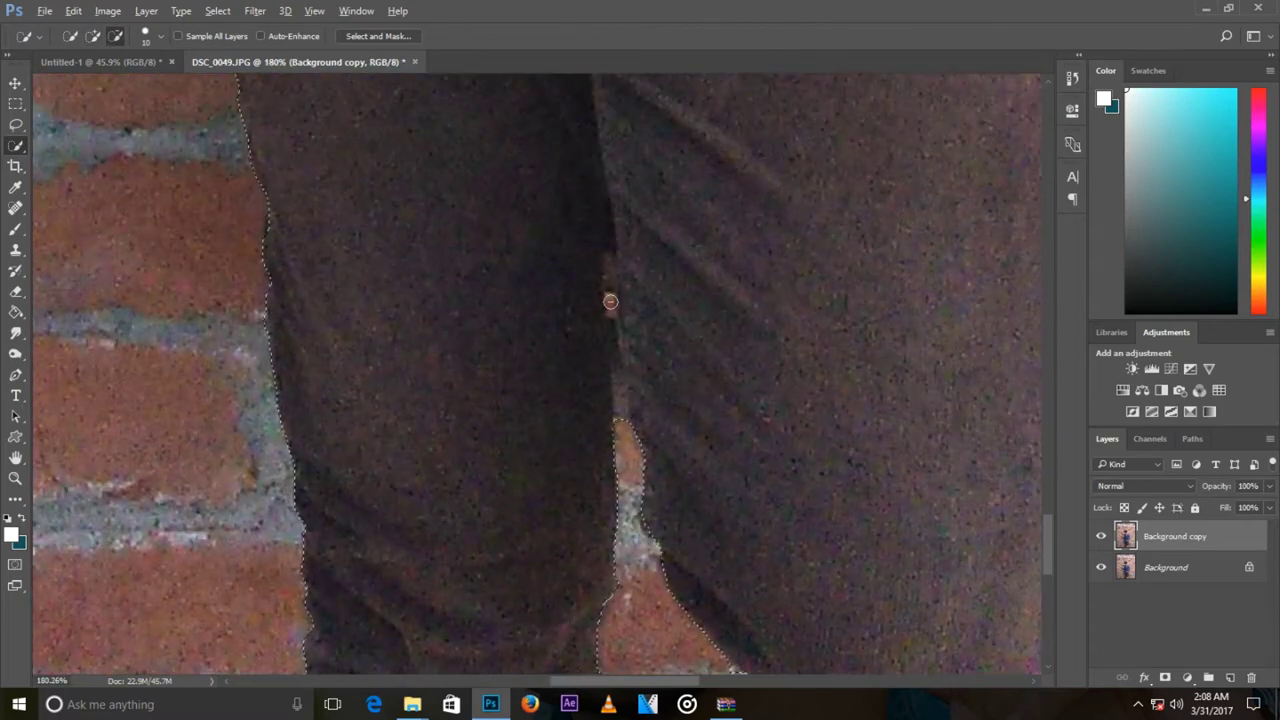
pyautogui.scroll(-6, 624, 333)
pyautogui.scroll(12, 624, 333)
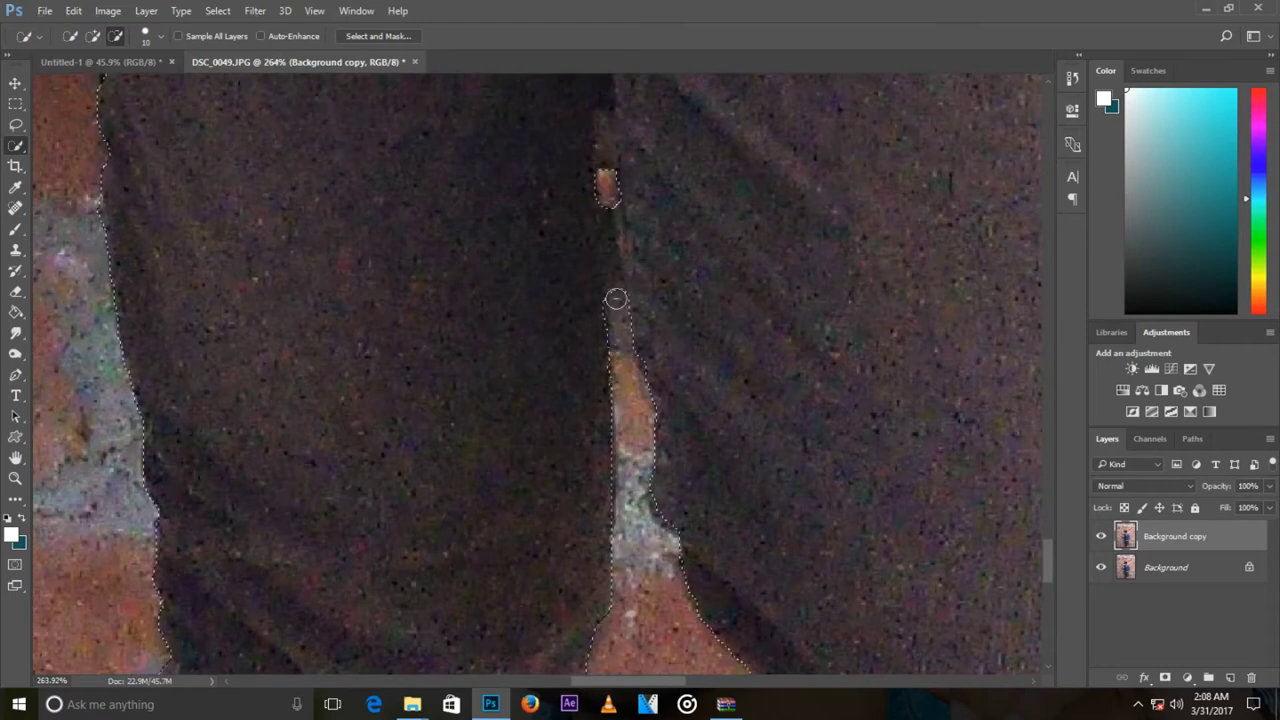
pyautogui.scroll(-12, 629, 314)
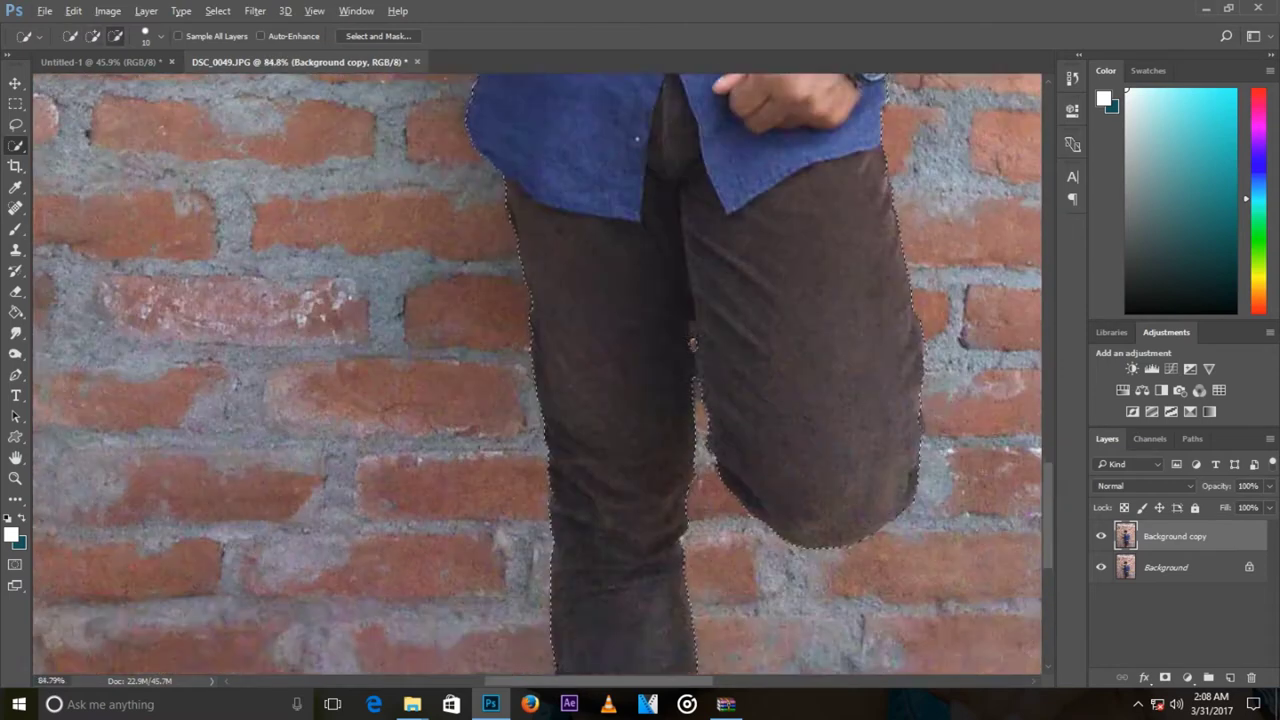
pyautogui.scroll(10, 629, 314)
pyautogui.scroll(-5, 629, 314)
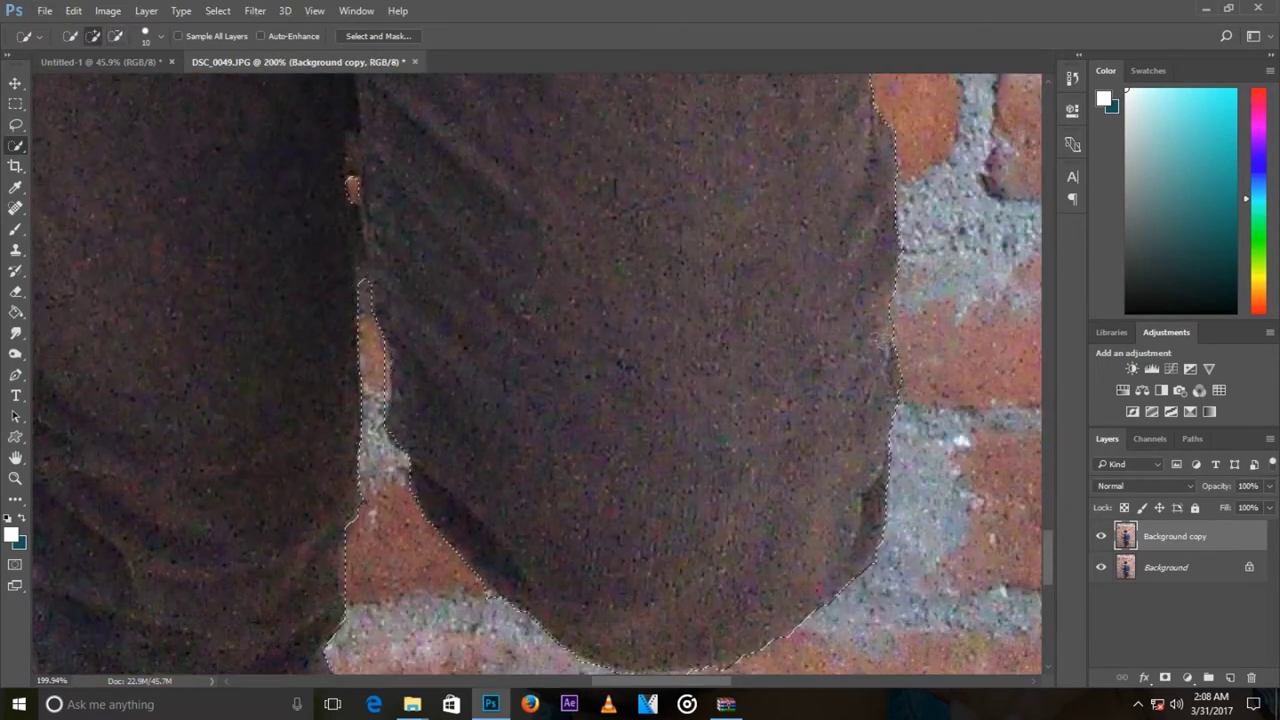
pyautogui.scroll(3, 796, 521)
pyautogui.scroll(4, 796, 521)
pyautogui.scroll(-3, 796, 521)
pyautogui.scroll(-4, 796, 521)
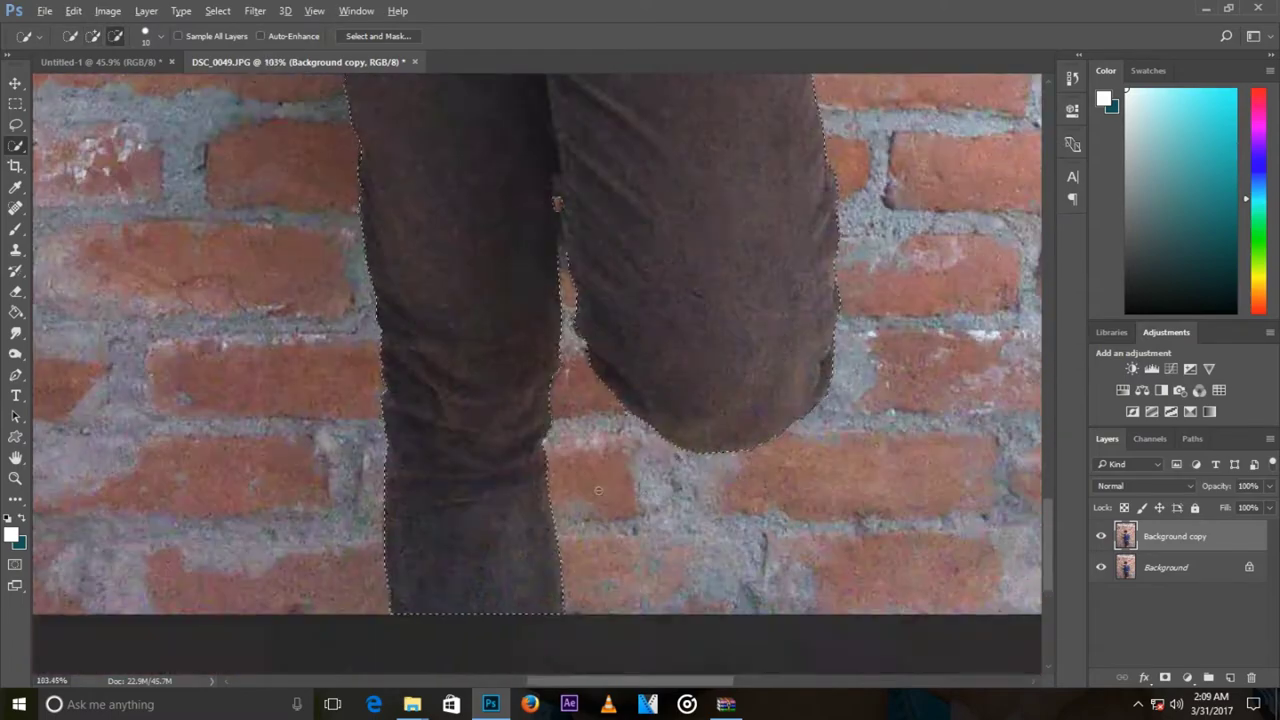
pyautogui.scroll(-3, 830, 420)
pyautogui.scroll(3, 851, 351)
pyautogui.scroll(3, 851, 351)
pyautogui.scroll(-2, 800, 450)
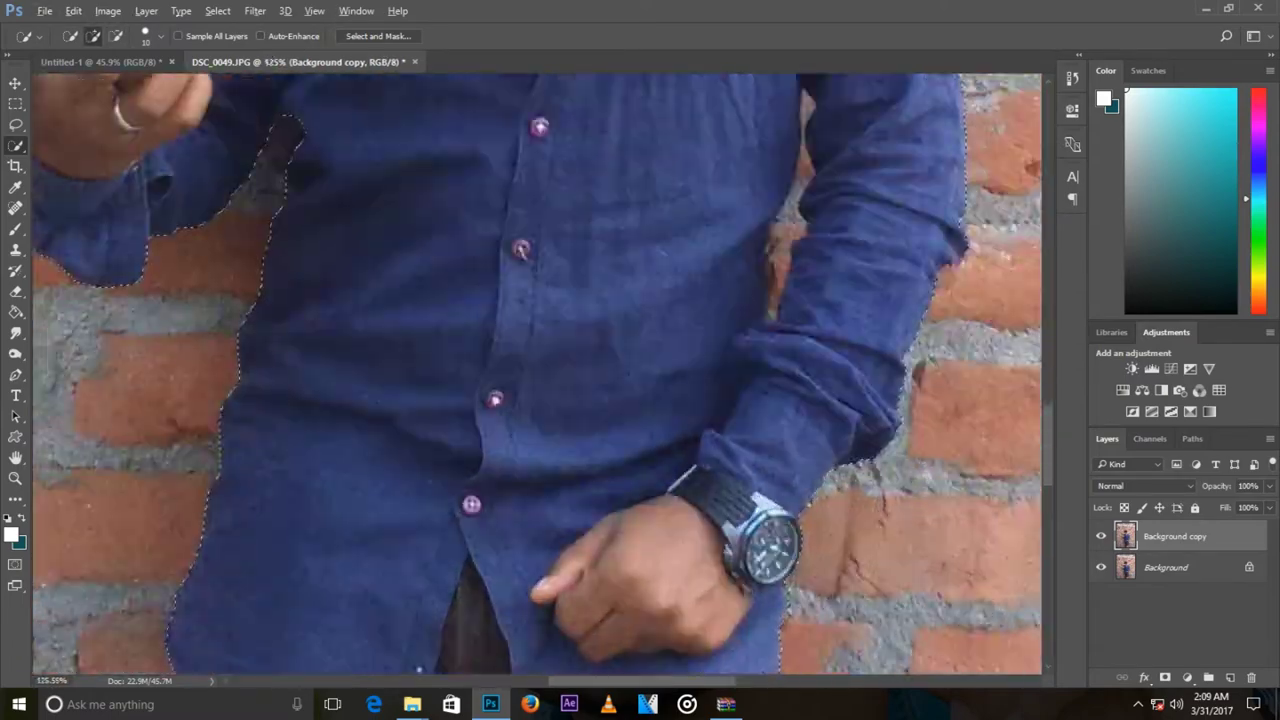
pyautogui.scroll(3, 781, 511)
pyautogui.click(781, 511)
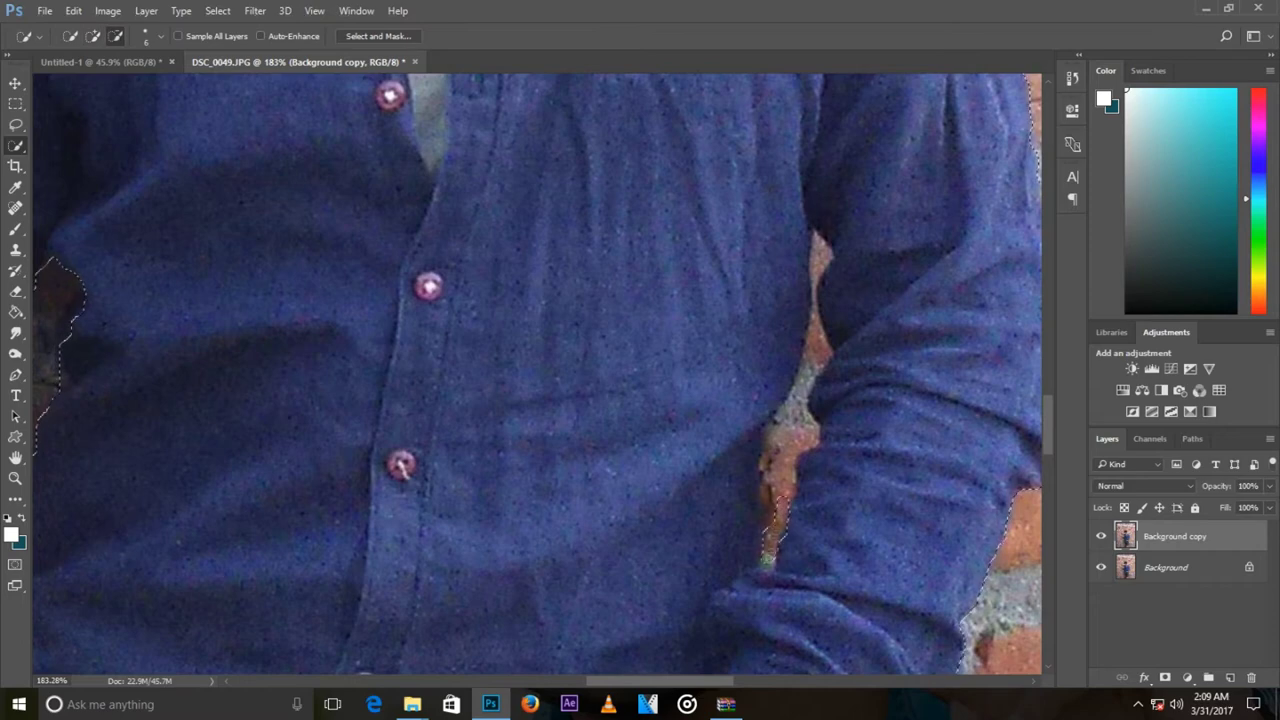
pyautogui.scroll(-3, 767, 498)
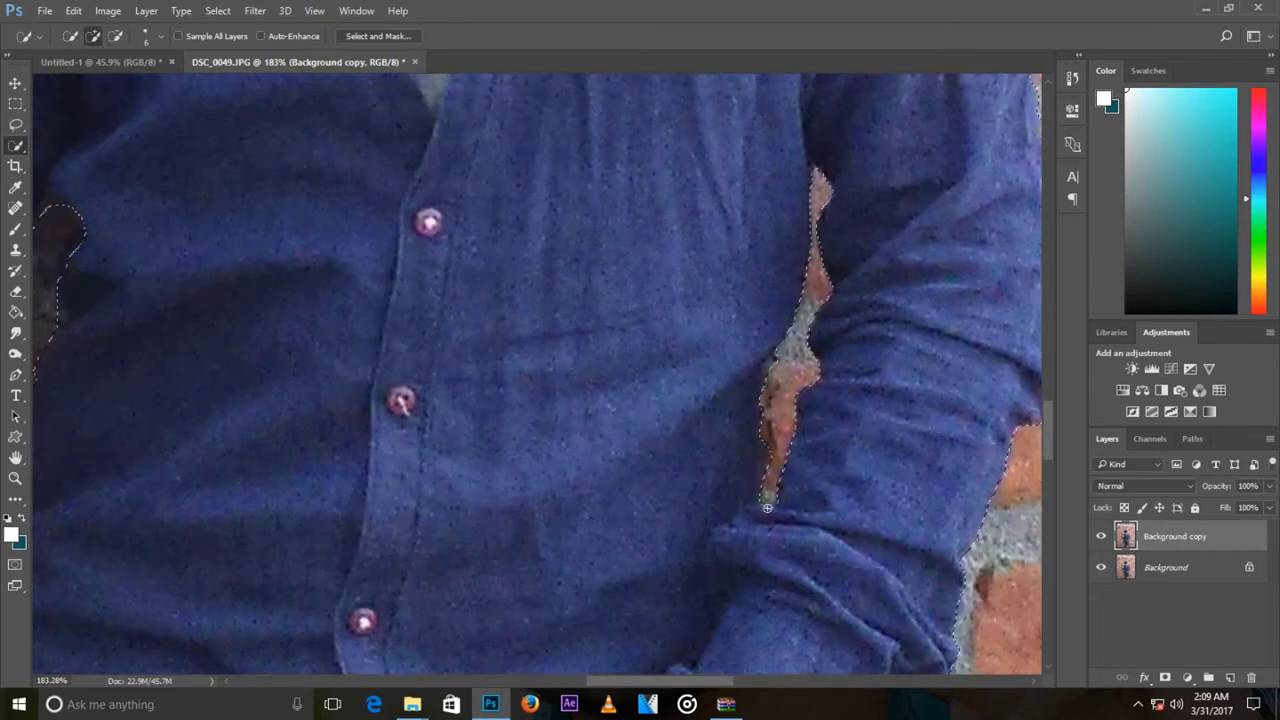
pyautogui.scroll(-3, 767, 498)
pyautogui.scroll(5, 928, 452)
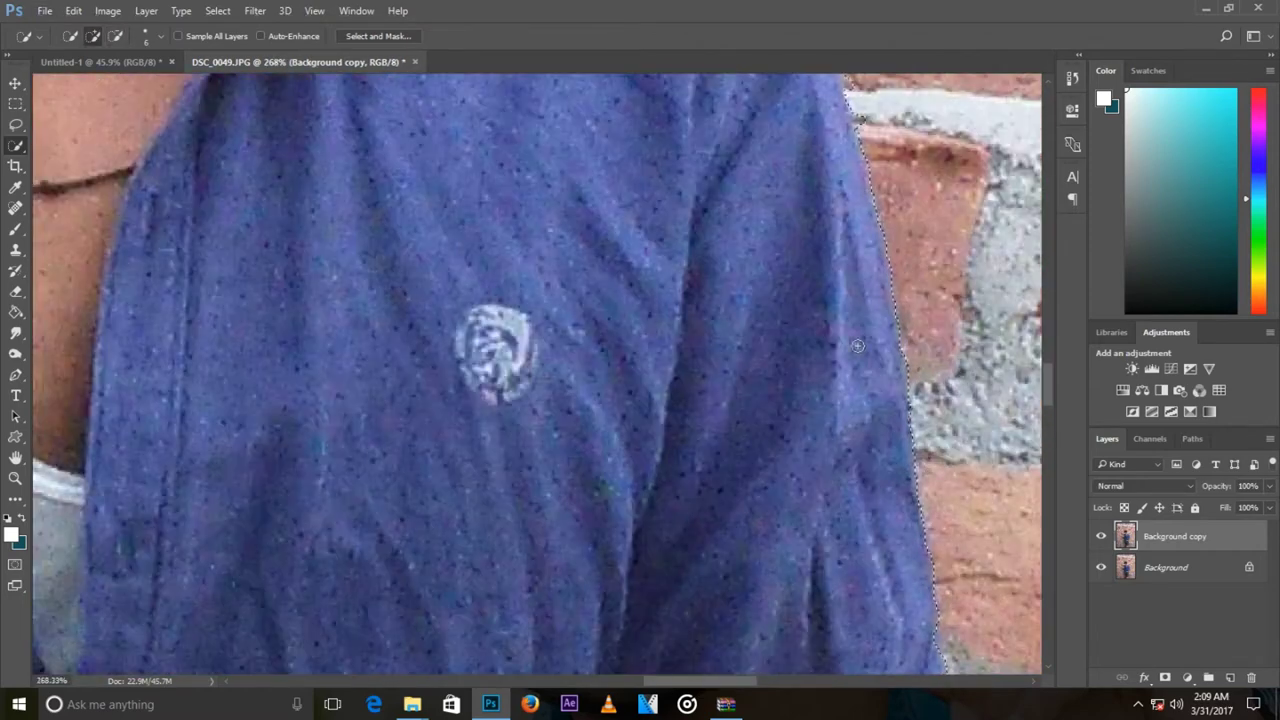
pyautogui.scroll(-5, 143, 463)
pyautogui.scroll(1, 598, 251)
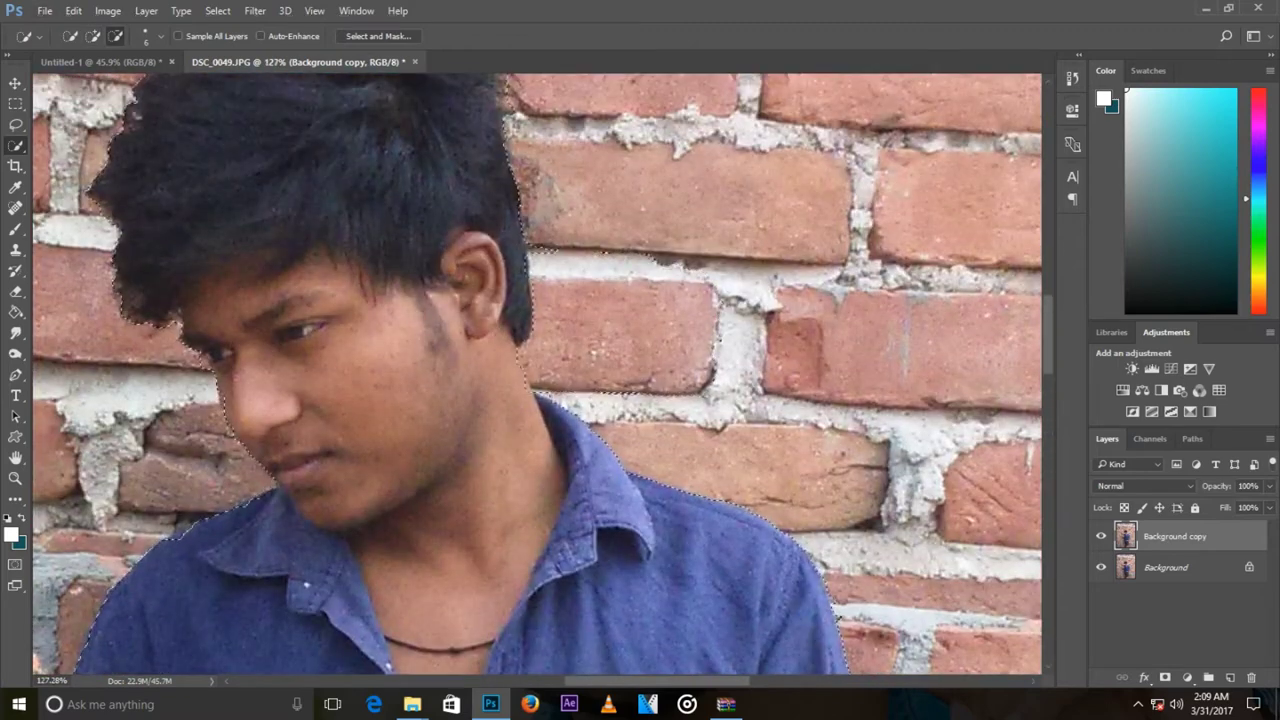
pyautogui.scroll(4, 630, 330)
pyautogui.scroll(-3, 604, 408)
pyautogui.scroll(-3, 604, 408)
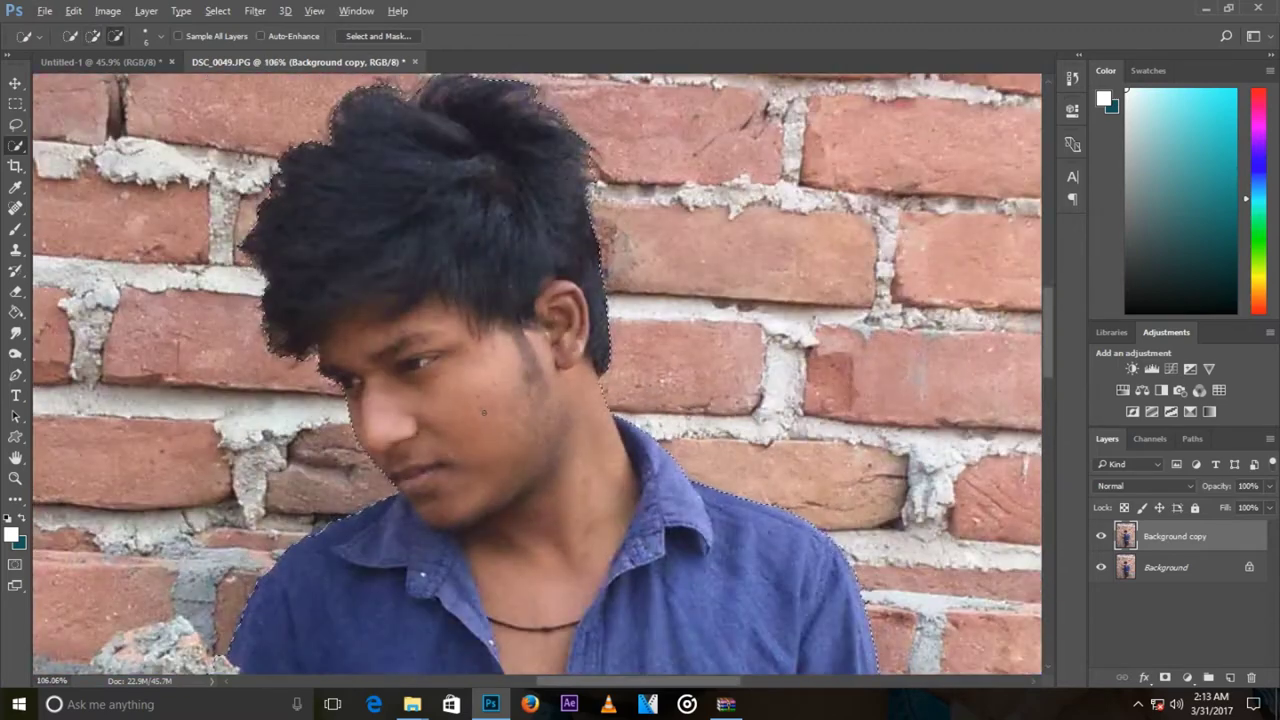
pyautogui.scroll(3, 604, 408)
pyautogui.scroll(-3, 604, 408)
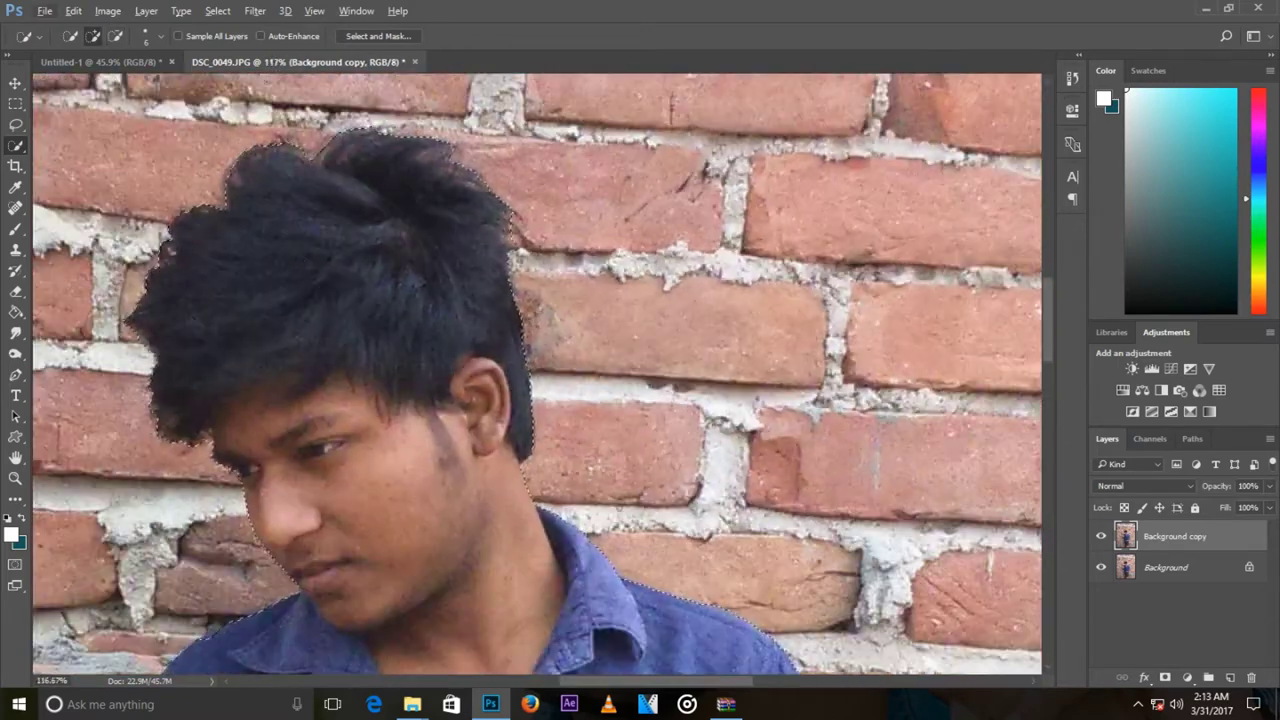
# Step: In Select and Mask, raise overlay opacity and refine the hair edges with the Refine Edge Brush
pyautogui.click(380, 37)
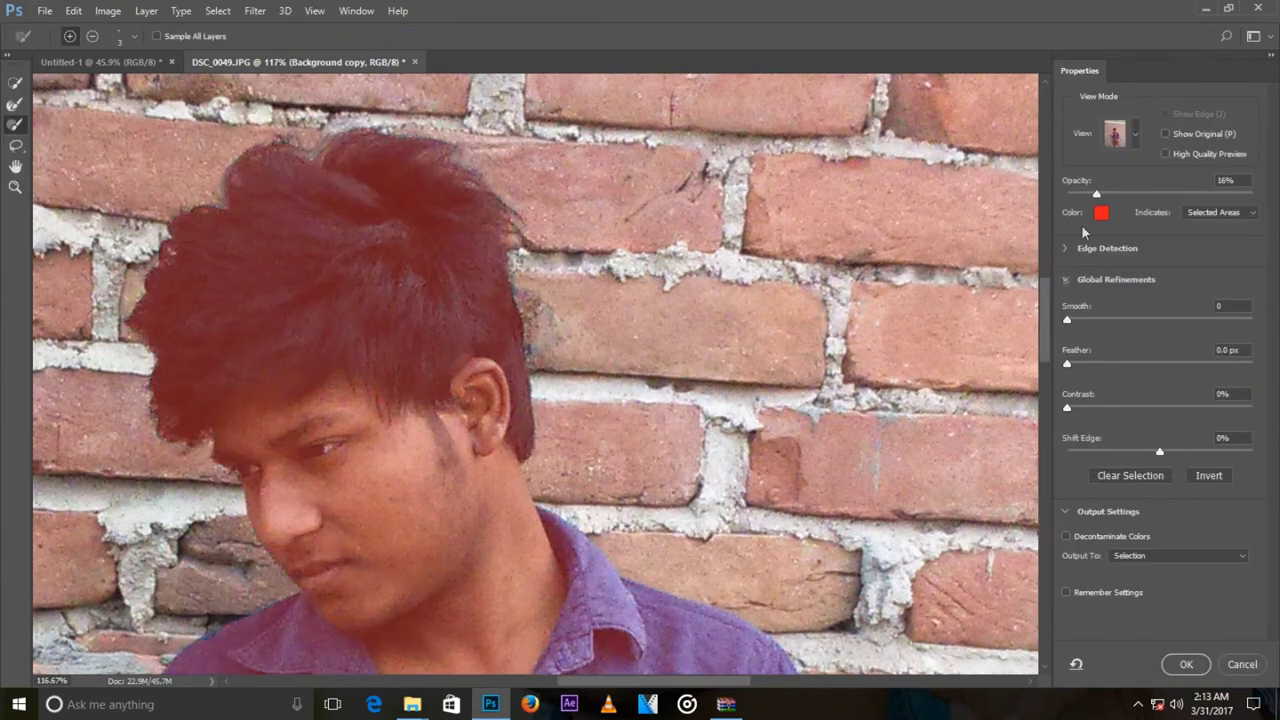
pyautogui.moveTo(1119, 199); pyautogui.dragTo(1114, 198)
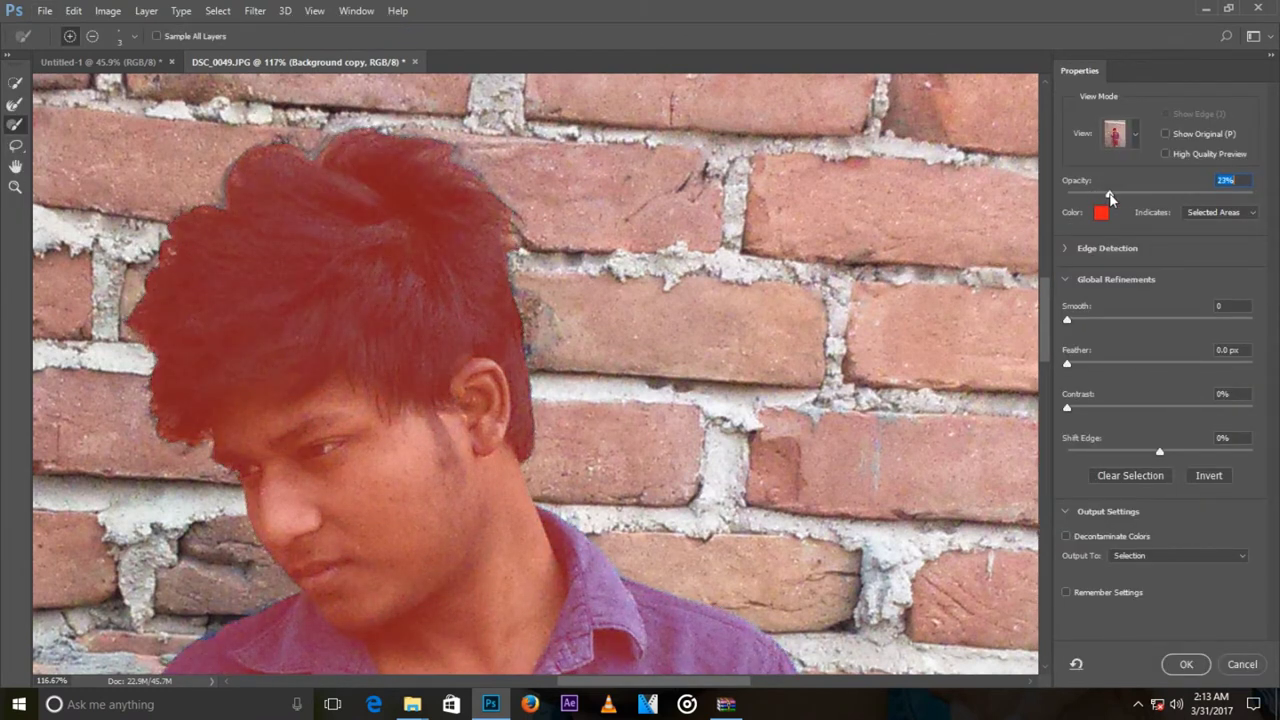
pyautogui.click(15, 104)
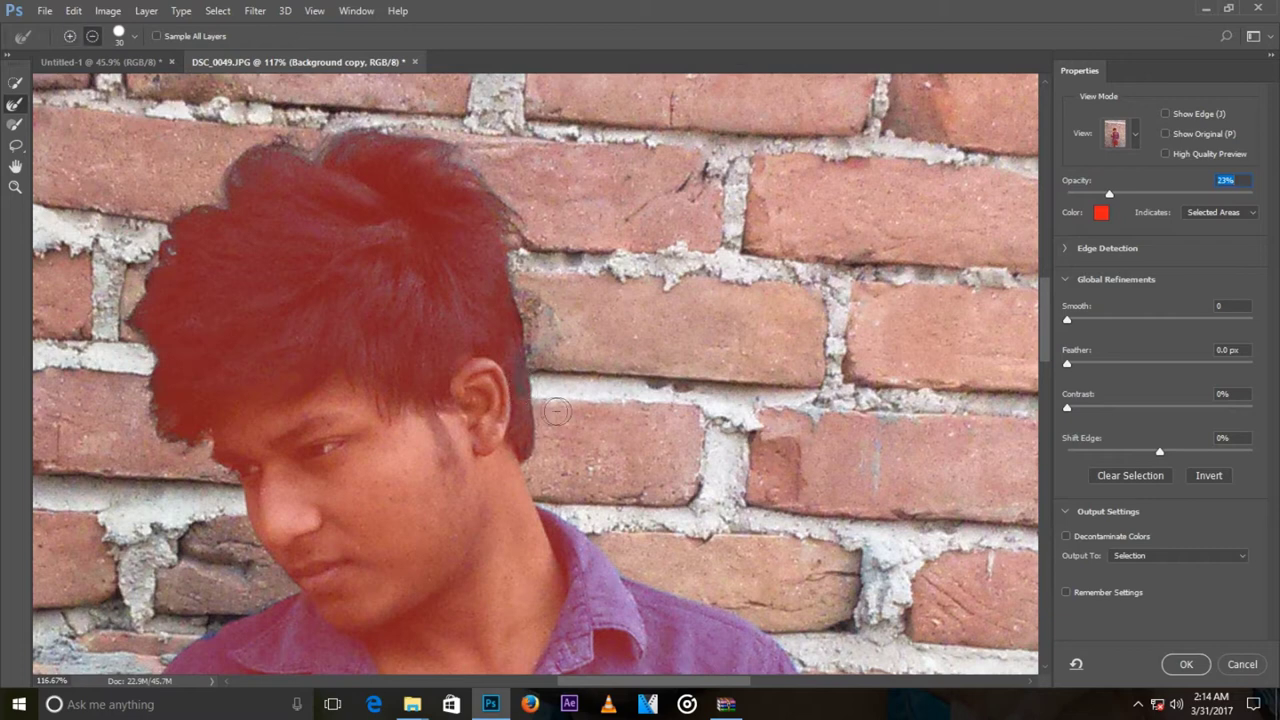
pyautogui.moveTo(1043, 345); pyautogui.dragTo(1043, 337)
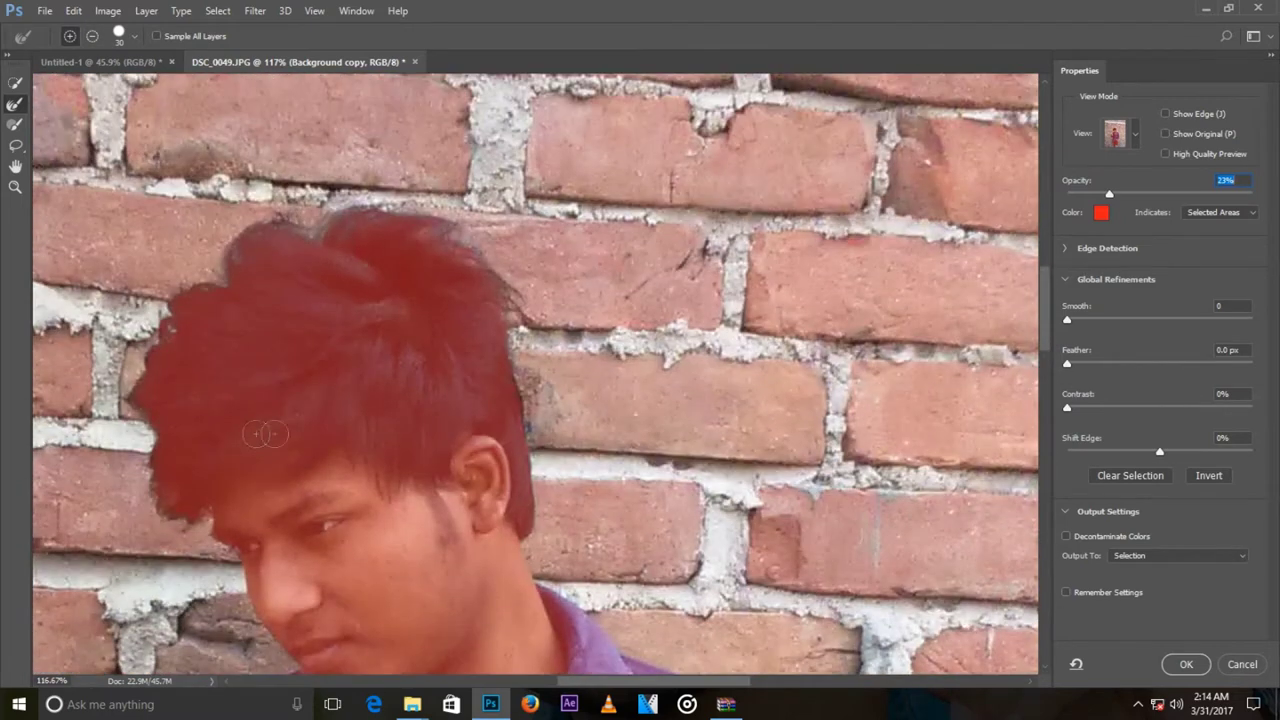
pyautogui.press('z')
pyautogui.click(294, 377)
pyautogui.scroll(-1, 1049, 333)
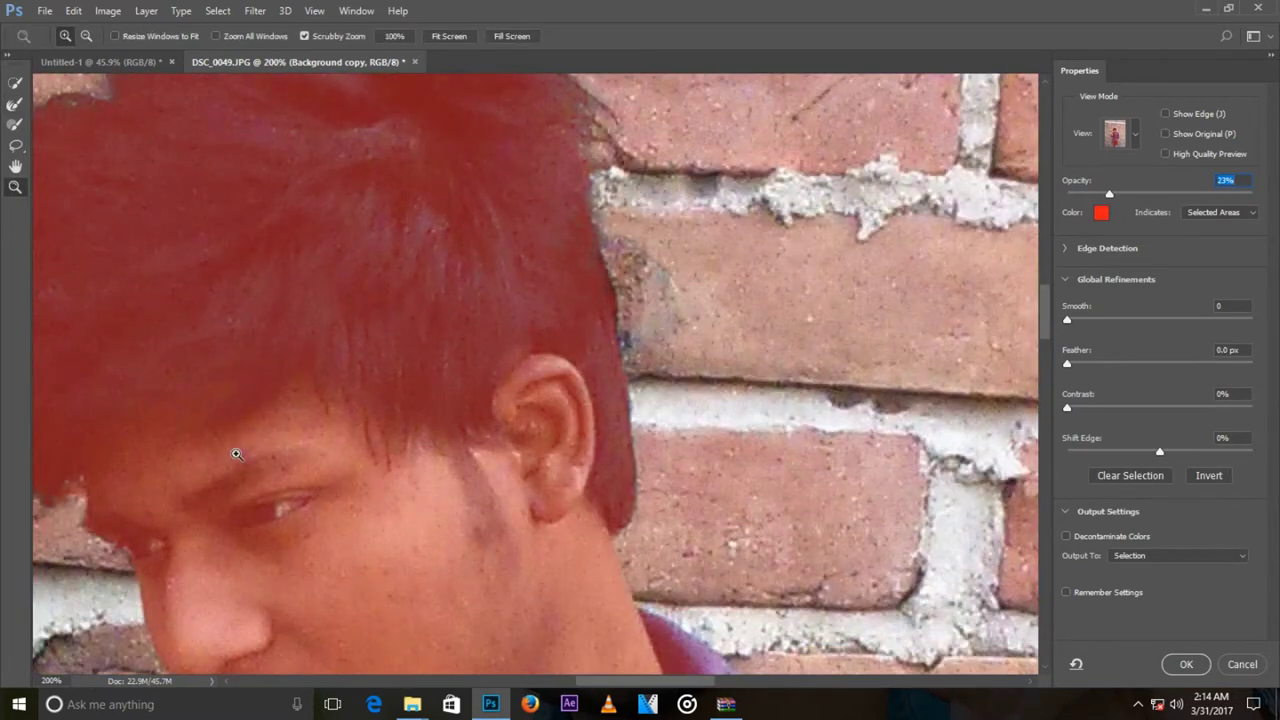
pyautogui.click(10, 106)
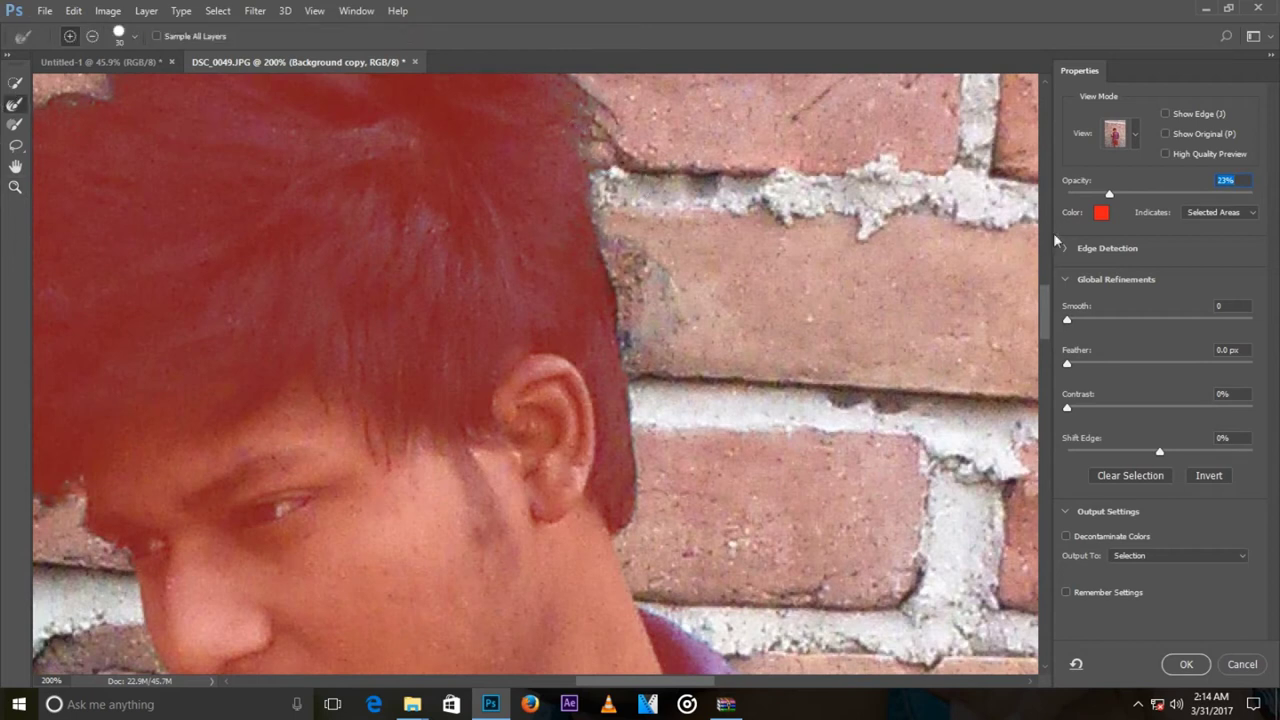
pyautogui.moveTo(1104, 196)
pyautogui.mouseDown()
pyautogui.moveTo(1181, 196)
pyautogui.moveTo(1129, 218)
pyautogui.mouseUp()
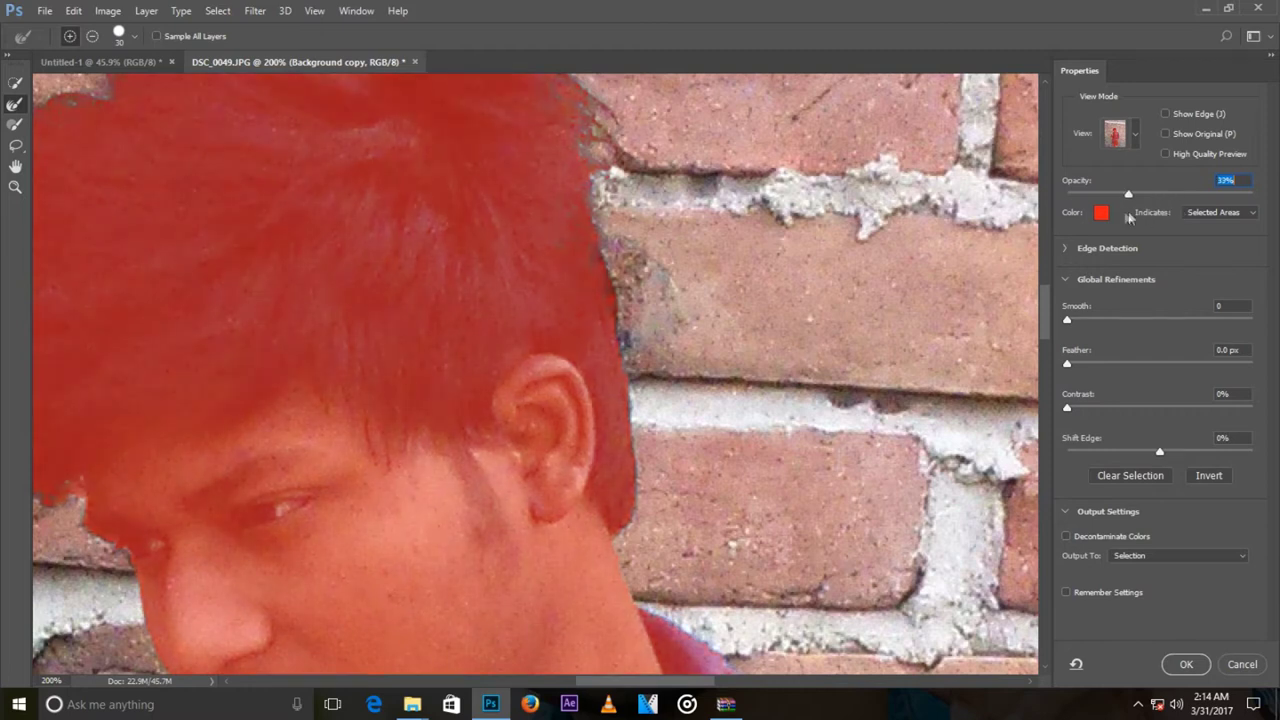
# Step: Fit the photo on screen and set Output To: New Layer with Layer Mask
pyautogui.click(15, 187)
pyautogui.hotkey('ctrl', '0')
pyautogui.scroll(-2, 426, 203)
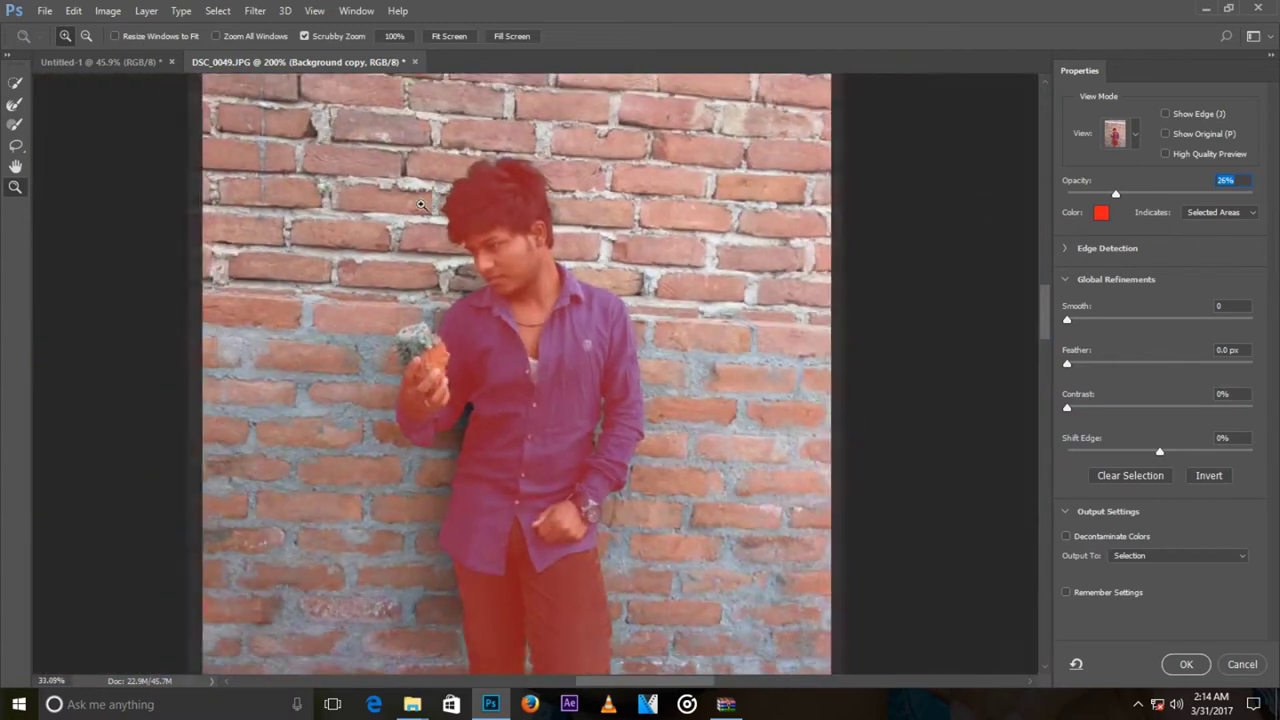
pyautogui.click(1200, 555)
pyautogui.click(1170, 599)
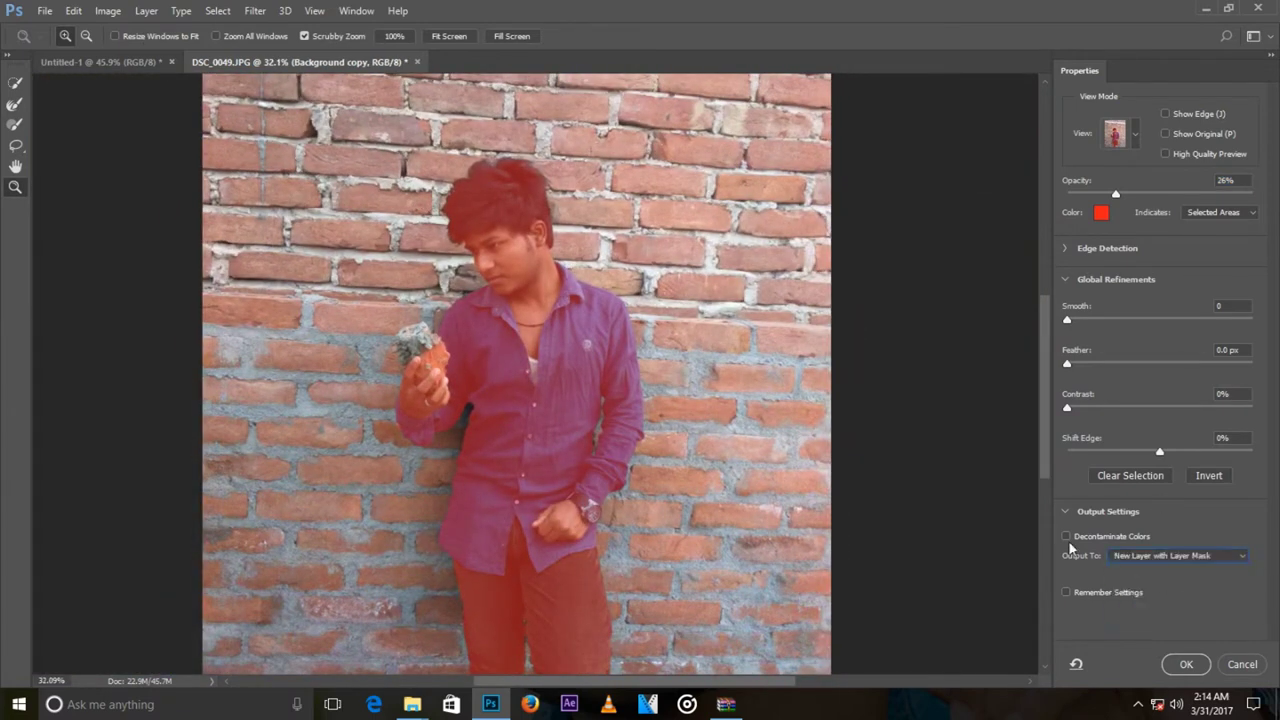
# Step: Confirm Select and Mask, hide the brick-wall Background layer, and return to Untitled-1
pyautogui.click(1187, 665)
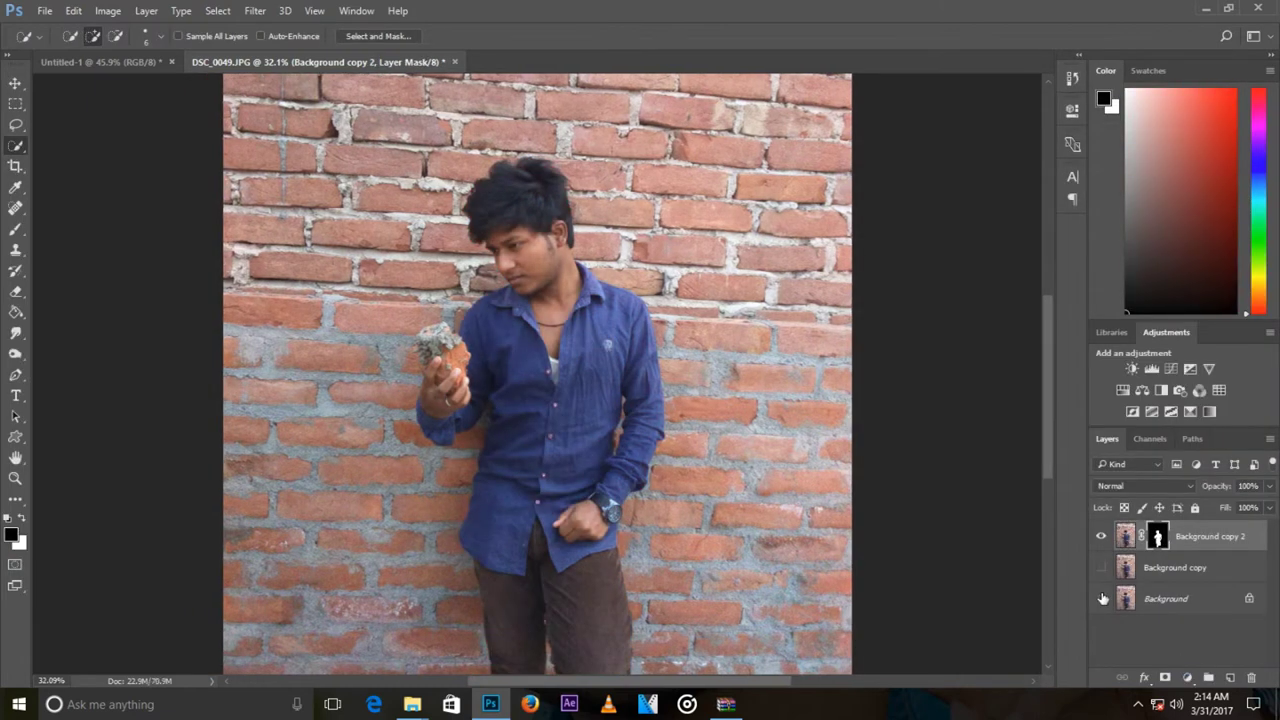
pyautogui.click(1102, 598)
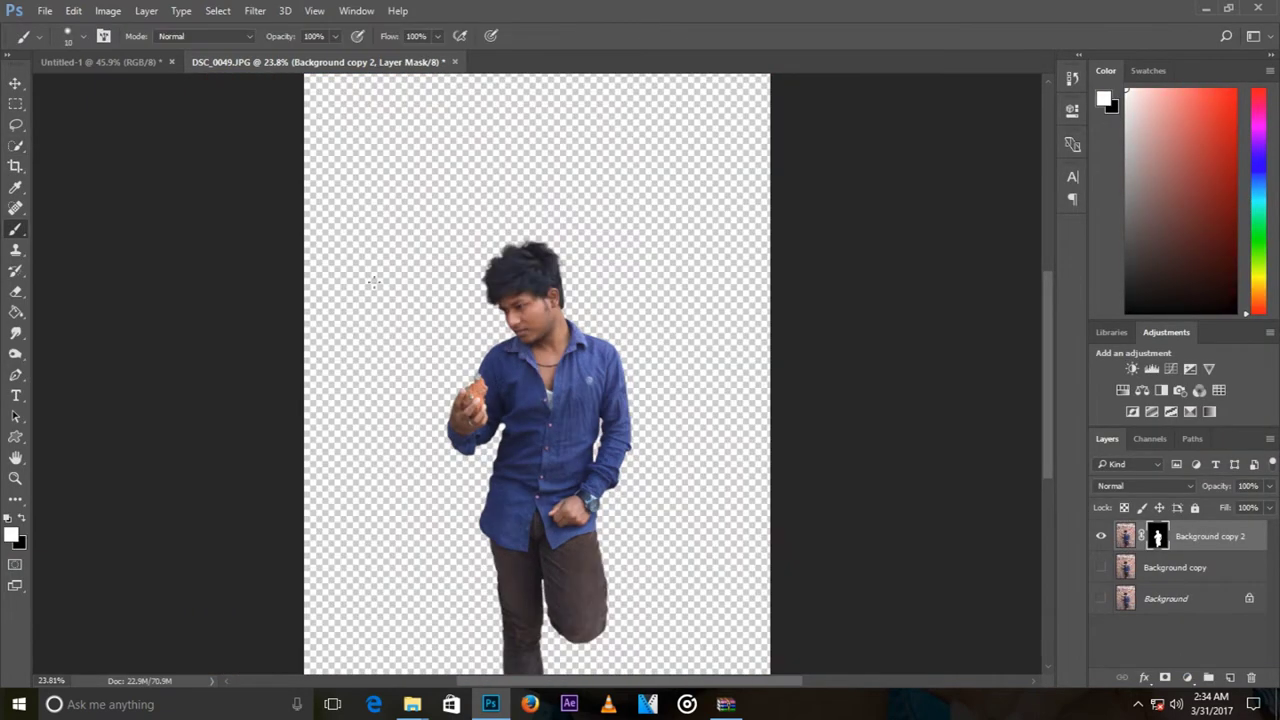
pyautogui.click(112, 63)
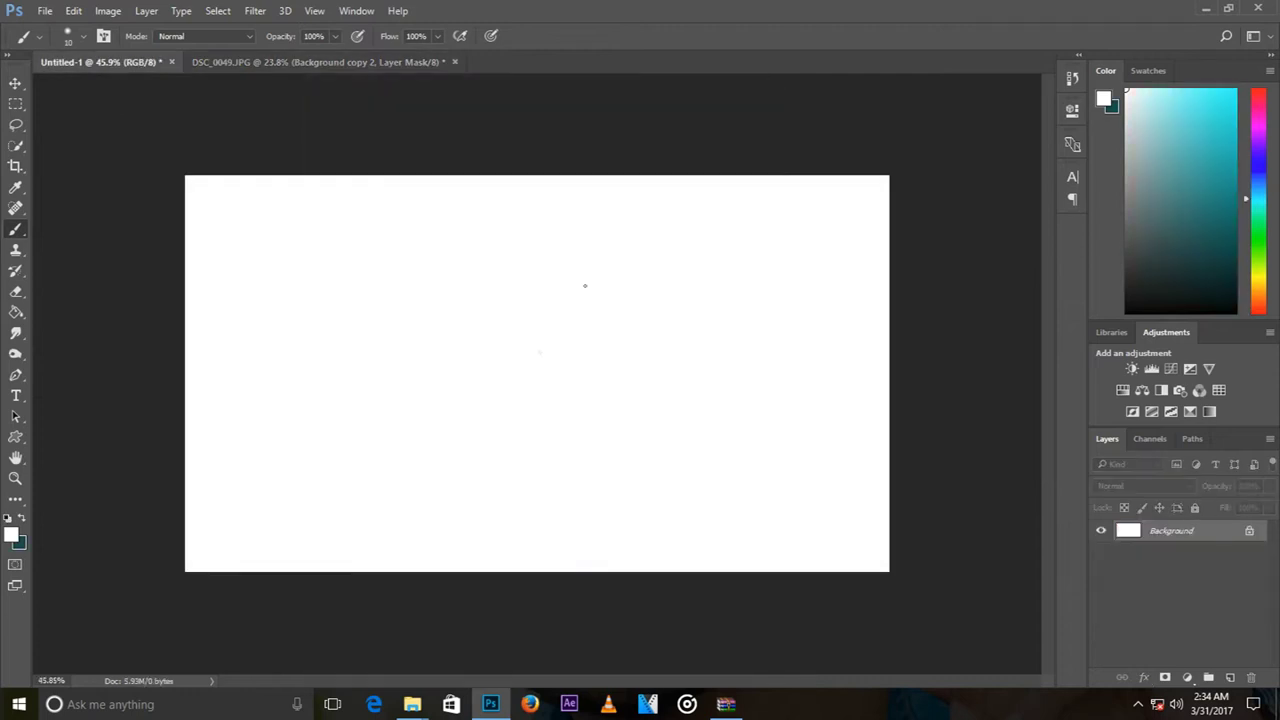
# Step: Place skyline image 428934024 into Untitled-1 and scale it to fill the canvas
pyautogui.click(1207, 10)
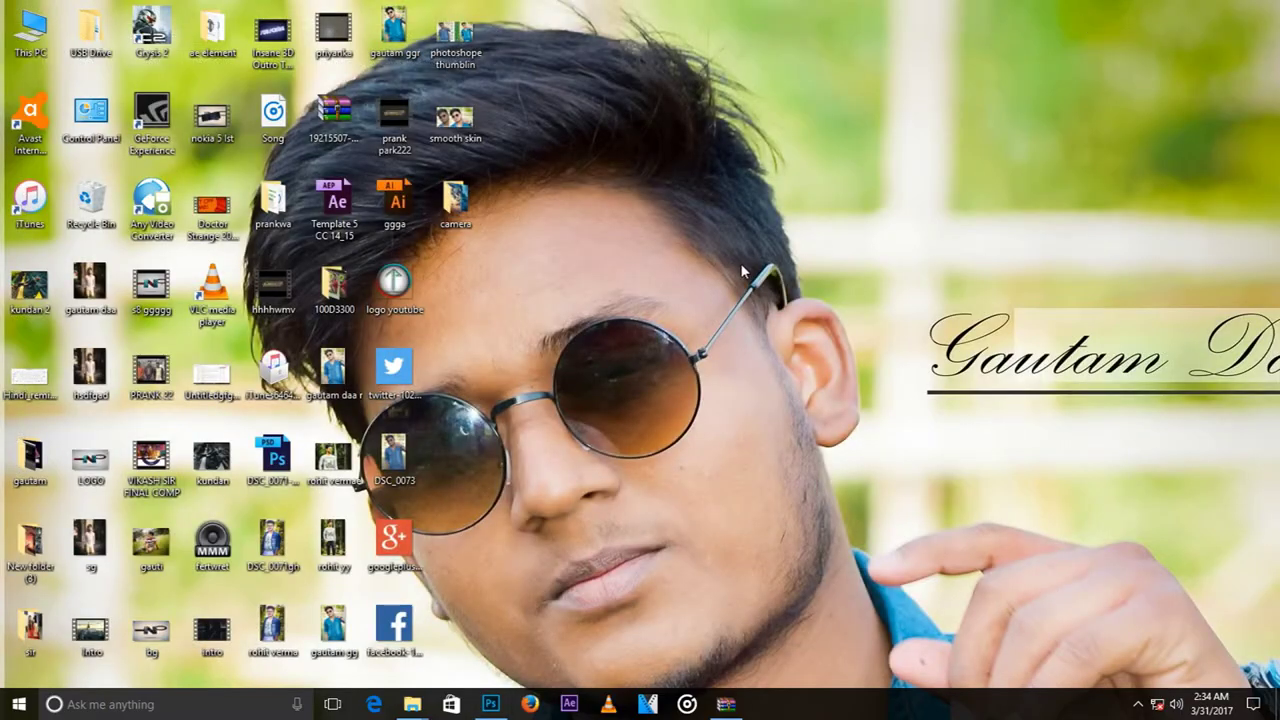
pyautogui.doubleClick(455, 203)
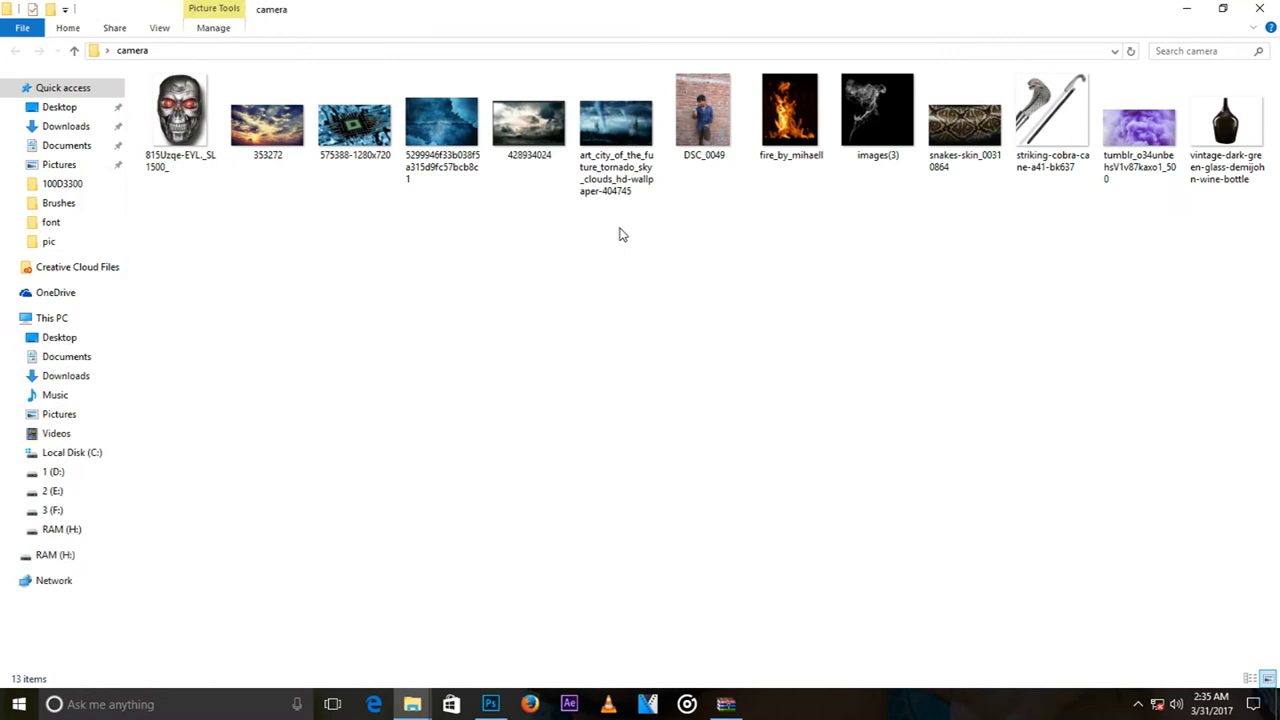
pyautogui.moveTo(528, 120); pyautogui.dragTo(479, 613)
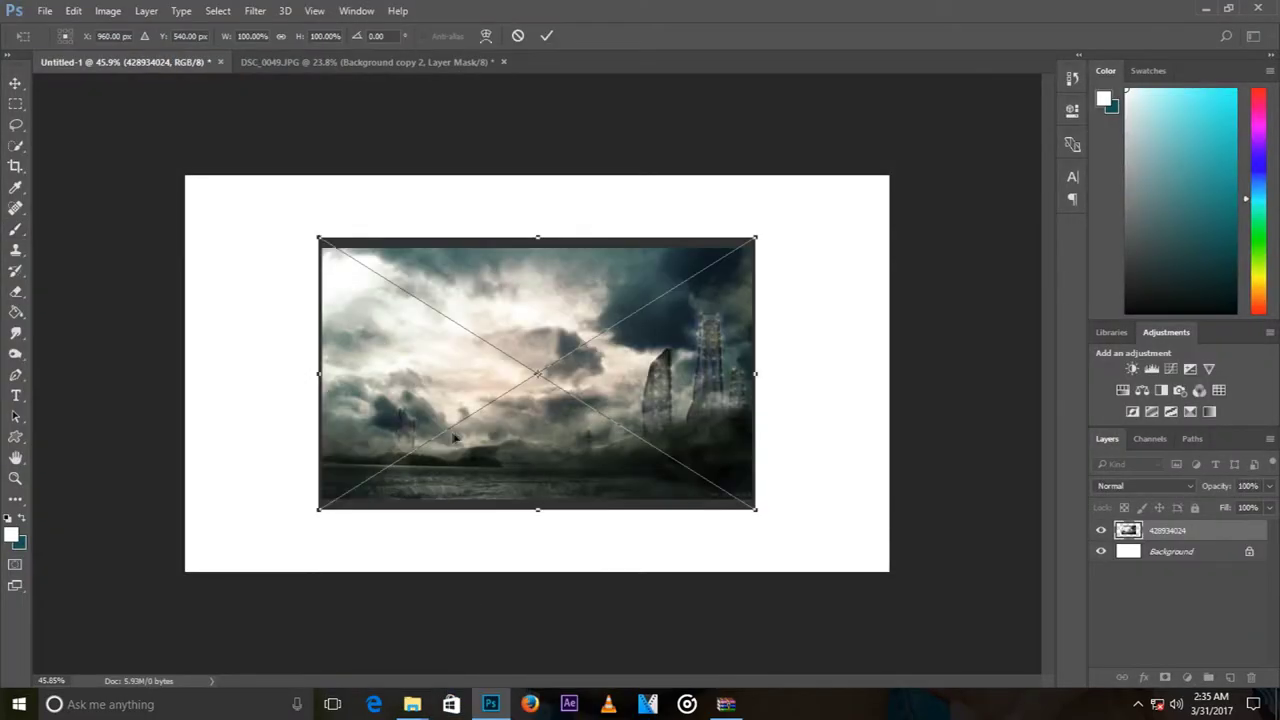
pyautogui.moveTo(755, 234); pyautogui.dragTo(899, 148)
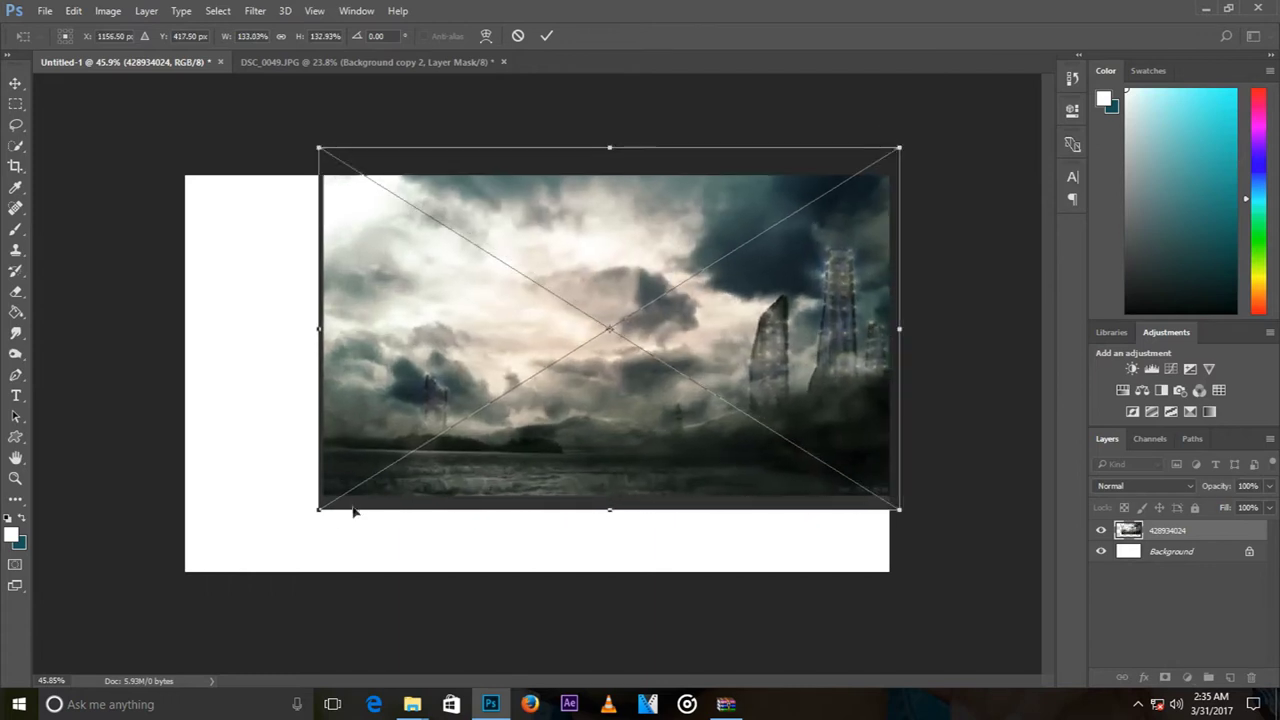
pyautogui.moveTo(319, 509); pyautogui.dragTo(157, 596)
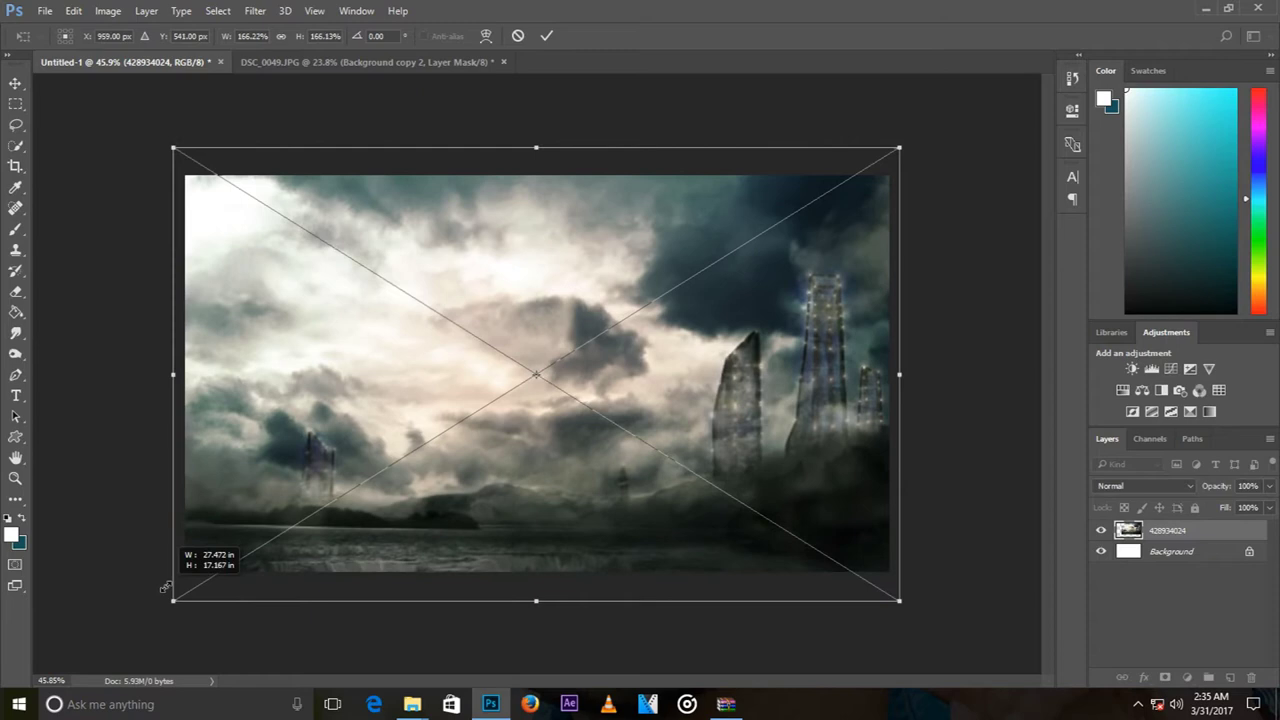
pyautogui.press('Return')
# Step: Drag the cut-out man from DSC_0049 into the Untitled-1 skyline composite
pyautogui.click(430, 62)
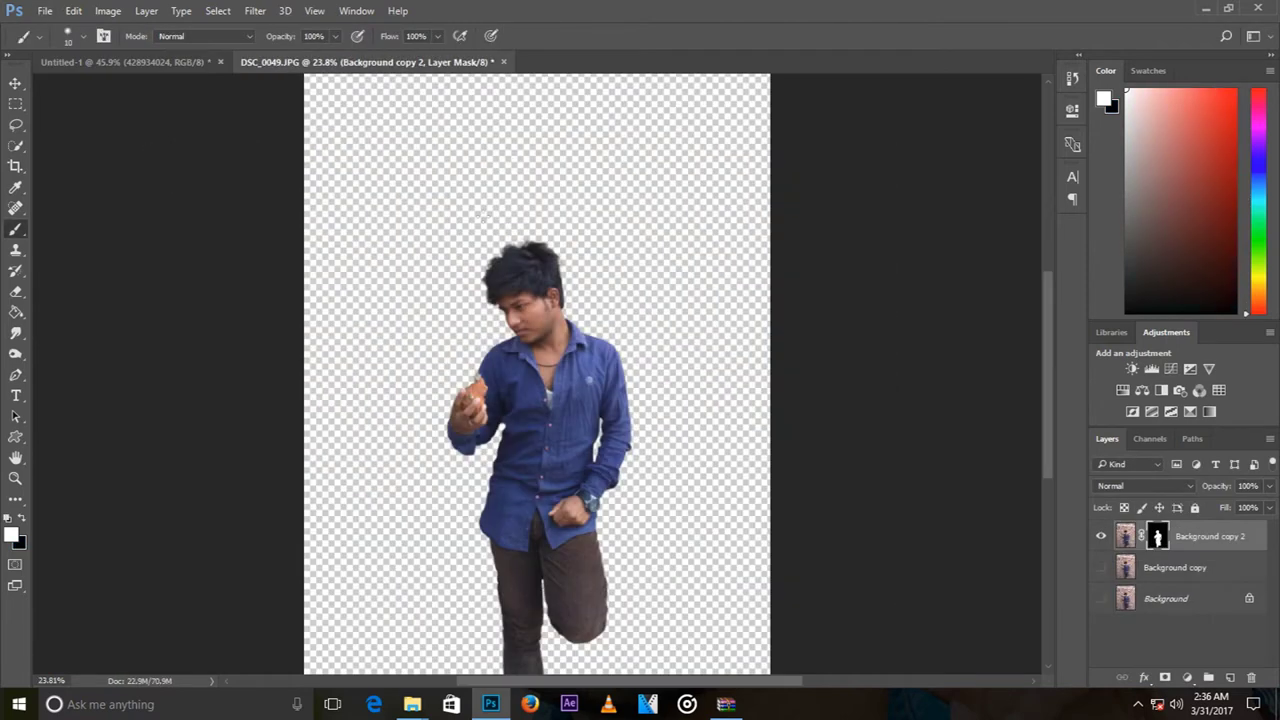
pyautogui.click(15, 82)
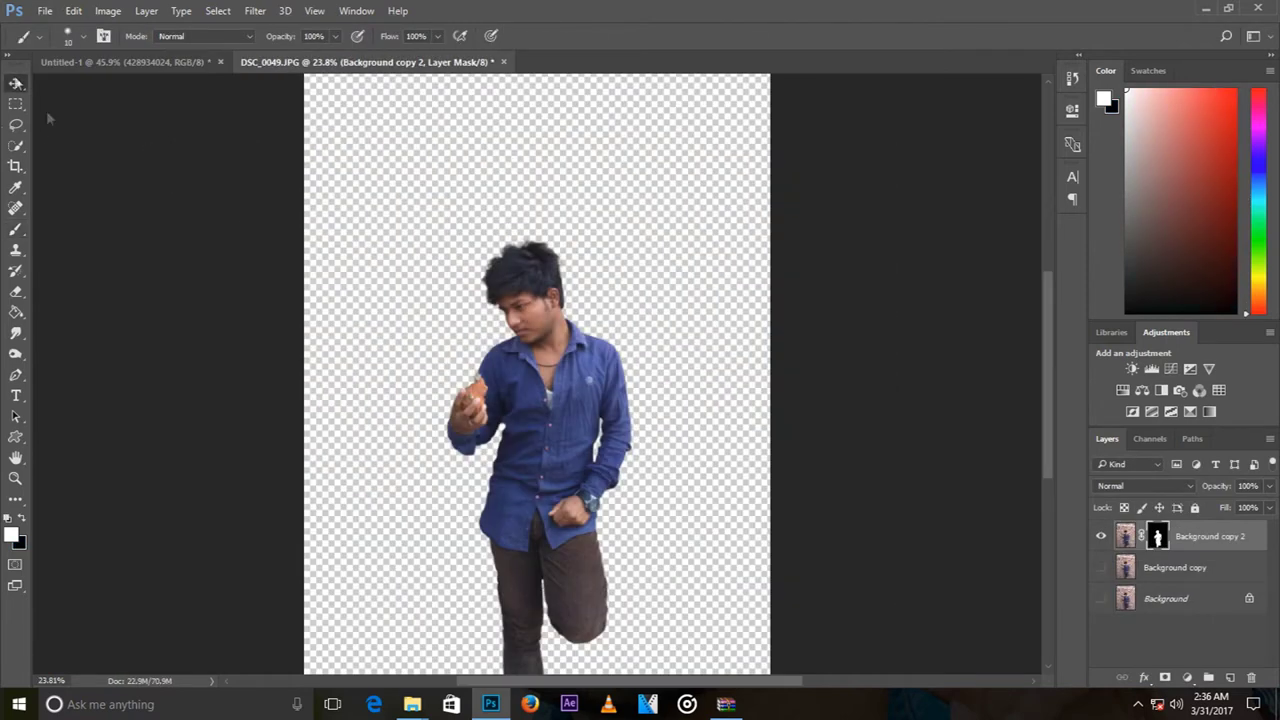
pyautogui.moveTo(525, 338)
pyautogui.mouseDown()
pyautogui.moveTo(225, 83)
pyautogui.moveTo(449, 340)
pyautogui.mouseUp()
pyautogui.moveTo(634, 391); pyautogui.dragTo(648, 338)
pyautogui.scroll(-2, 648, 338)
pyautogui.scroll(-1, 648, 338)
# Step: Free-transform the man smaller and position him at the bottom centre
pyautogui.hotkey('ctrl', 't')
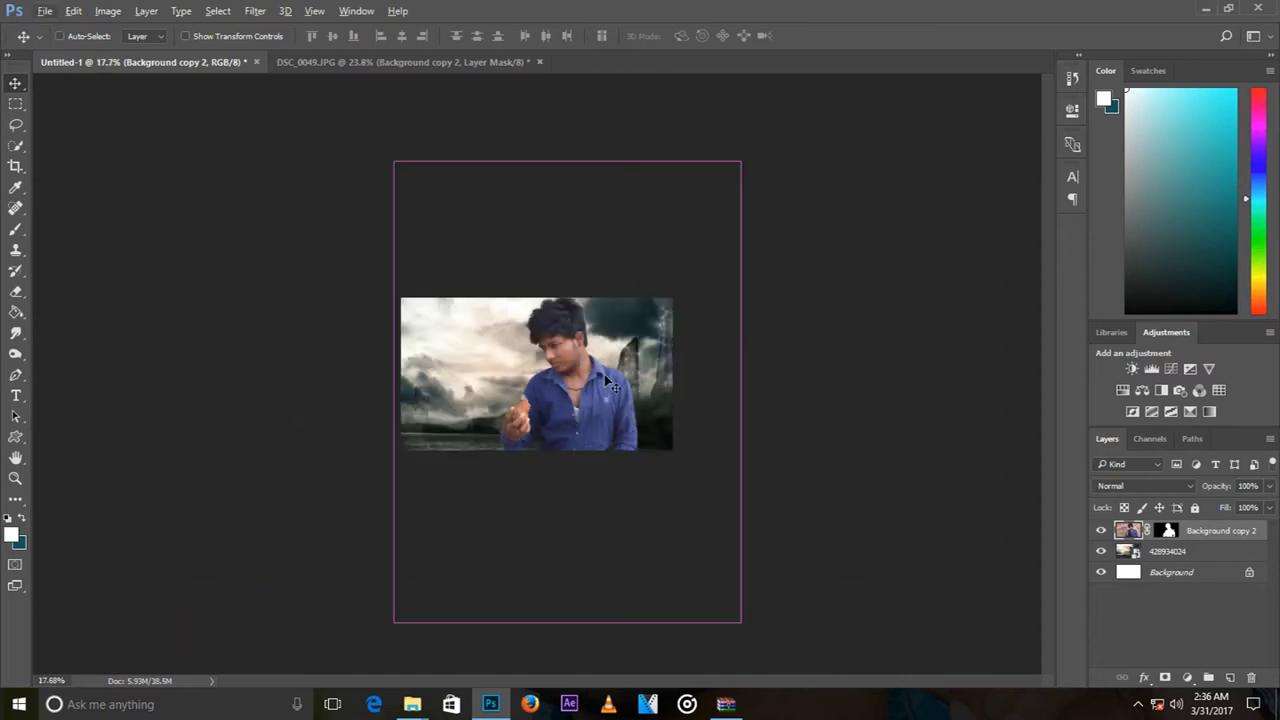
pyautogui.moveTo(741, 162)
pyautogui.mouseDown()
pyautogui.moveTo(599, 247)
pyautogui.moveTo(562, 295)
pyautogui.mouseUp()
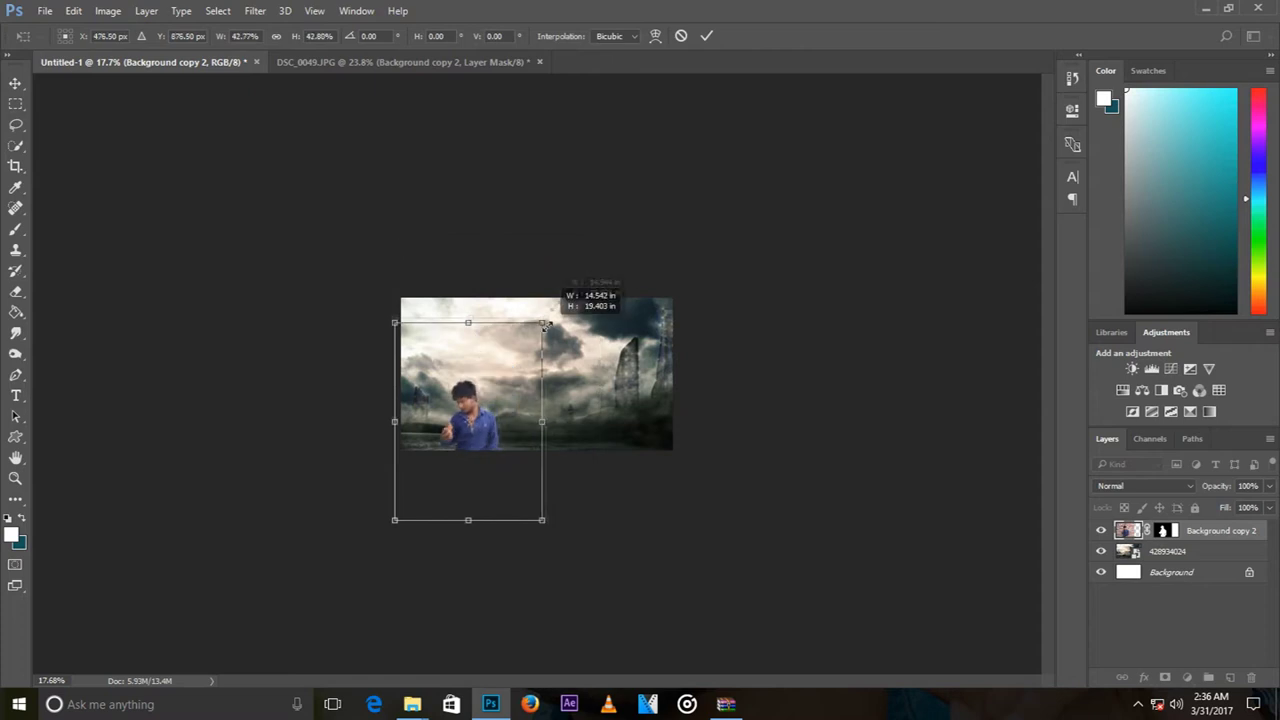
pyautogui.moveTo(522, 382); pyautogui.dragTo(588, 338)
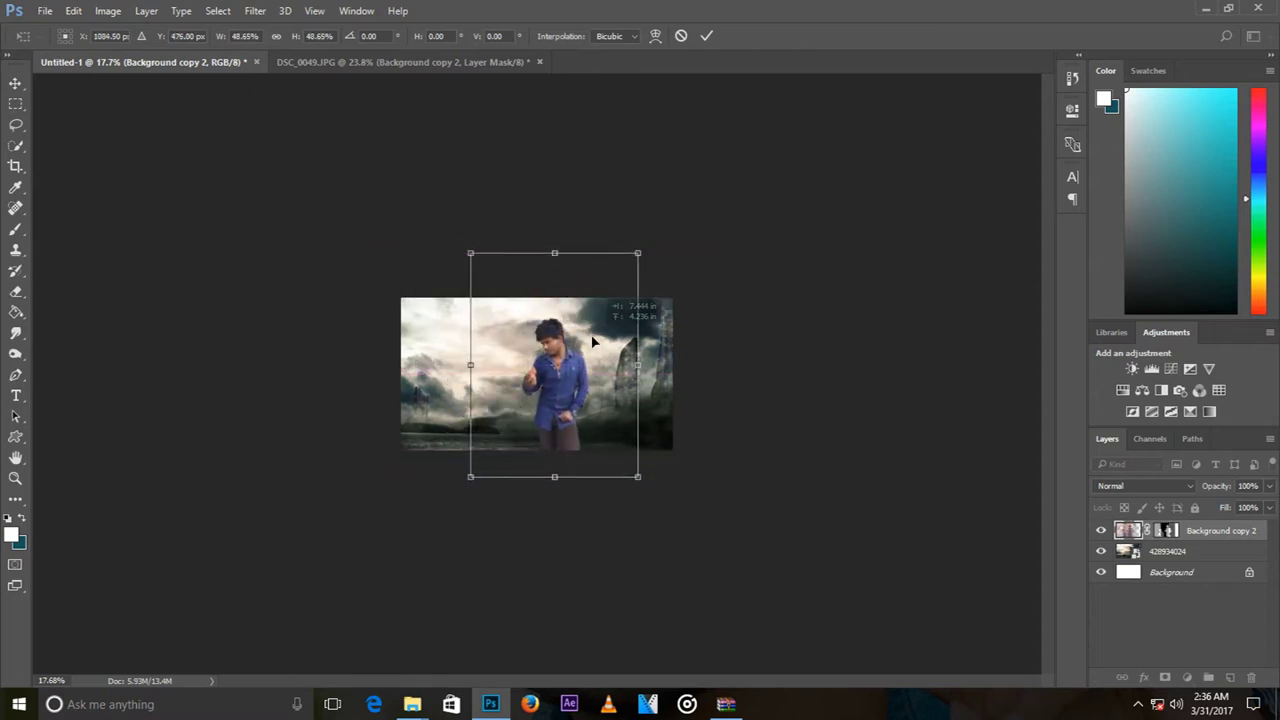
pyautogui.moveTo(638, 254); pyautogui.dragTo(656, 229)
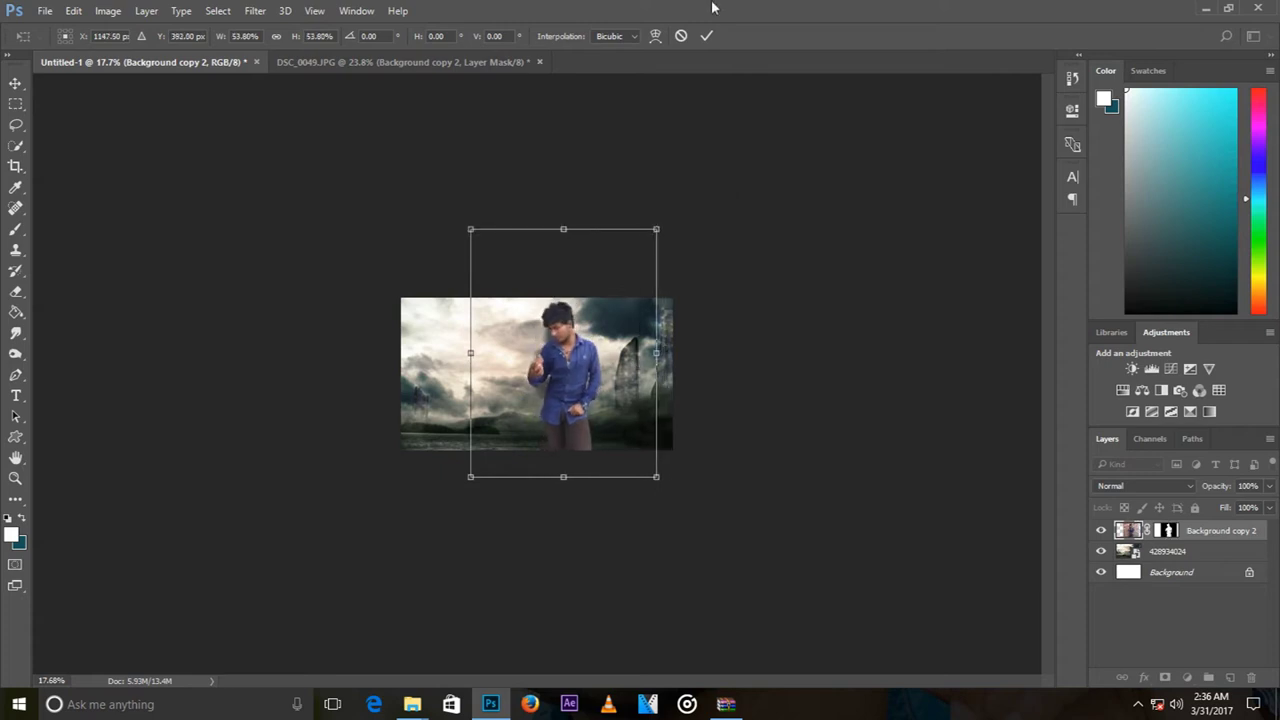
pyautogui.click(707, 36)
pyautogui.scroll(2, 575, 376)
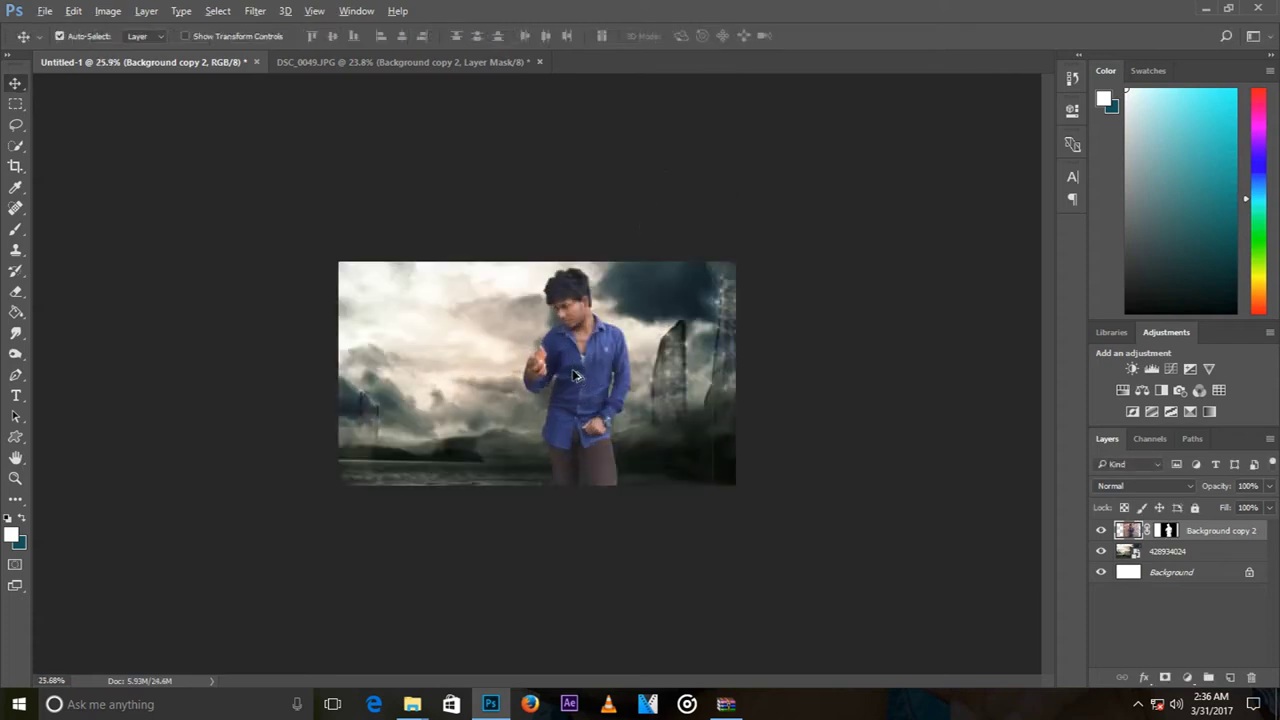
pyautogui.scroll(3, 575, 376)
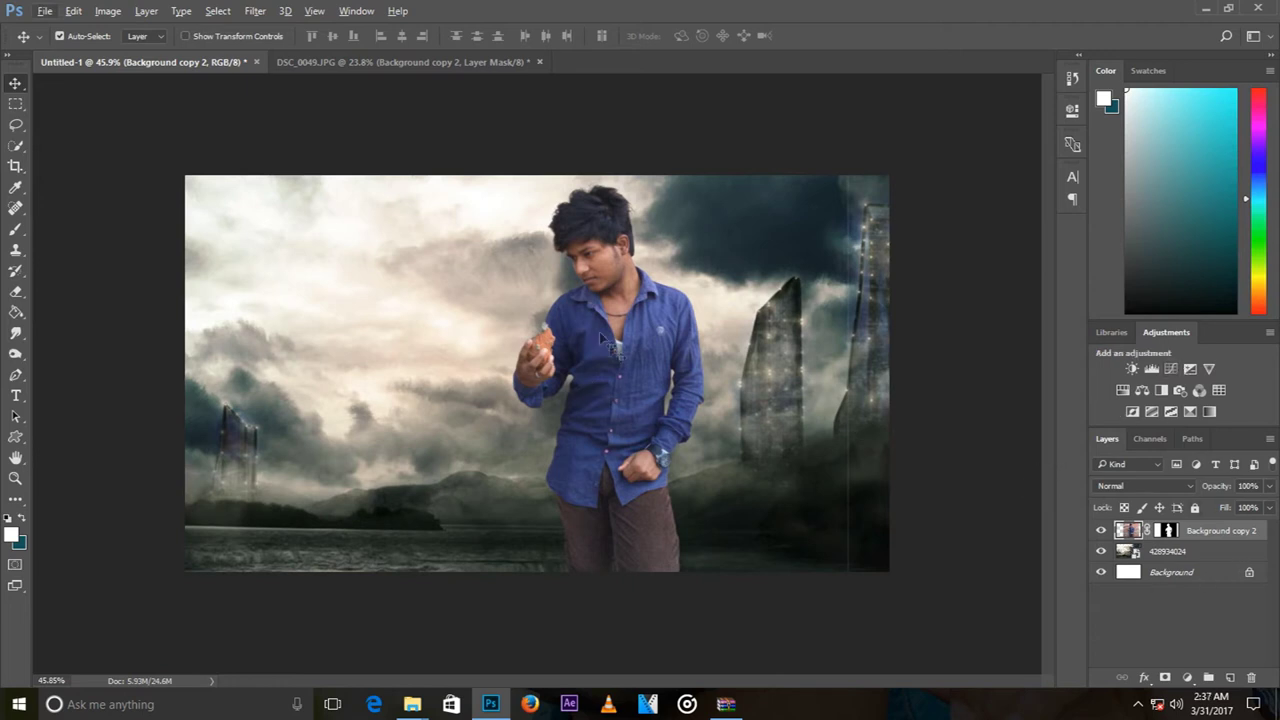
# Step: Paint black on the man's layer mask to hide the seam beside the right tower
pyautogui.scroll(1, 590, 378)
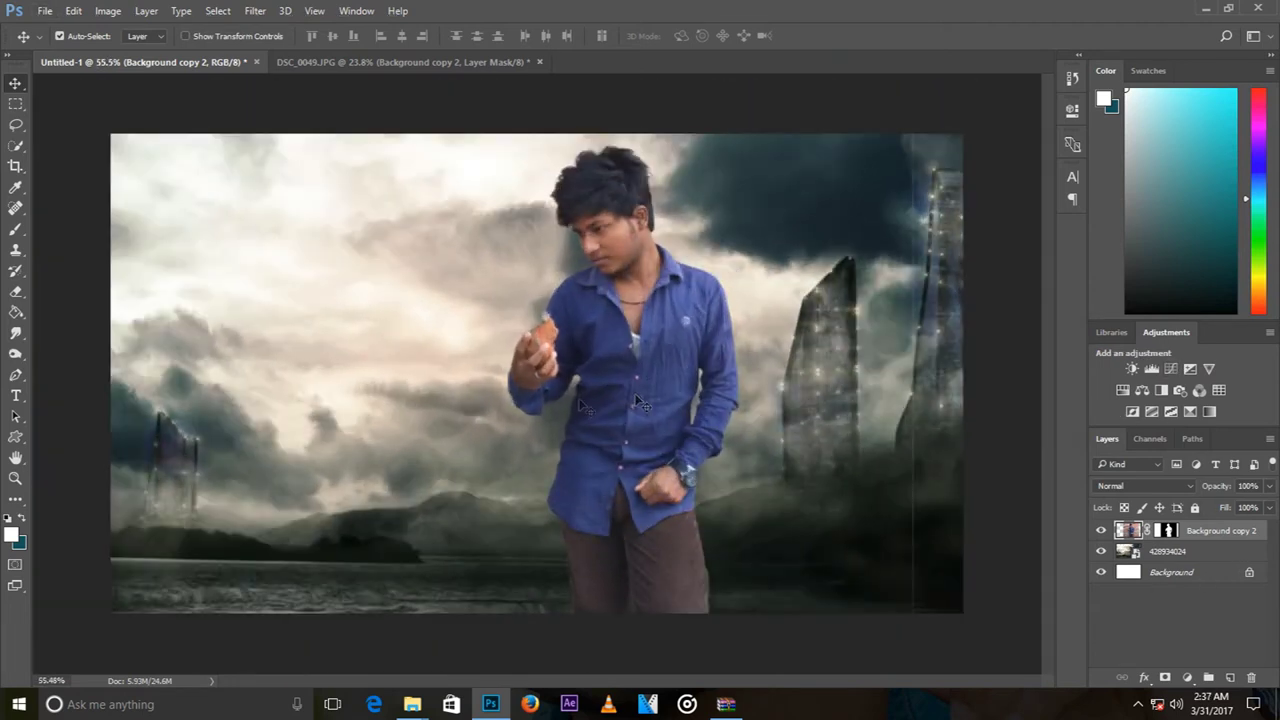
pyautogui.click(16, 229)
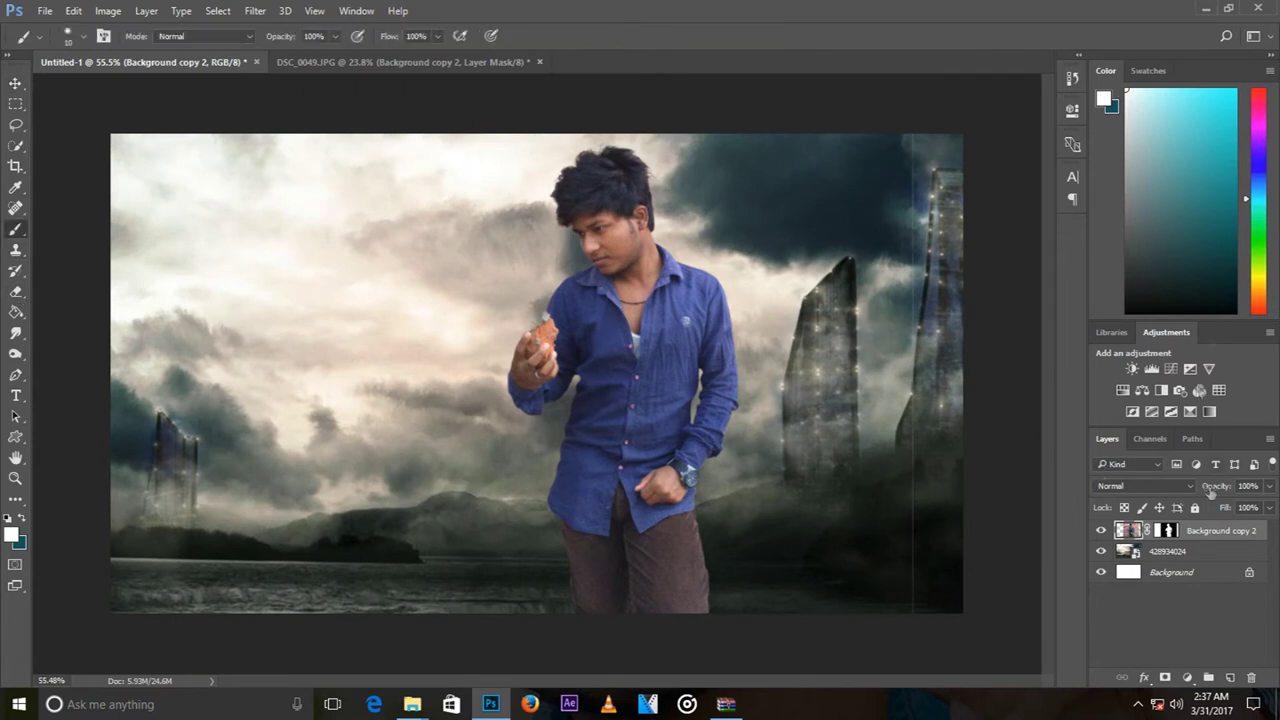
pyautogui.click(1166, 531)
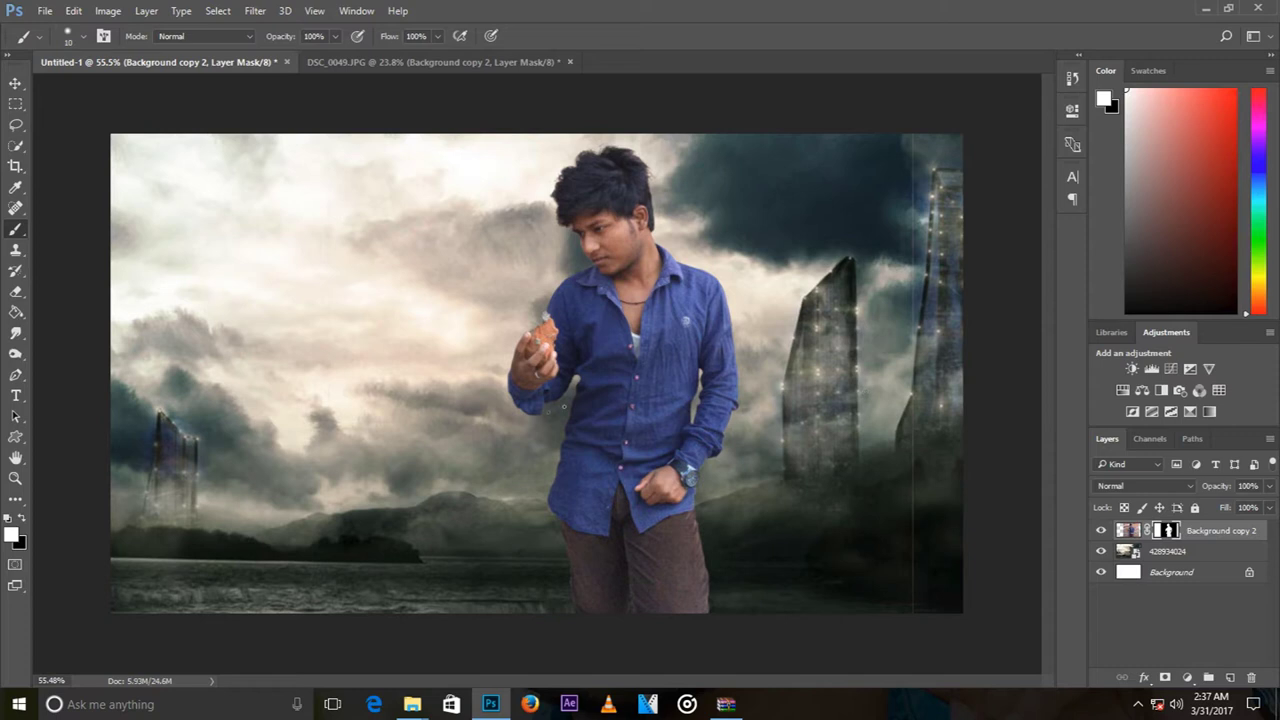
pyautogui.press('x')
pyautogui.moveTo(915, 145); pyautogui.dragTo(913, 628)
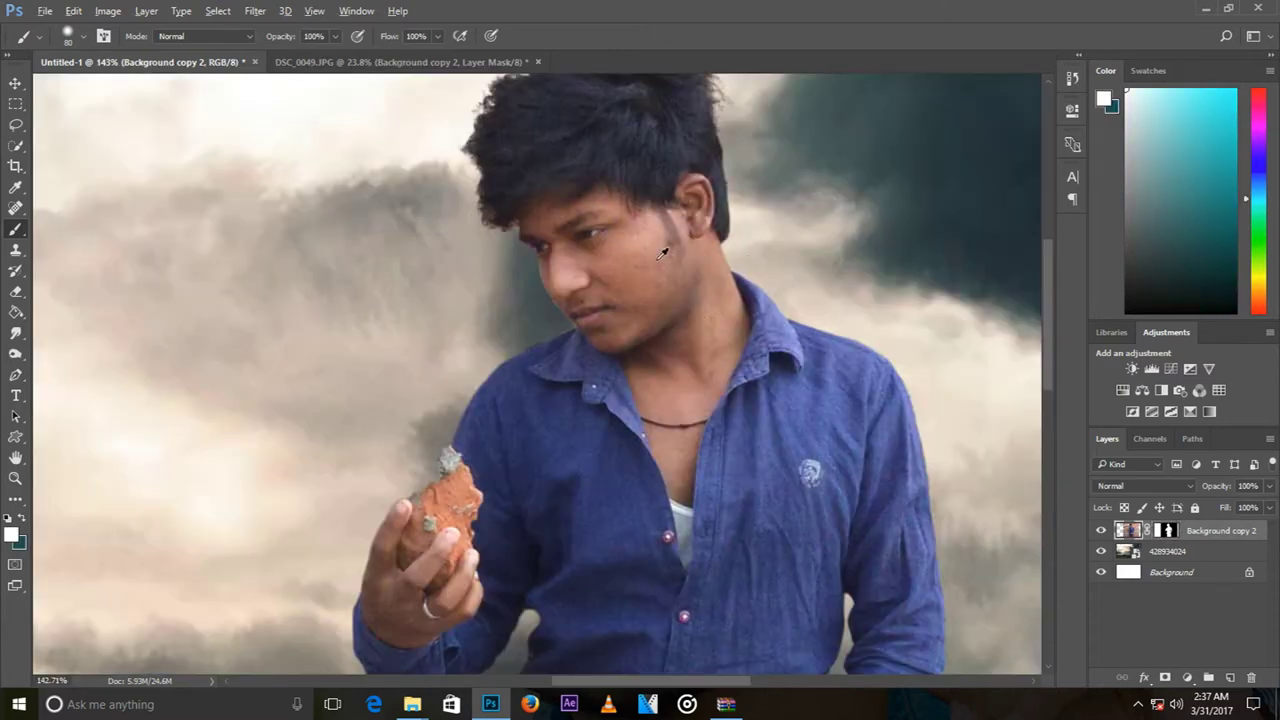
# Step: With a smaller brush, touch up the mask around the man's hair, face and shirt
pyautogui.scroll(-3, 661, 254)
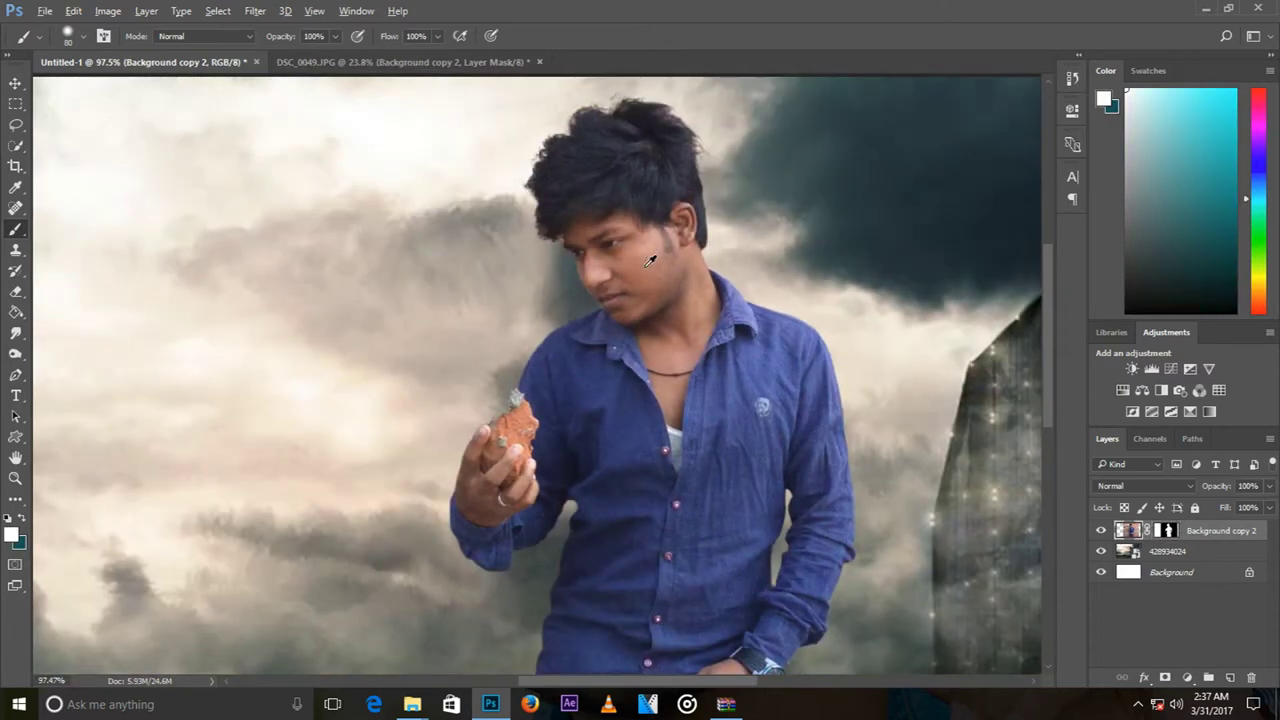
pyautogui.scroll(2, 612, 283)
pyautogui.scroll(3, 600, 280)
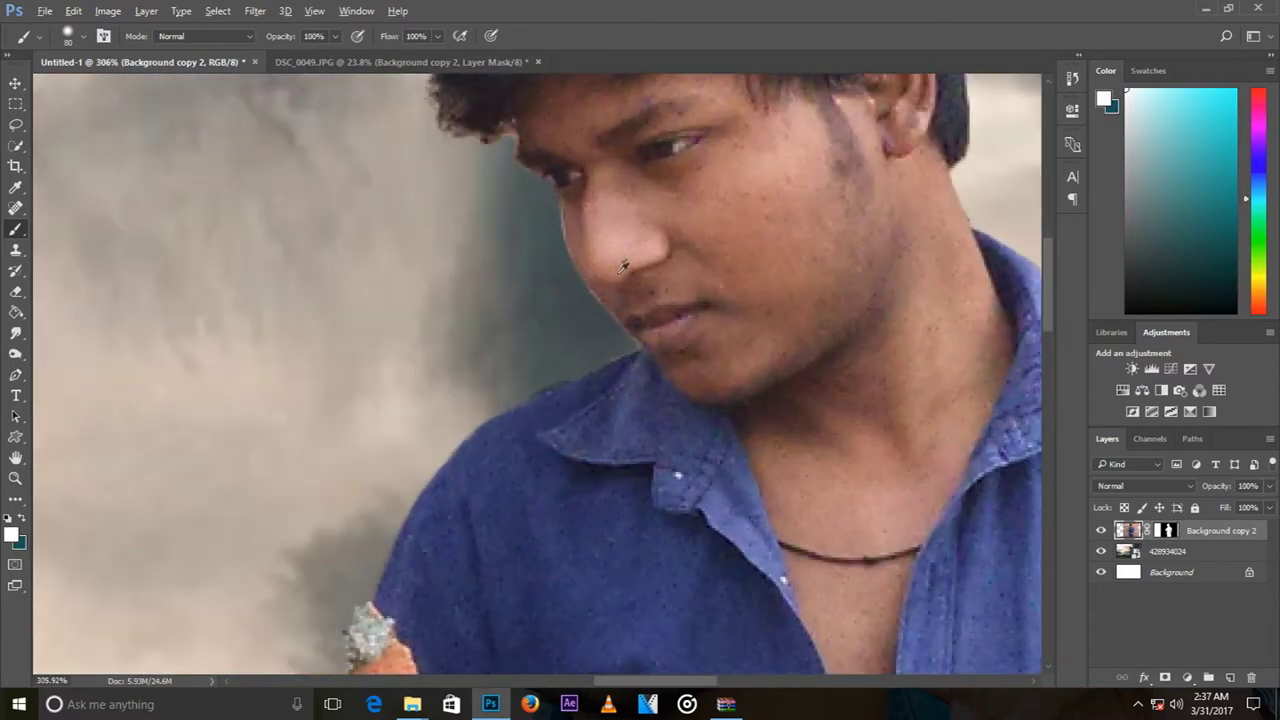
pyautogui.scroll(1, 658, 270)
pyautogui.click(1167, 530)
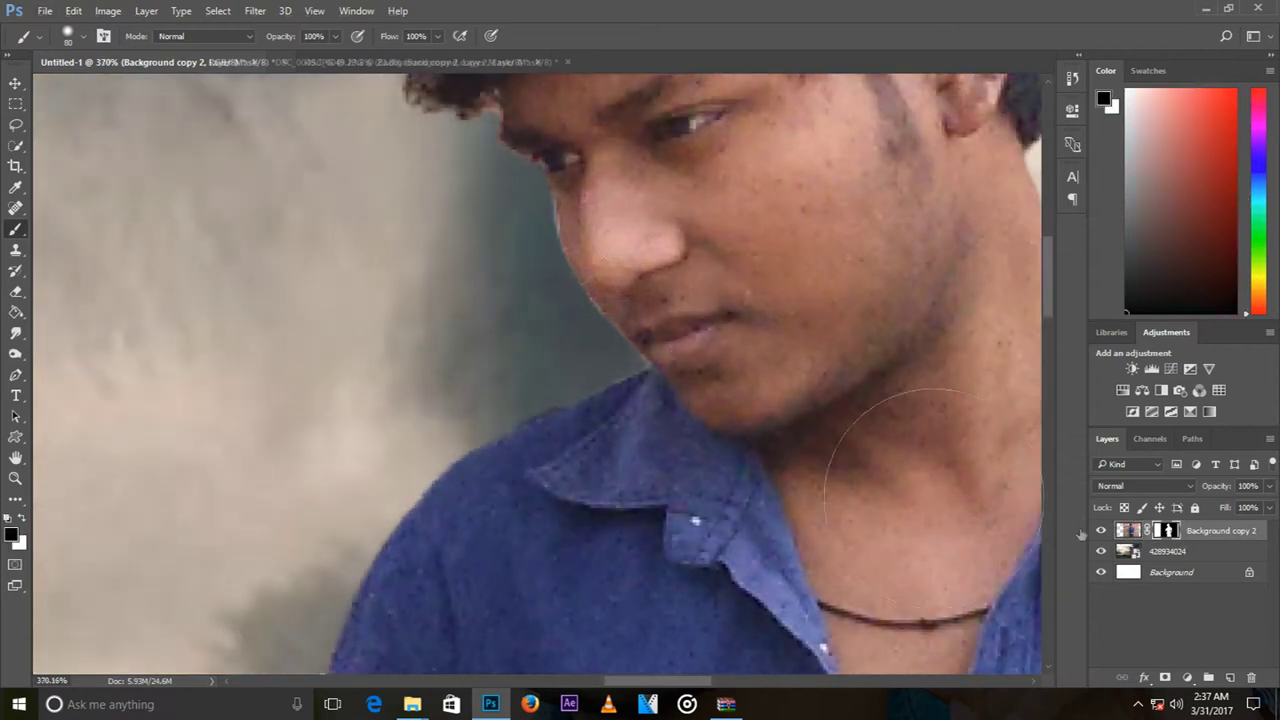
pyautogui.scroll(1, 686, 300)
pyautogui.scroll(1, 543, 414)
pyautogui.press('[')
pyautogui.press('[')
pyautogui.press('[')
pyautogui.press('[')
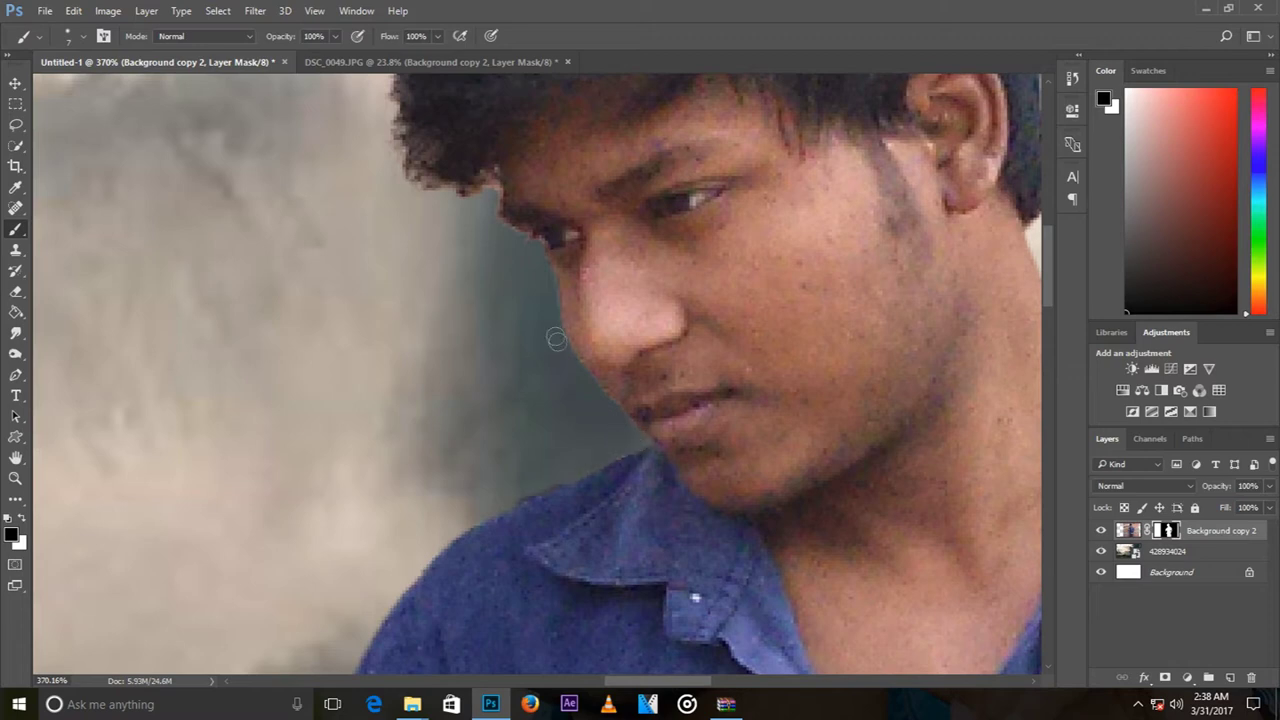
pyautogui.scroll(2, 482, 255)
pyautogui.scroll(-1, 505, 330)
pyautogui.scroll(-3, 509, 371)
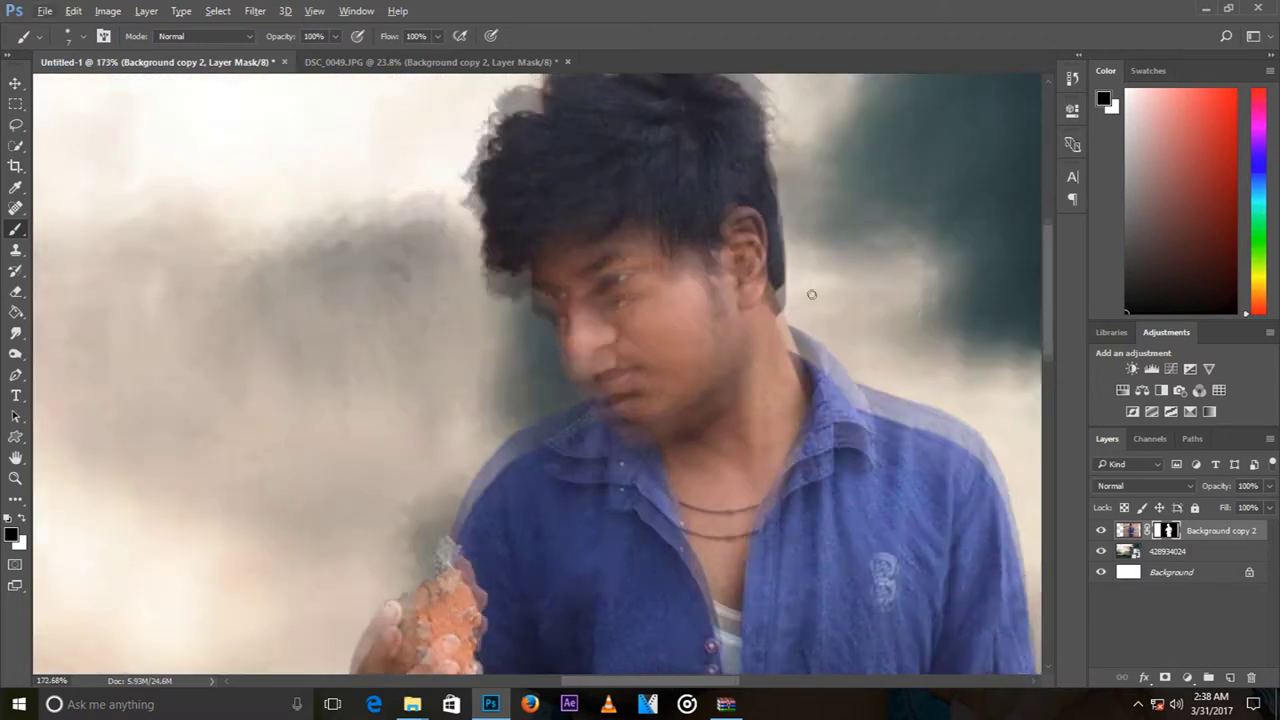
pyautogui.scroll(4, 550, 310)
pyautogui.scroll(-1, 520, 410)
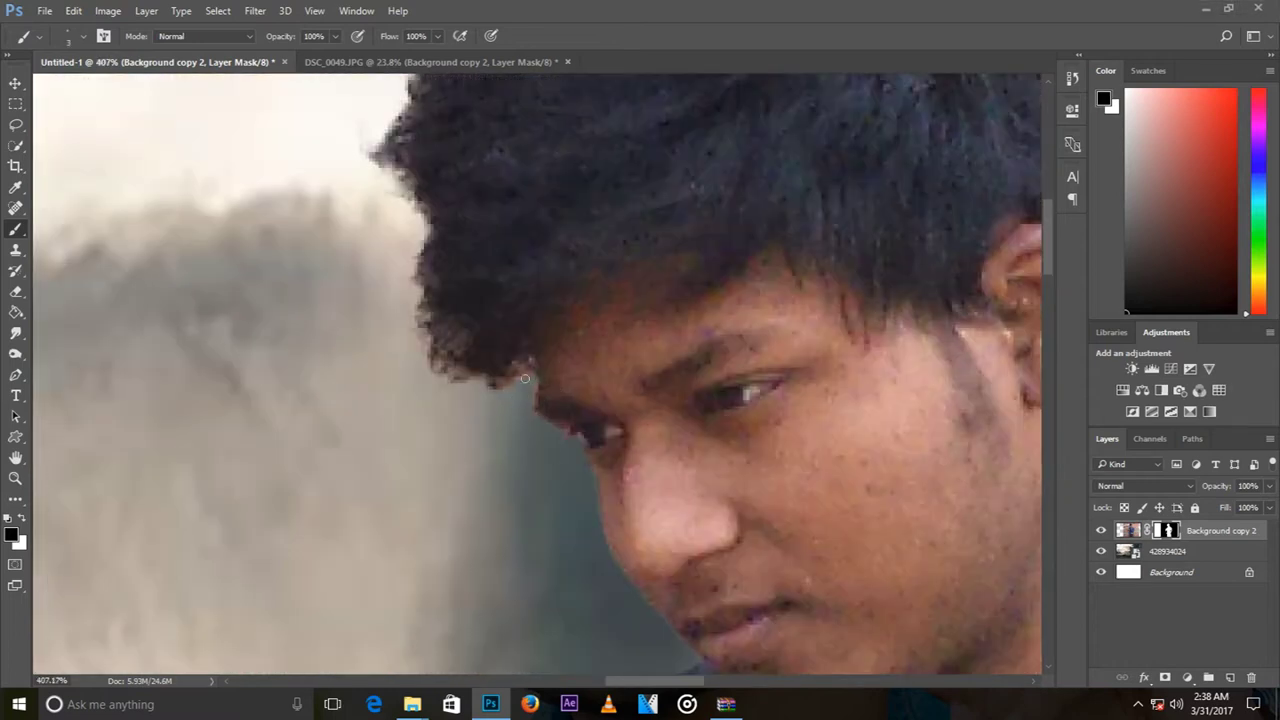
pyautogui.press('z')
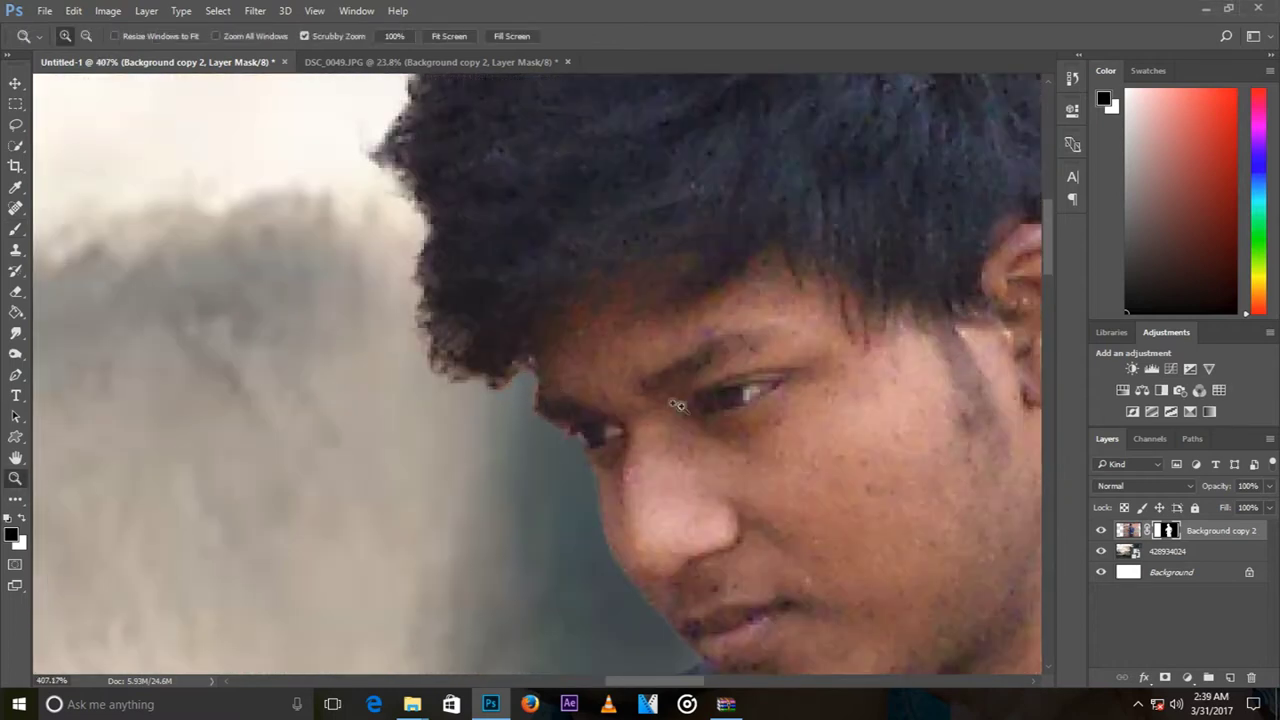
pyautogui.scroll(-5, 620, 430)
pyautogui.scroll(2, 700, 410)
pyautogui.scroll(-1, 761, 404)
pyautogui.scroll(2, 750, 408)
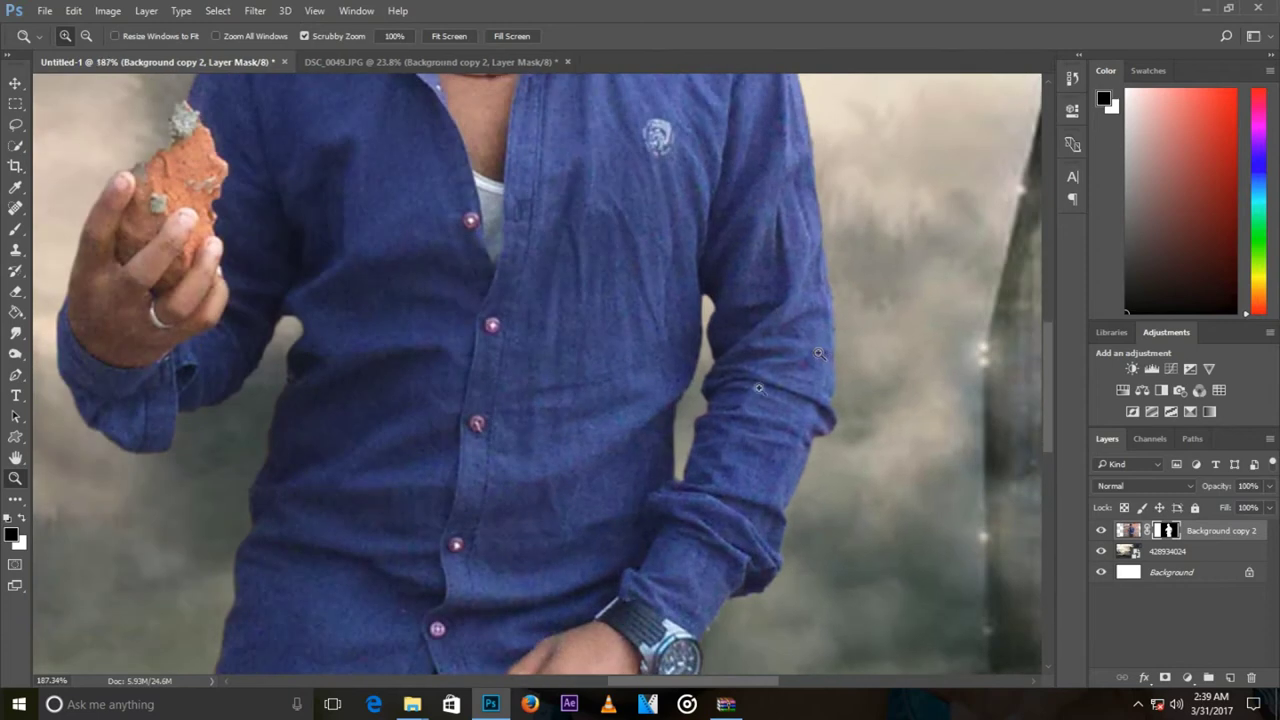
pyautogui.scroll(2, 720, 415)
pyautogui.scroll(-4, 660, 428)
pyautogui.scroll(1, 611, 439)
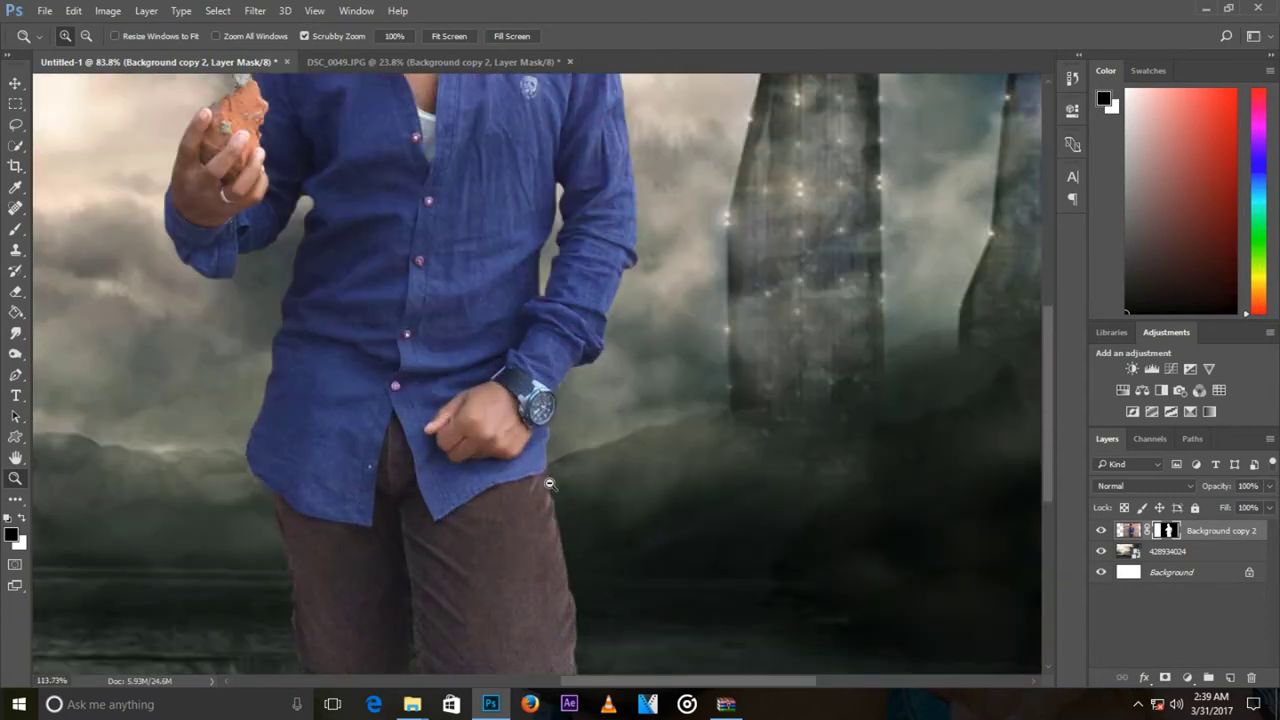
pyautogui.scroll(-3, 605, 430)
pyautogui.scroll(-1, 592, 414)
# Step: Scale the man up to about 114% and shift him slightly left
pyautogui.click(1128, 530)
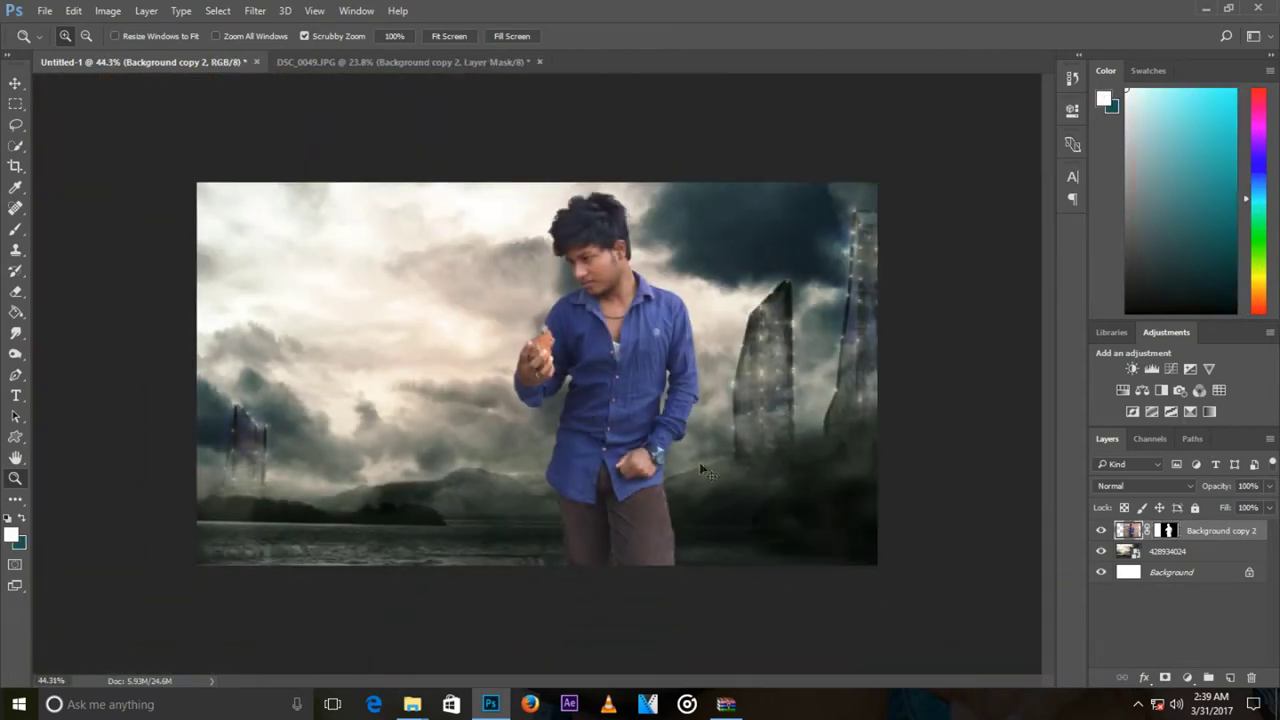
pyautogui.hotkey('ctrl', 't')
pyautogui.scroll(-3, 575, 333)
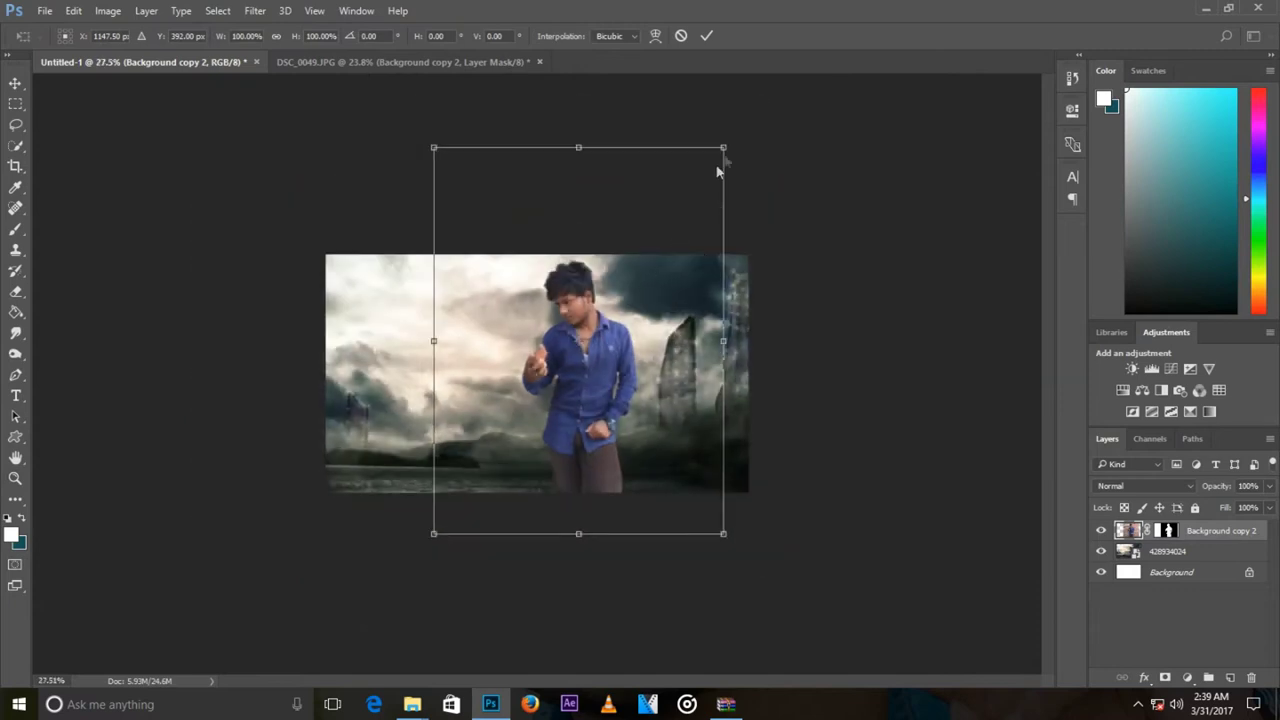
pyautogui.moveTo(735, 134); pyautogui.dragTo(749, 113)
pyautogui.moveTo(433, 533); pyautogui.dragTo(407, 569)
pyautogui.moveTo(590, 420); pyautogui.dragTo(561, 417)
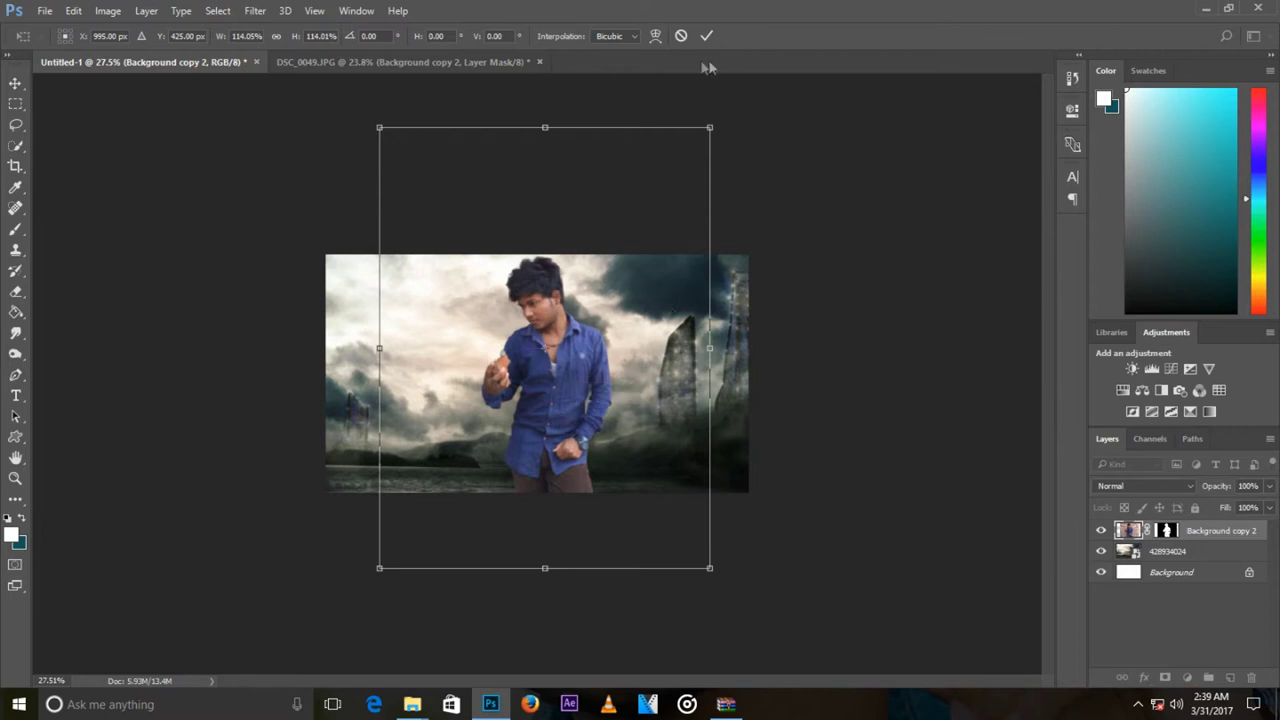
# Step: Zoom in on the man and hide the skyline and white background layers
pyautogui.press('z')
pyautogui.click(581, 327)
pyautogui.moveTo(581, 327); pyautogui.dragTo(1205, 405)
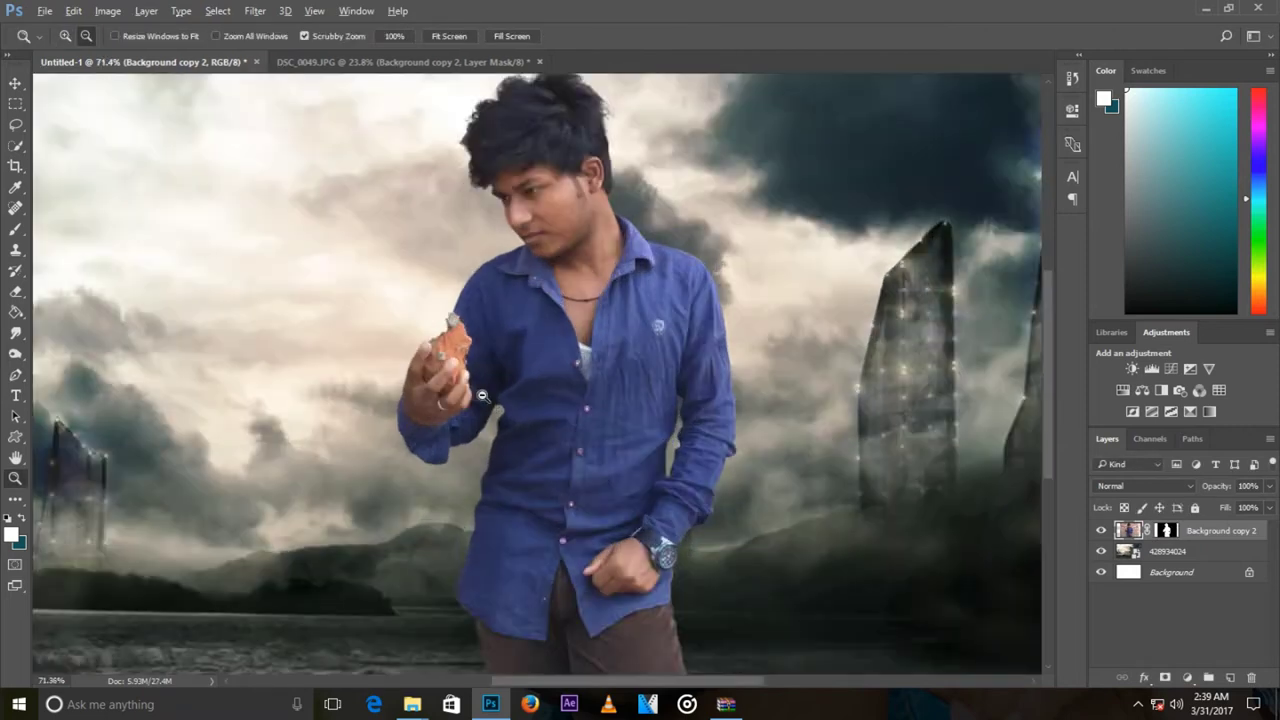
pyautogui.moveTo(1101, 551); pyautogui.dragTo(1101, 572)
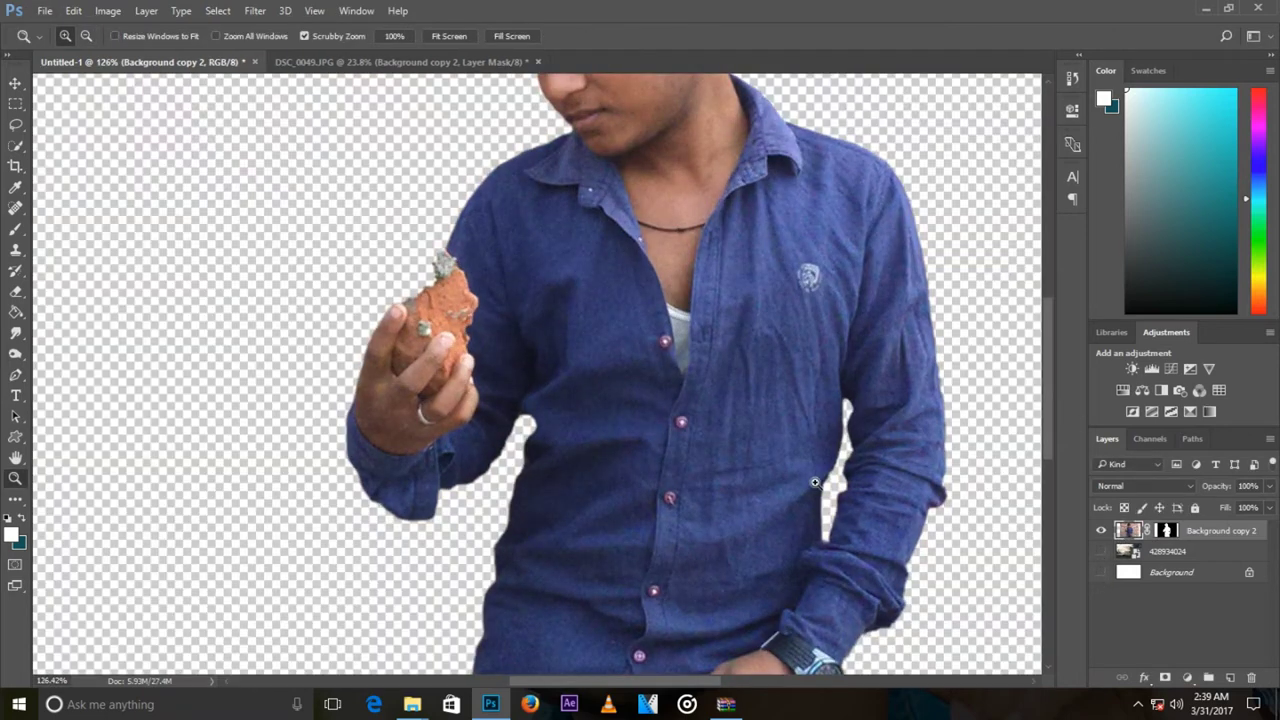
# Step: Brighten the man with a Levels adjustment, midtones at 1.12
pyautogui.hotkey('ctrl', '0')
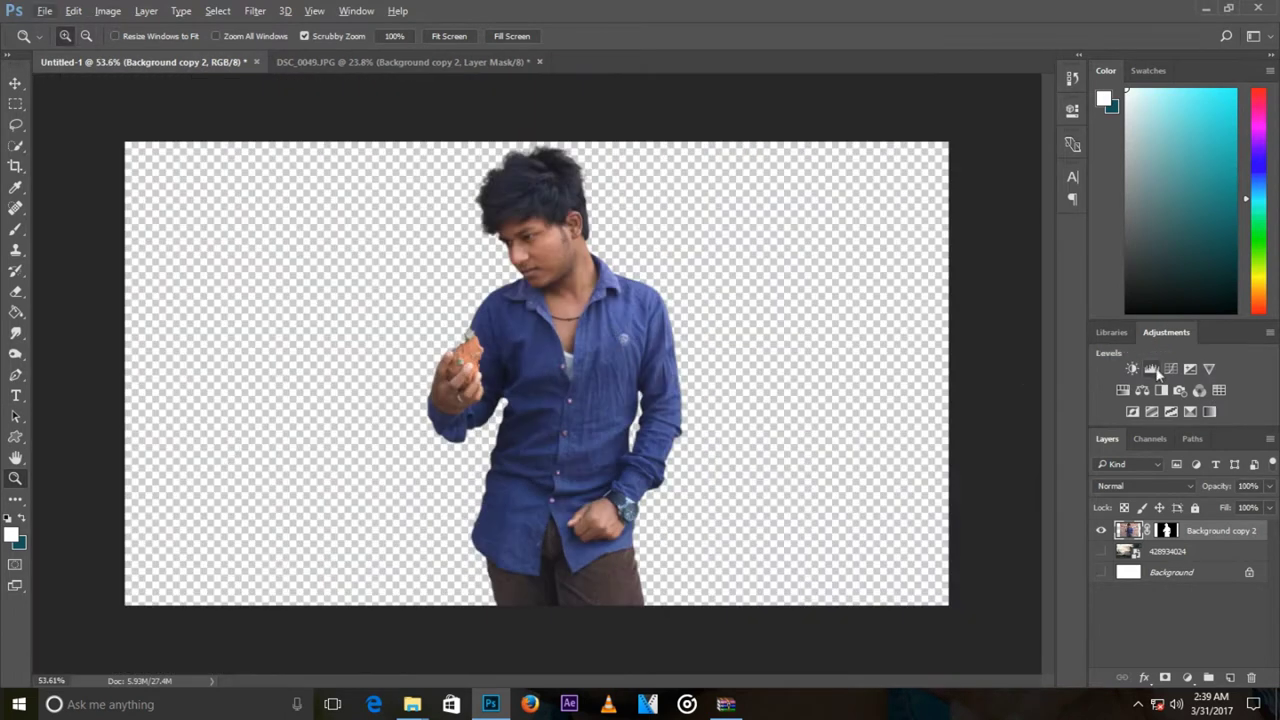
pyautogui.click(1072, 110)
pyautogui.moveTo(947, 273); pyautogui.dragTo(875, 280)
pyautogui.click(1025, 104)
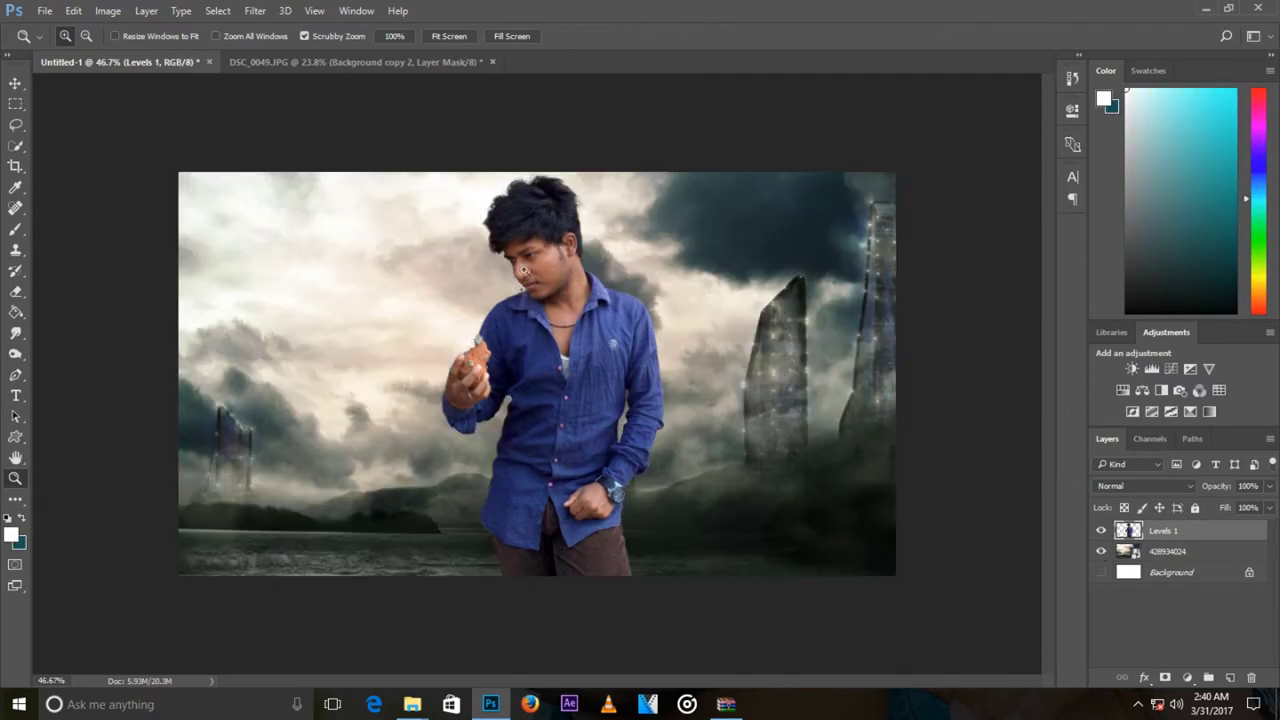
pyautogui.moveTo(523, 270)
pyautogui.mouseDown()
pyautogui.moveTo(462, 345)
pyautogui.moveTo(514, 346)
pyautogui.mouseUp()
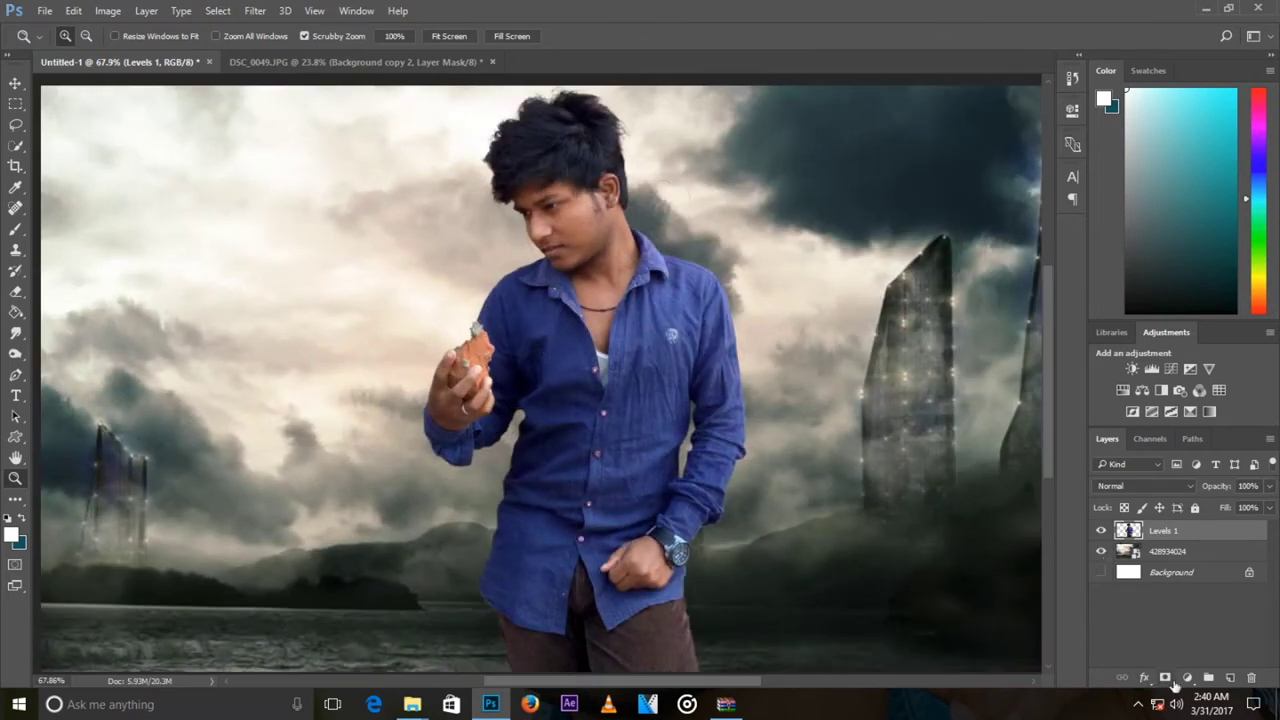
# Step: Add a mask to Levels 1 and brush black over the rock in the man's hand
pyautogui.click(1166, 678)
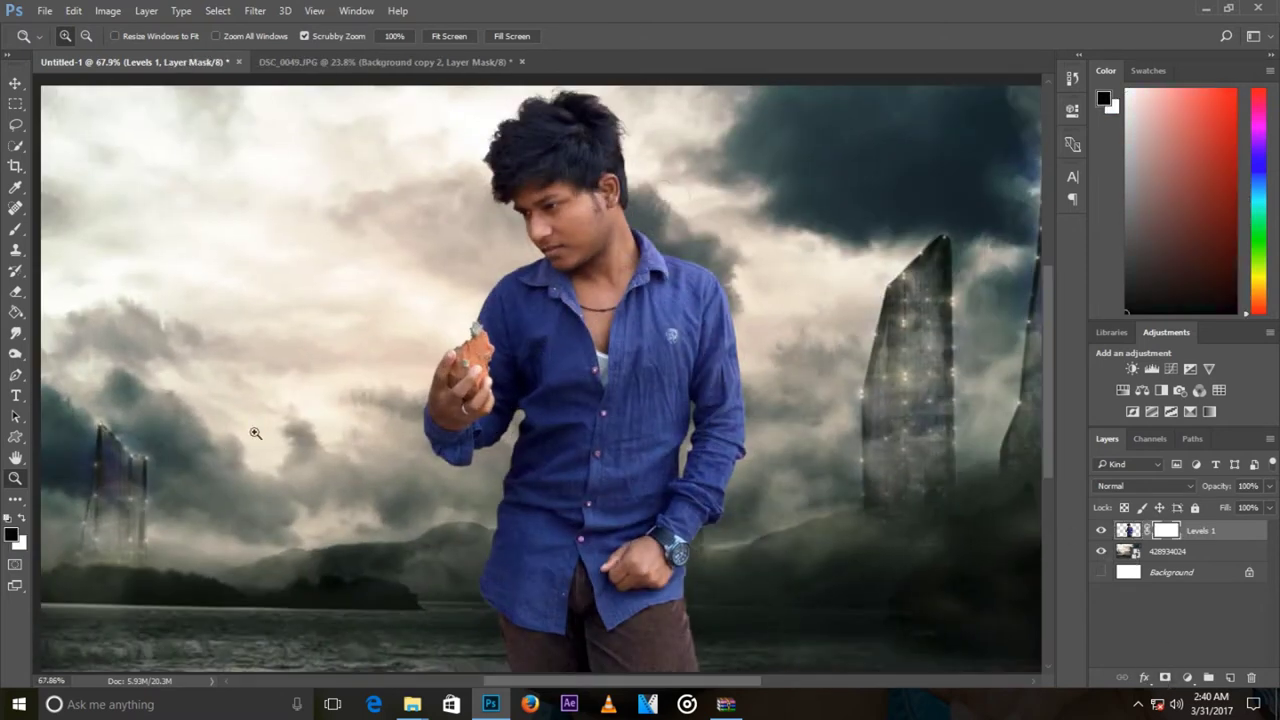
pyautogui.click(15, 229)
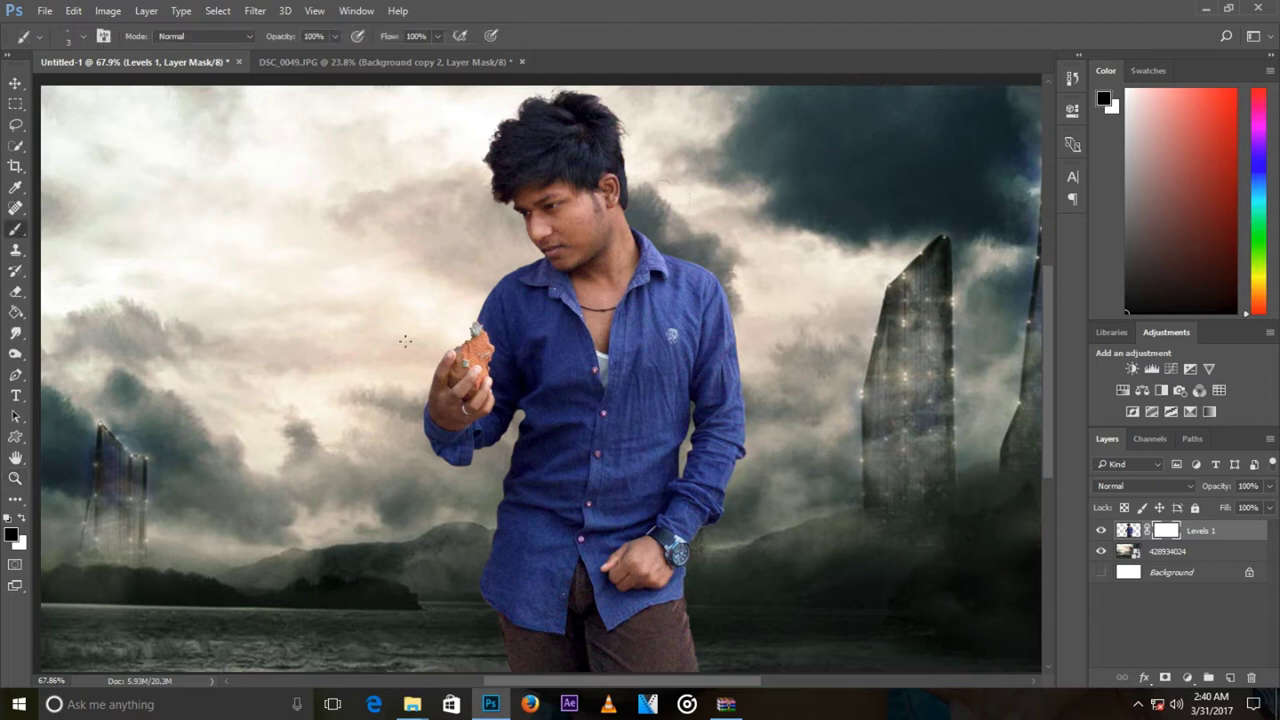
pyautogui.scroll(2, 440, 360)
pyautogui.scroll(2, 460, 368)
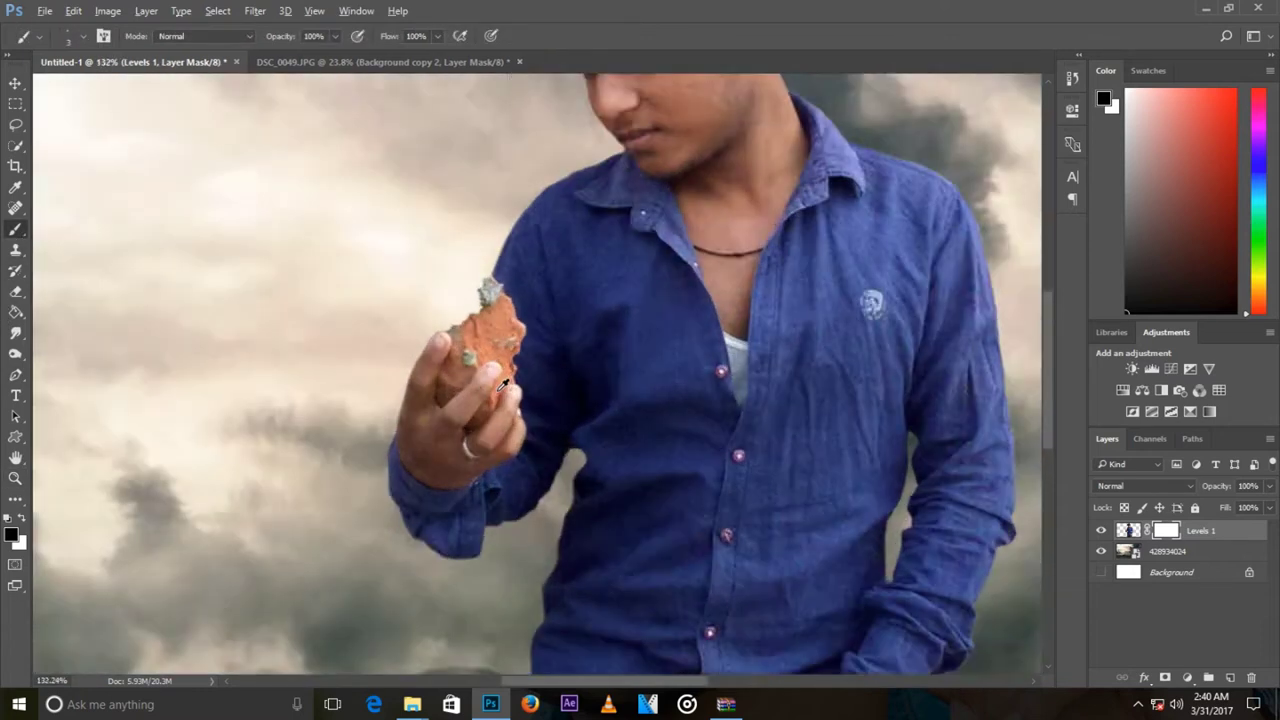
pyautogui.scroll(2, 490, 375)
pyautogui.scroll(2, 504, 380)
pyautogui.scroll(-1, 504, 380)
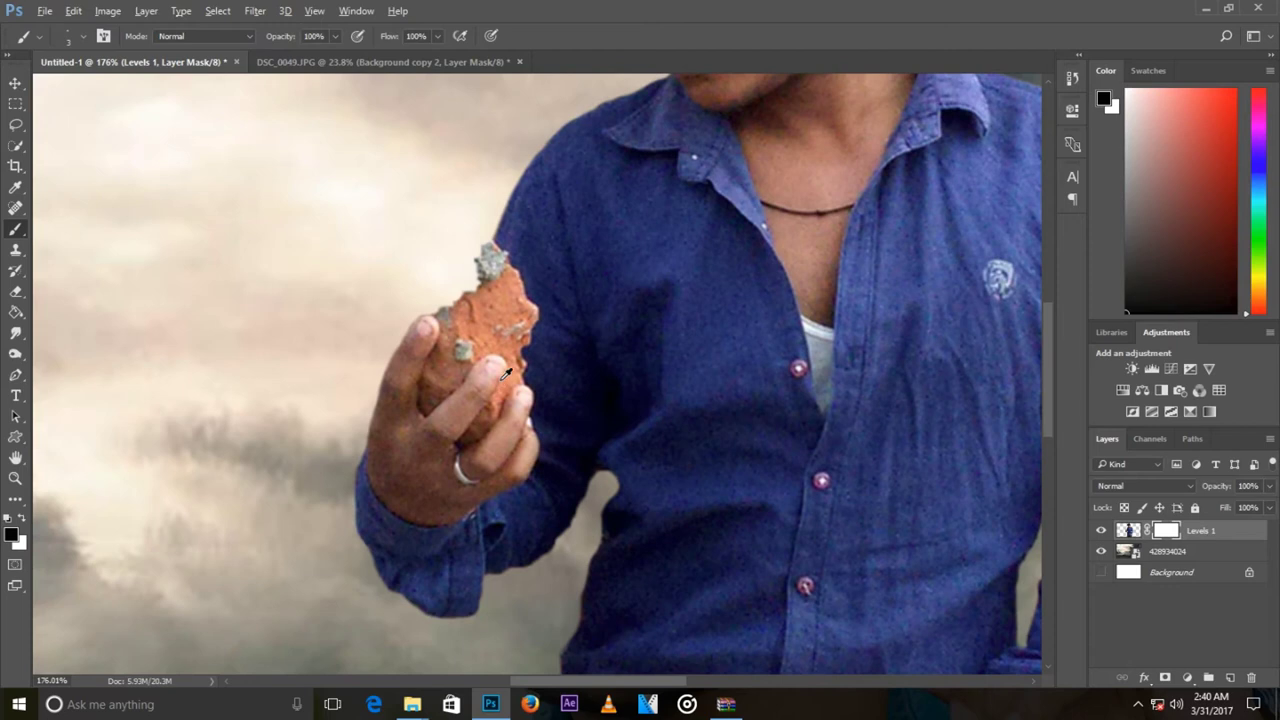
pyautogui.scroll(-1, 505, 372)
pyautogui.scroll(2, 505, 372)
pyautogui.scroll(1, 497, 377)
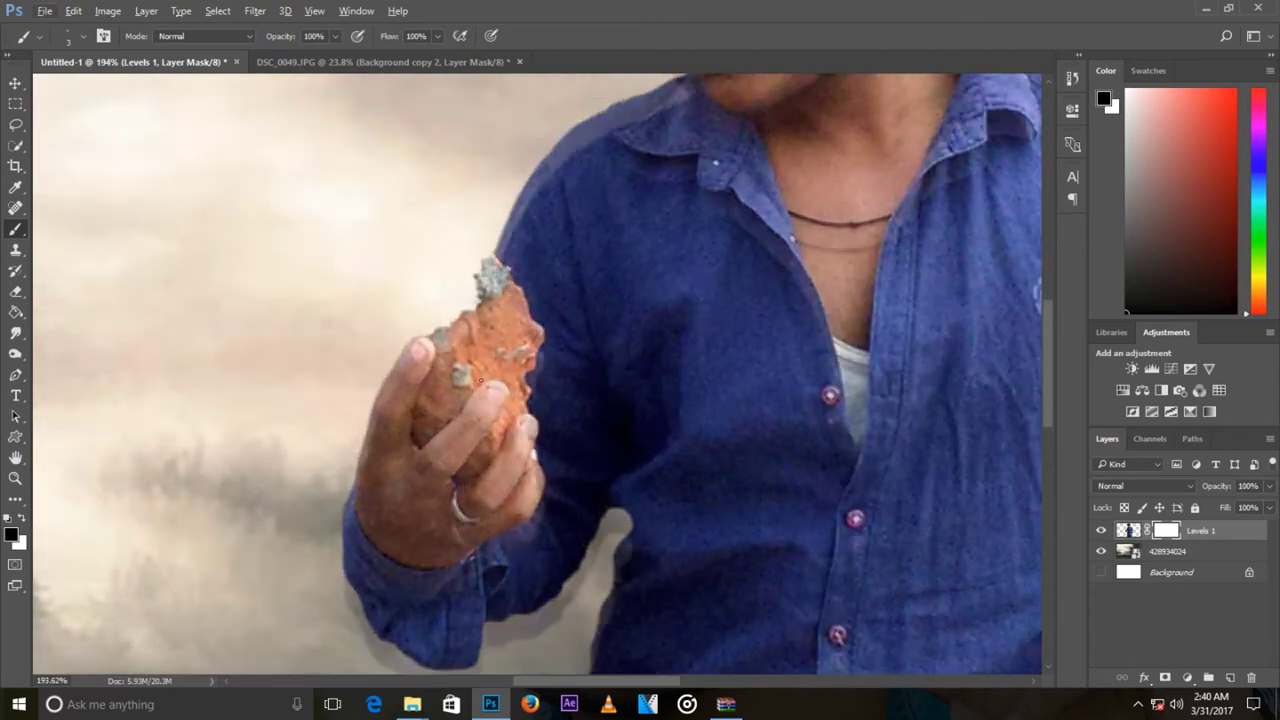
pyautogui.scroll(1, 497, 377)
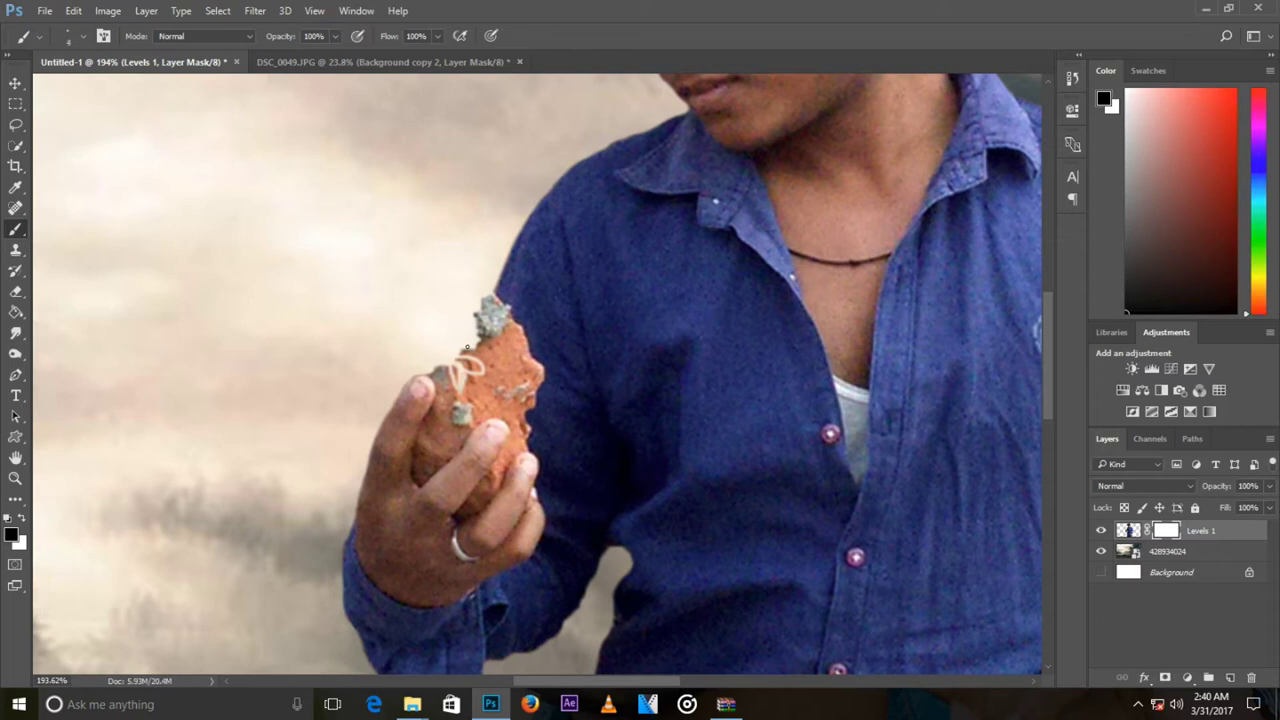
pyautogui.press(']')
pyautogui.press(']')
pyautogui.moveTo(477, 309); pyautogui.dragTo(488, 333)
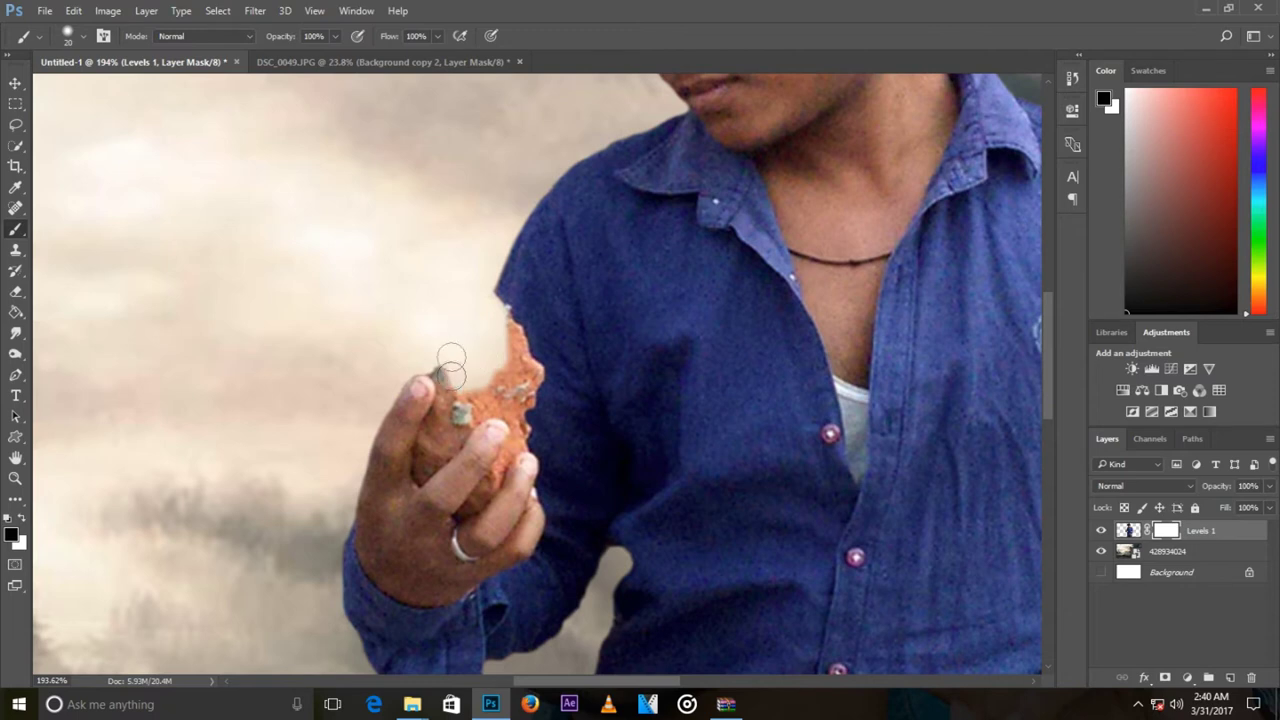
# Step: Open the dark green wine bottle image from File Explorer in Photoshop
pyautogui.scroll(3, 420, 530)
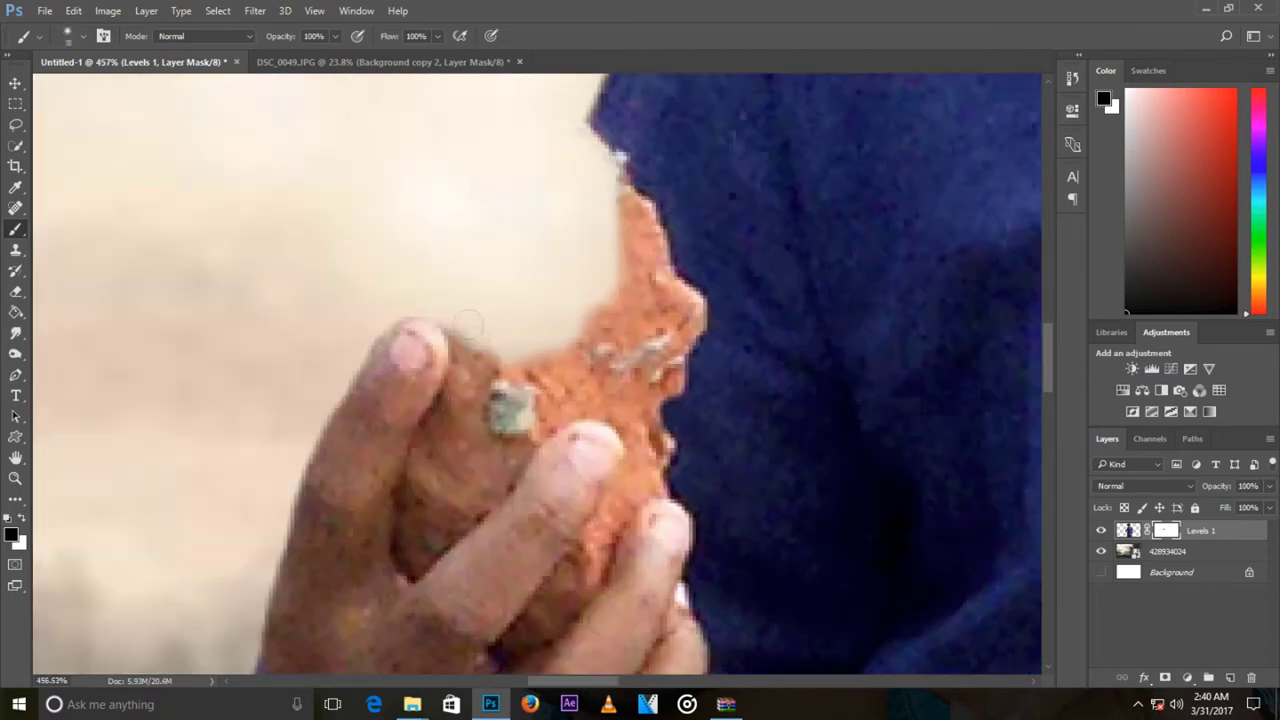
pyautogui.scroll(2, 420, 530)
pyautogui.scroll(1, 420, 530)
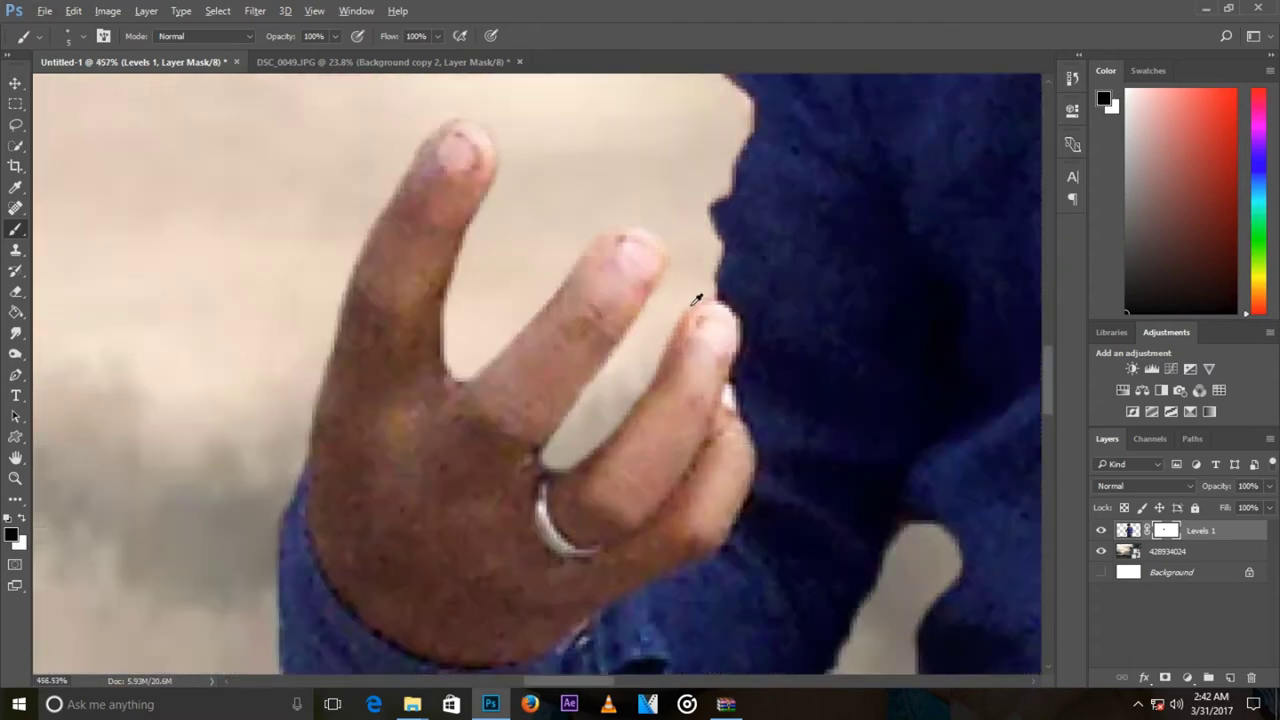
pyautogui.scroll(-2, 697, 300)
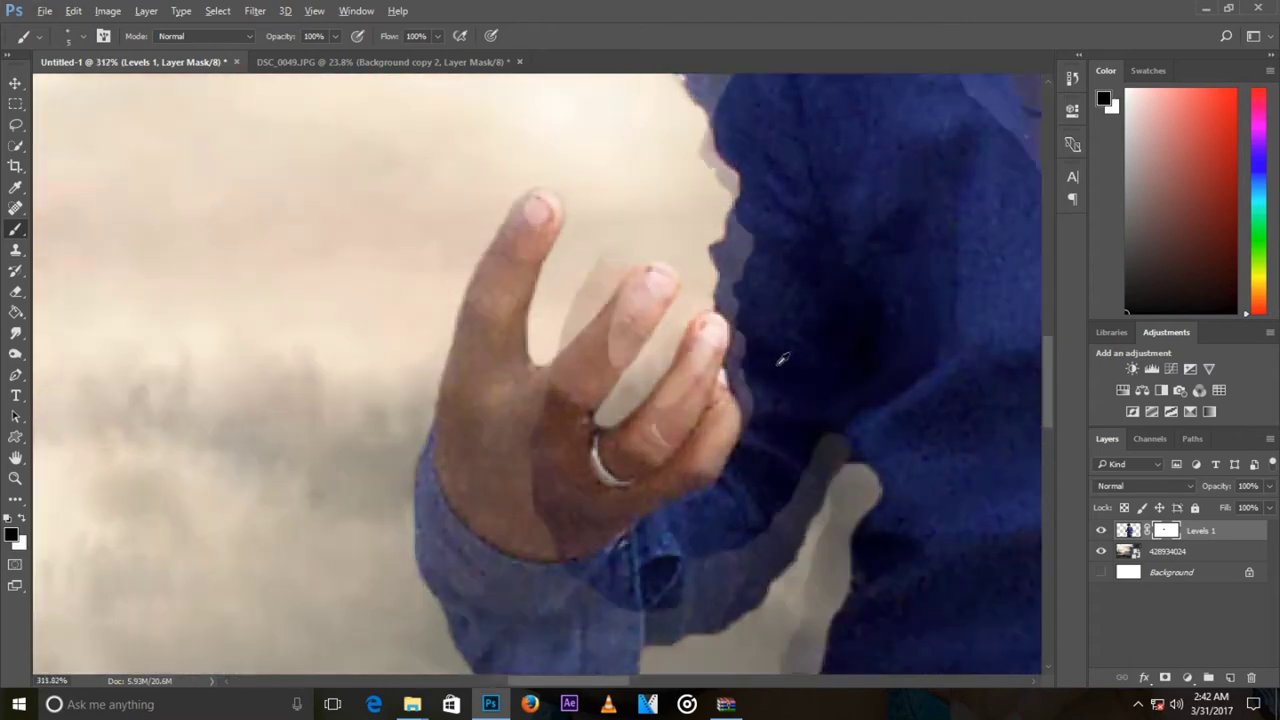
pyautogui.scroll(-2, 697, 300)
pyautogui.scroll(-2, 697, 300)
pyautogui.scroll(2, 746, 303)
pyautogui.scroll(2, 746, 303)
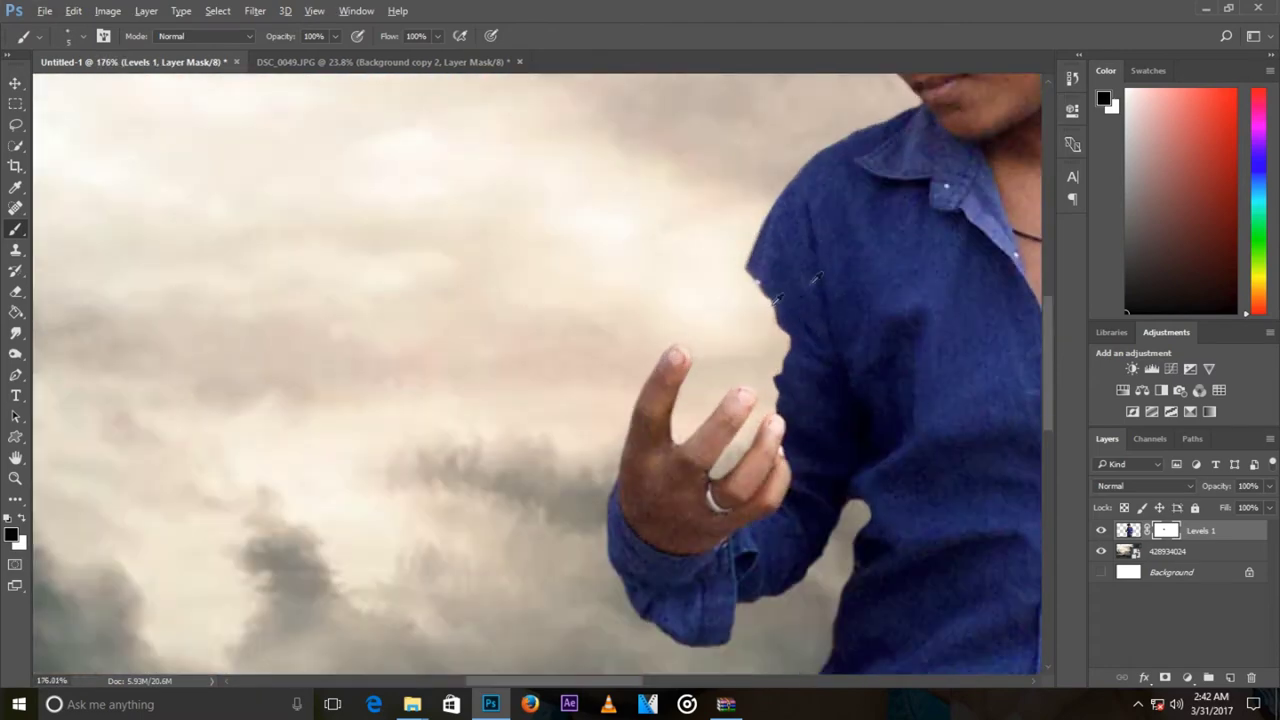
pyautogui.scroll(-3, 829, 325)
pyautogui.scroll(-2, 760, 340)
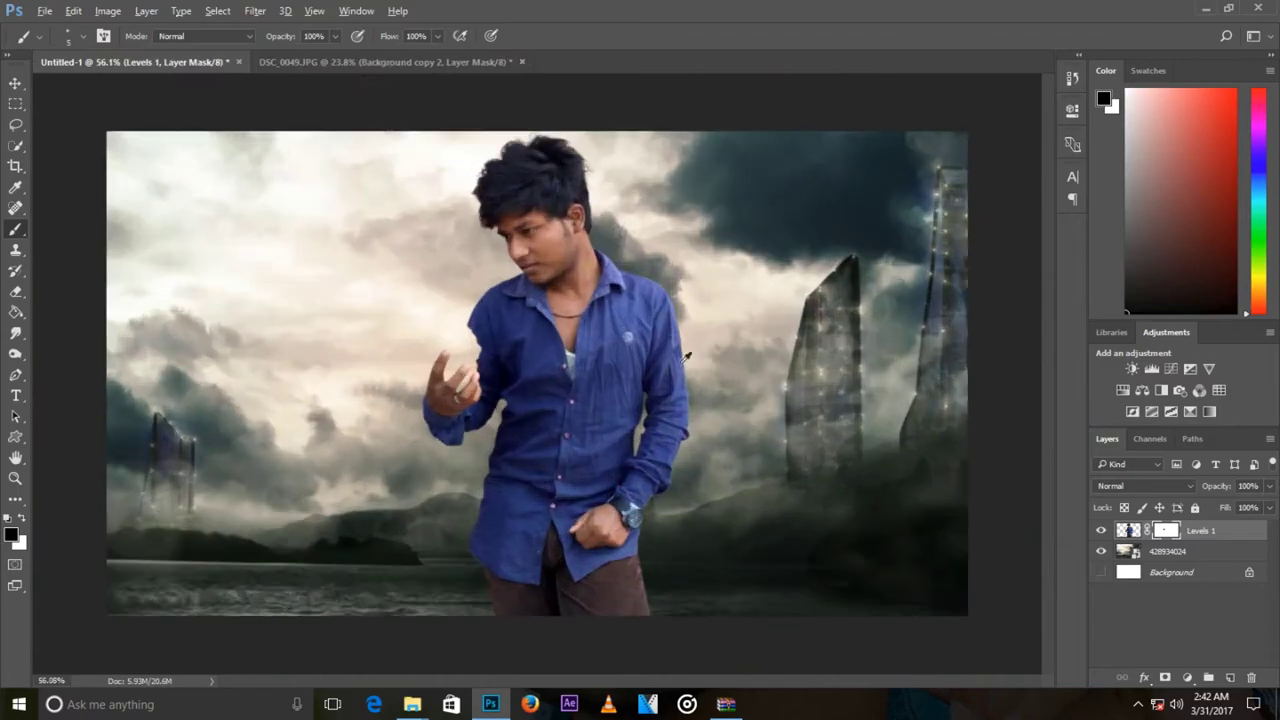
pyautogui.click(1203, 9)
pyautogui.moveTo(1226, 125)
pyautogui.mouseDown()
pyautogui.moveTo(490, 712)
pyautogui.moveTo(561, 62)
pyautogui.mouseUp()
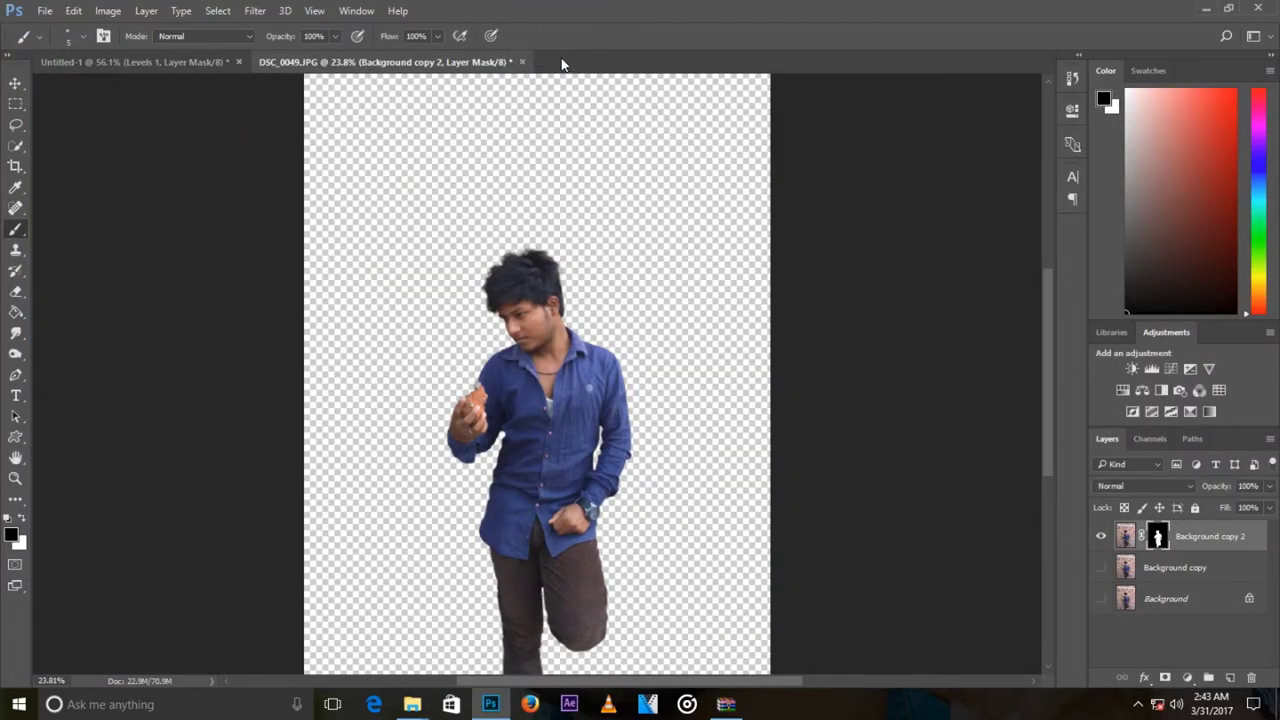
# Step: Duplicate the bottle layer, delete its white background with Magic Wand, and hide the original
pyautogui.moveTo(1216, 540); pyautogui.dragTo(1229, 682)
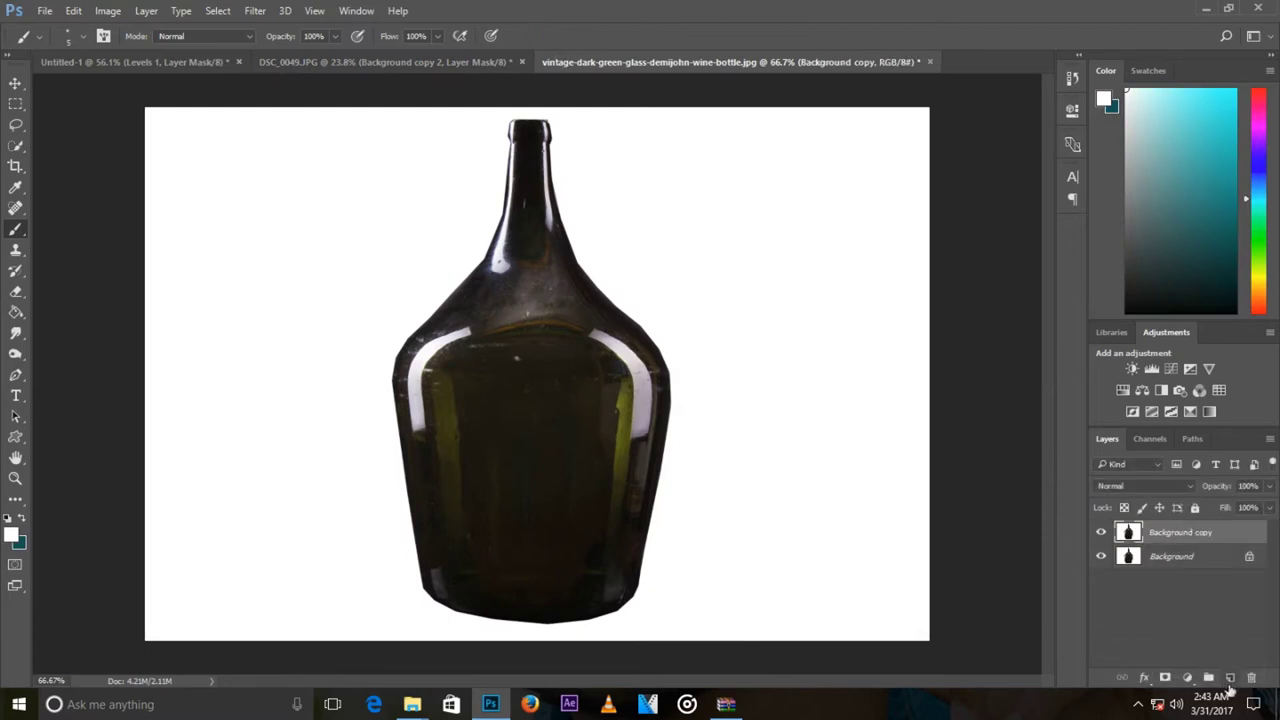
pyautogui.rightClick(16, 145)
pyautogui.click(85, 155)
pyautogui.click(318, 202)
pyautogui.press('Delete')
pyautogui.click(1101, 556)
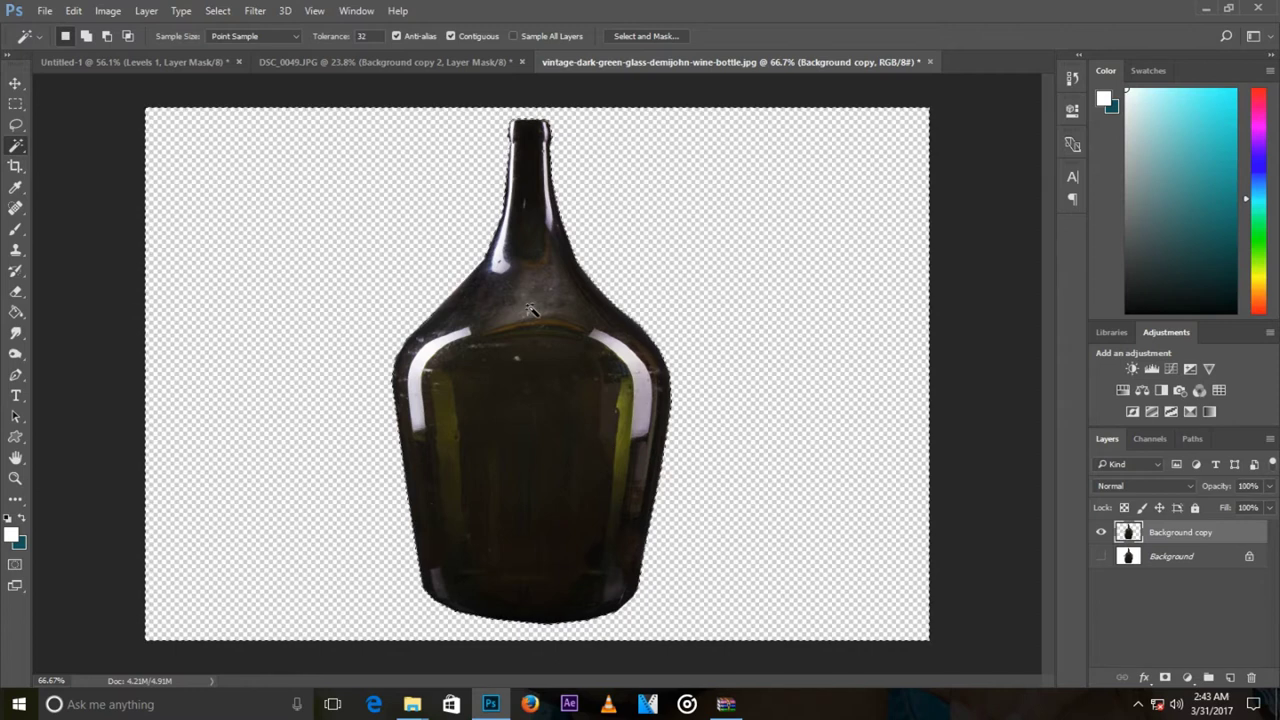
# Step: Move the cut-out bottle into the composite, scaled to about 26% and tilted beside the chest
pyautogui.press('v')
pyautogui.moveTo(530, 370); pyautogui.dragTo(380, 375)
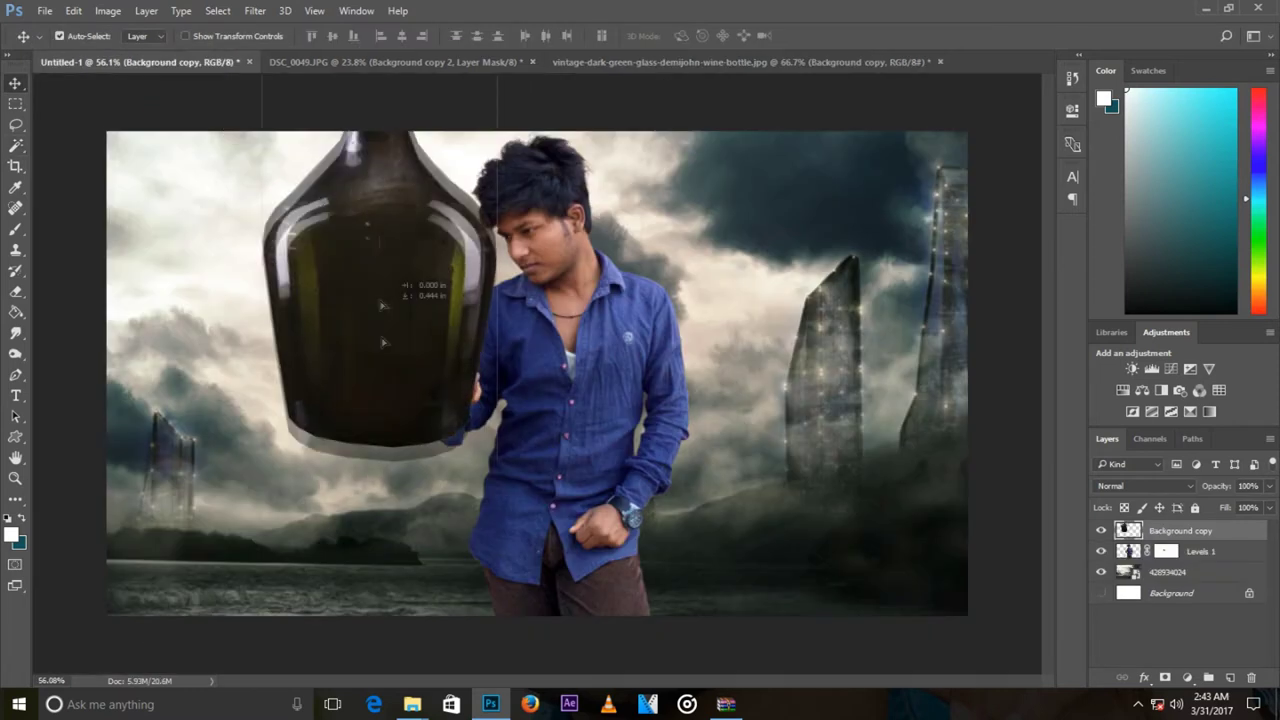
pyautogui.hotkey('ctrl', 't')
pyautogui.moveTo(496, 162); pyautogui.dragTo(343, 430)
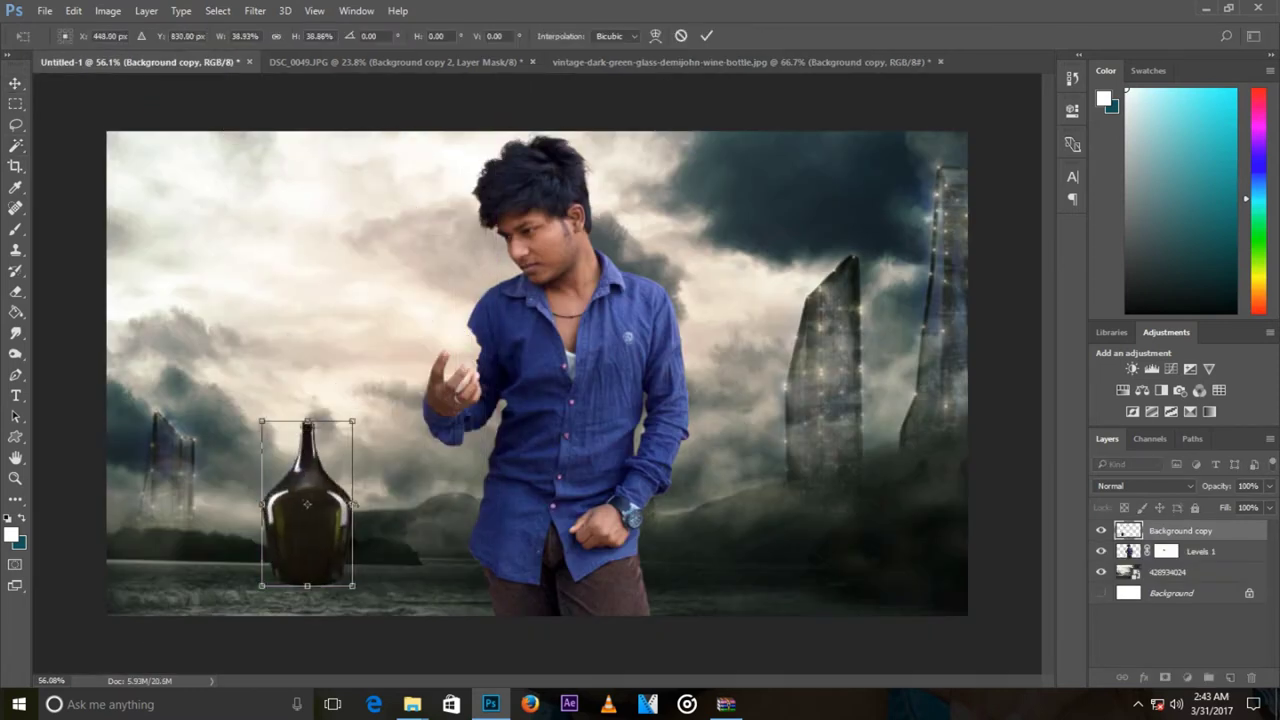
pyautogui.moveTo(302, 510); pyautogui.dragTo(453, 344)
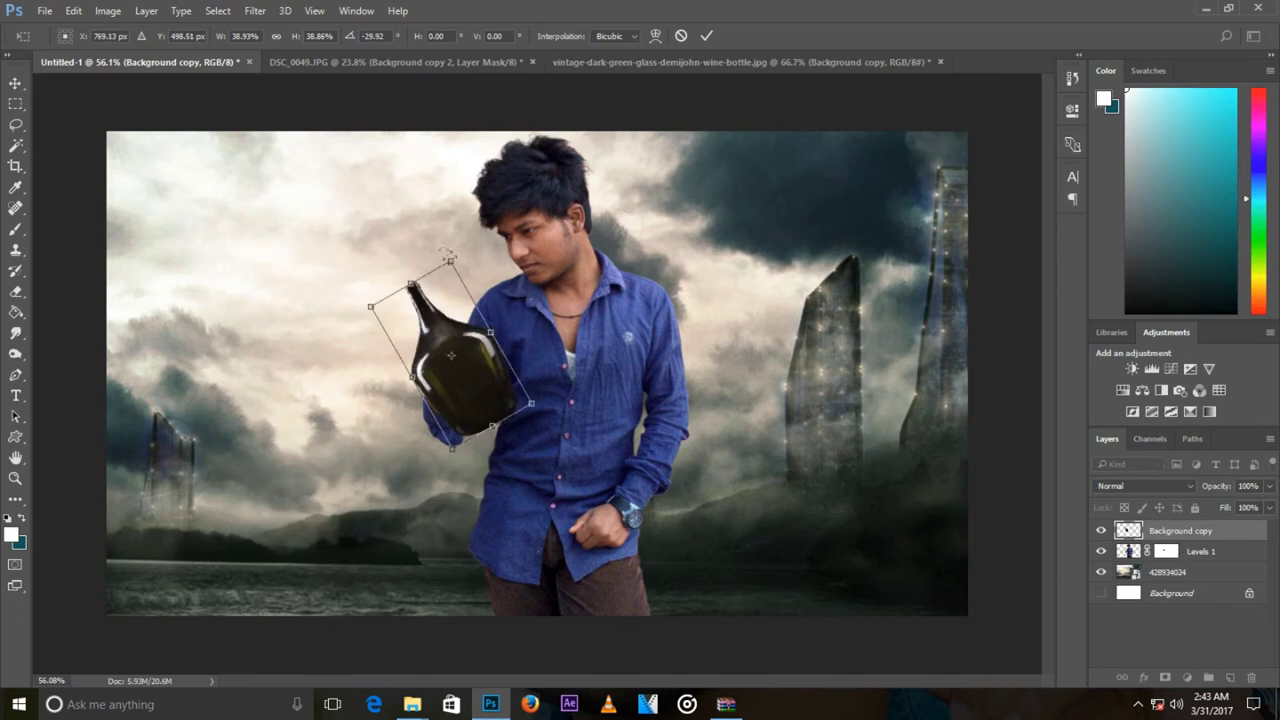
pyautogui.moveTo(450, 260); pyautogui.dragTo(451, 322)
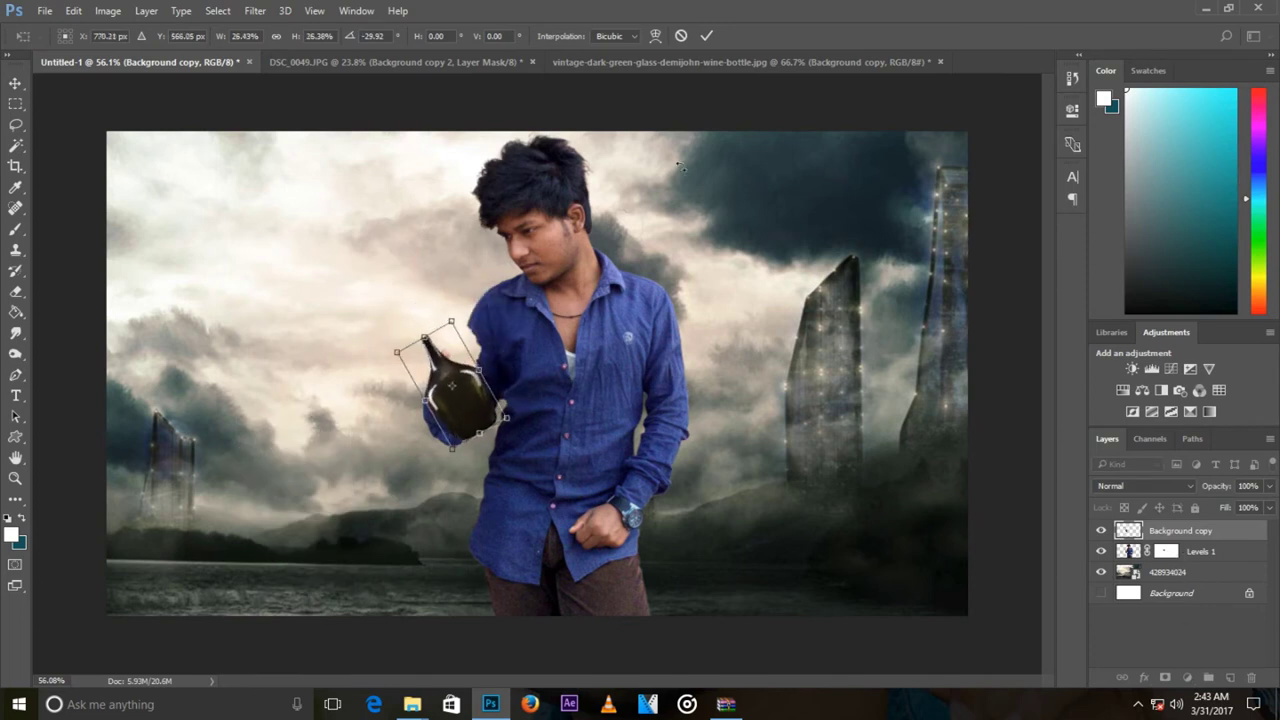
pyautogui.click(700, 37)
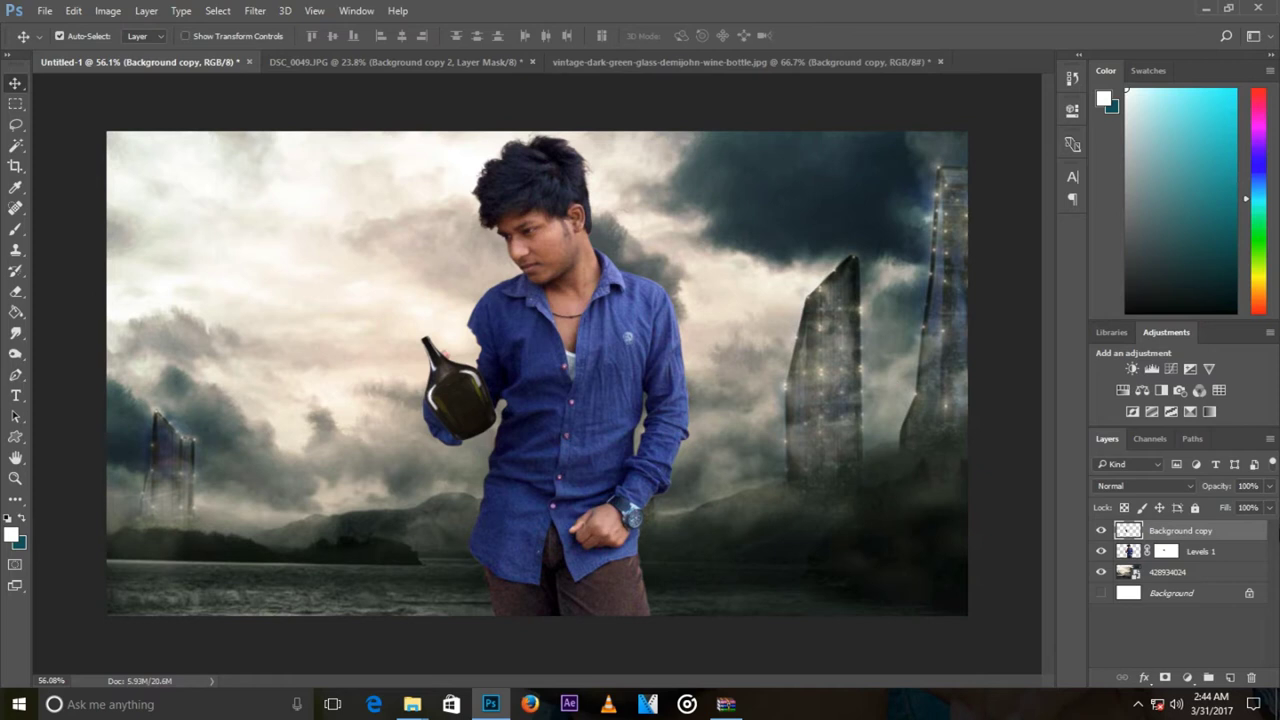
# Step: Place the bottle layer below Levels 1 and scale and narrow it into the hand
pyautogui.moveTo(1148, 530); pyautogui.dragTo(1086, 567)
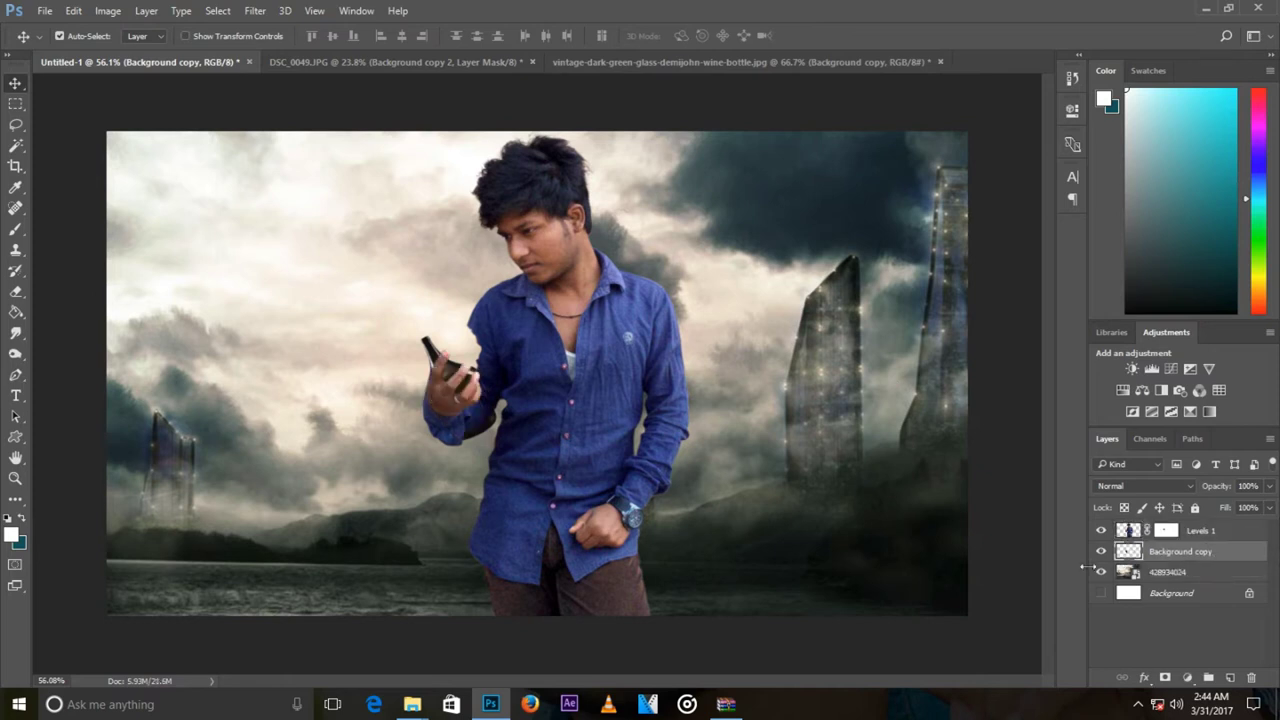
pyautogui.scroll(3, 410, 338)
pyautogui.moveTo(481, 414); pyautogui.dragTo(460, 331)
pyautogui.hotkey('ctrl', 't')
pyautogui.moveTo(534, 267); pyautogui.dragTo(498, 290)
pyautogui.moveTo(481, 360)
pyautogui.mouseDown()
pyautogui.moveTo(512, 380)
pyautogui.moveTo(532, 360)
pyautogui.moveTo(547, 371)
pyautogui.mouseUp()
pyautogui.keyDown('alt'); pyautogui.scroll(3, 522, 436); pyautogui.keyUp('alt')
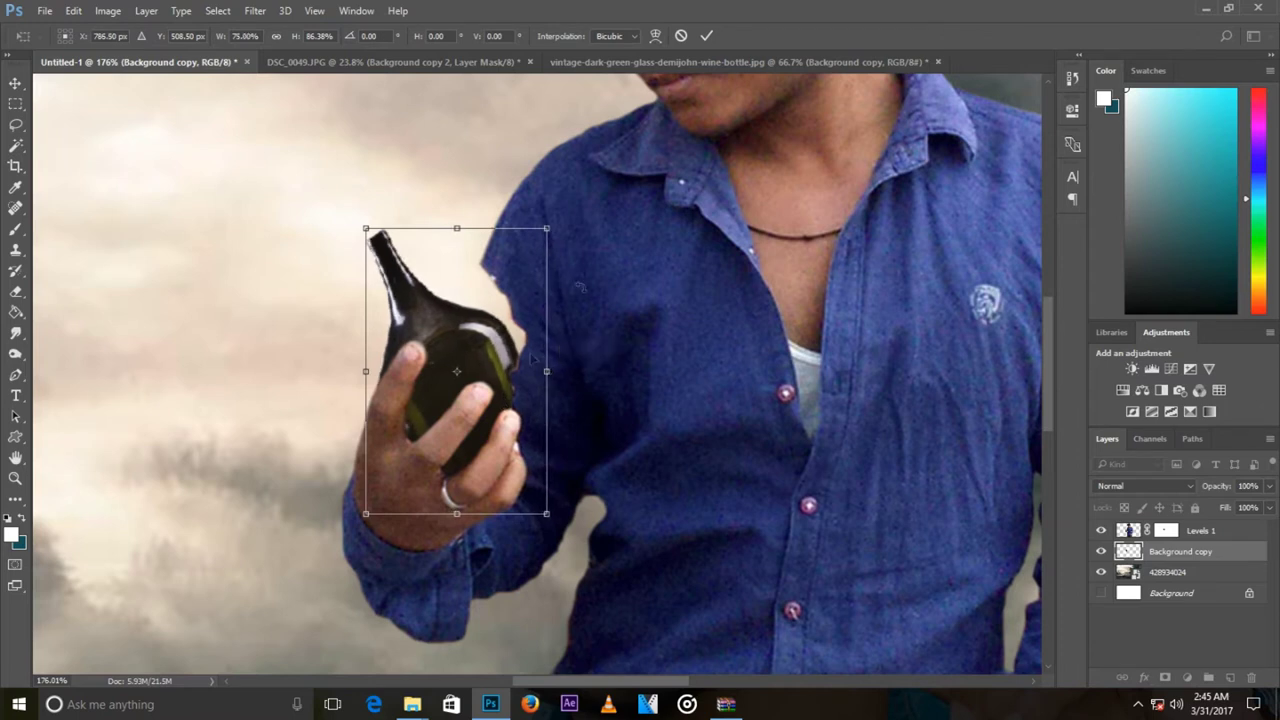
pyautogui.press('Return')
# Step: Give the bottle layer a mask, lower Levels 1 opacity, and shift the Levels 1 mask
pyautogui.click(1165, 677)
pyautogui.press('x')
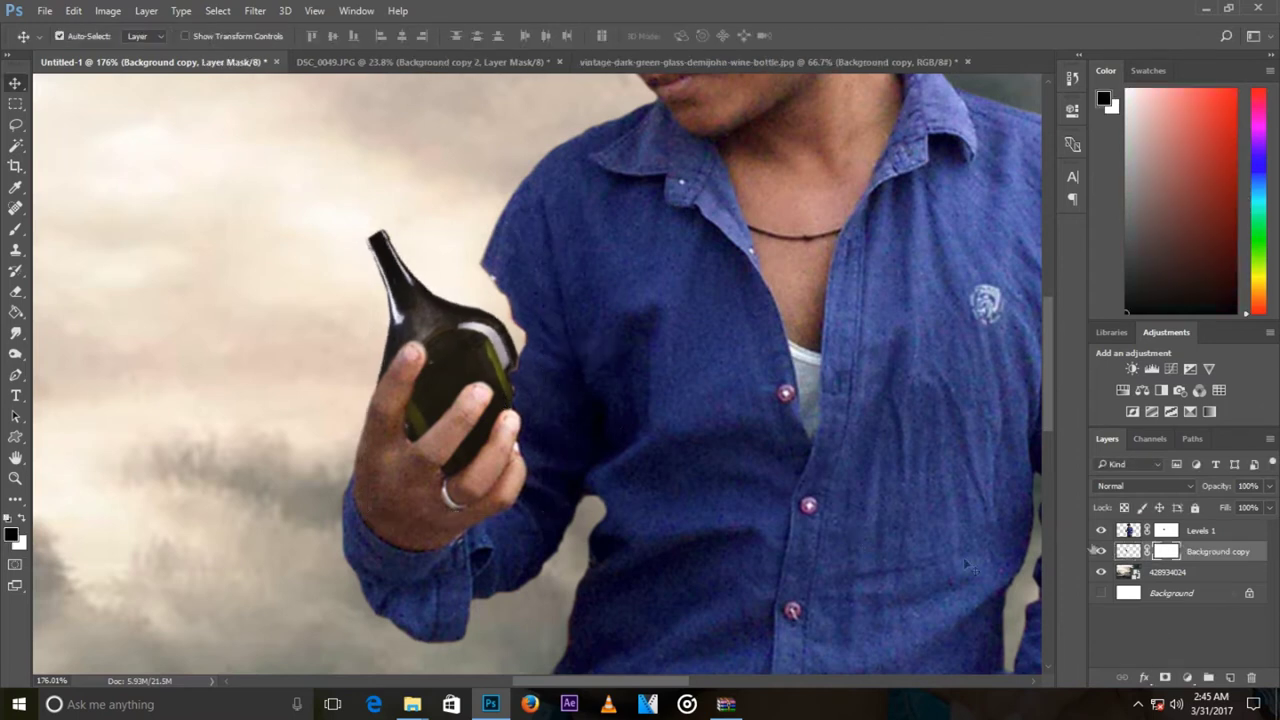
pyautogui.press('b')
pyautogui.click(1127, 530)
pyautogui.moveTo(1220, 488); pyautogui.dragTo(1226, 488)
pyautogui.click(1166, 530)
pyautogui.press('x')
pyautogui.scroll(5, 499, 478)
pyautogui.press('v')
pyautogui.moveTo(424, 219)
pyautogui.mouseDown()
pyautogui.moveTo(474, 234)
pyautogui.moveTo(558, 296)
pyautogui.mouseUp()
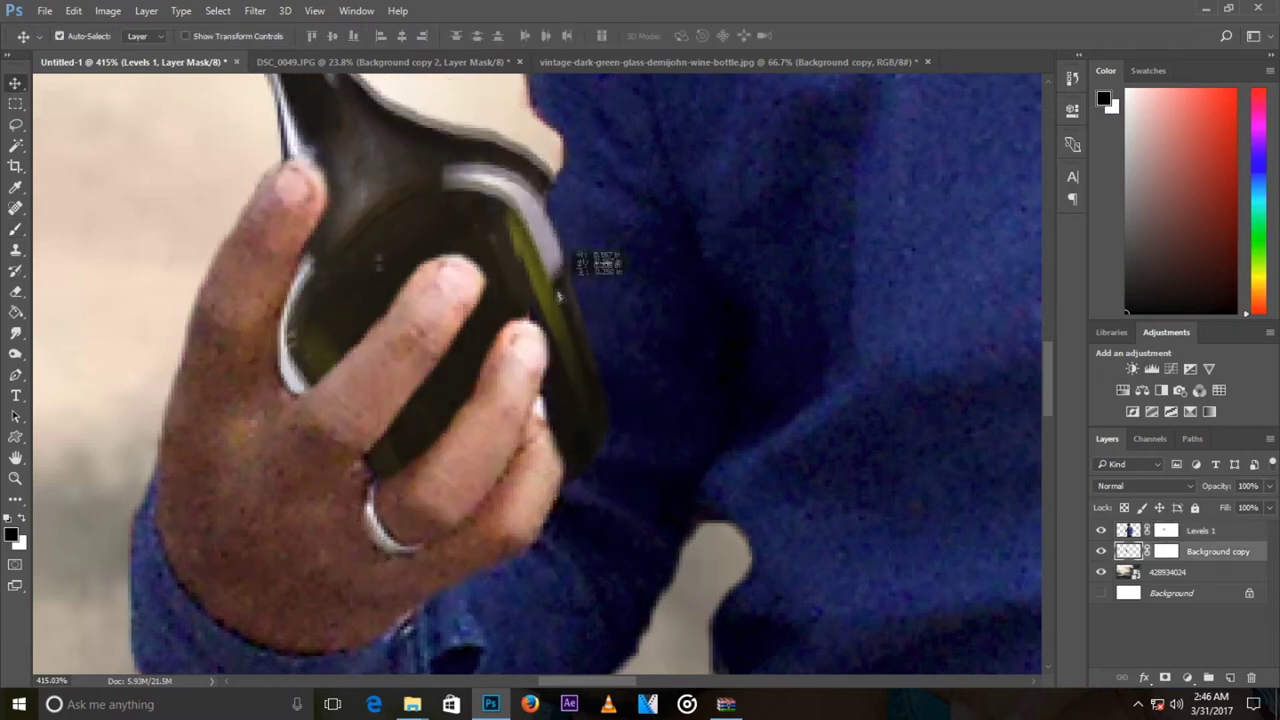
# Step: Widen the bottle slightly to 102.33%
pyautogui.press('x')
pyautogui.scroll(-2, 558, 296)
pyautogui.scroll(-2, 558, 296)
pyautogui.hotkey('ctrl', 't')
pyautogui.moveTo(582, 294); pyautogui.dragTo(597, 294)
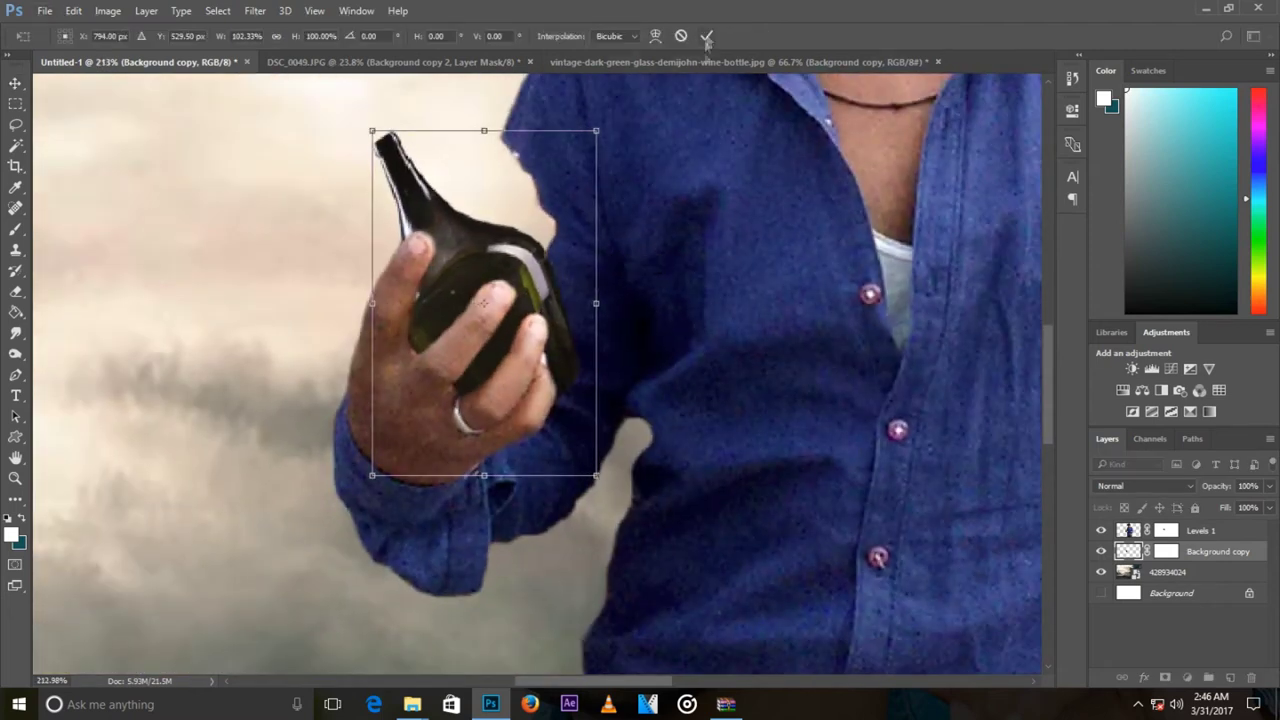
pyautogui.click(706, 36)
# Step: Paint the Levels 1 mask around the bottle's outline, restoring the fingertip and finger edge
pyautogui.keyDown('ctrl'); pyautogui.click(1128, 551); pyautogui.keyUp('ctrl')
pyautogui.click(1166, 530)
pyautogui.scroll(2, 389, 465)
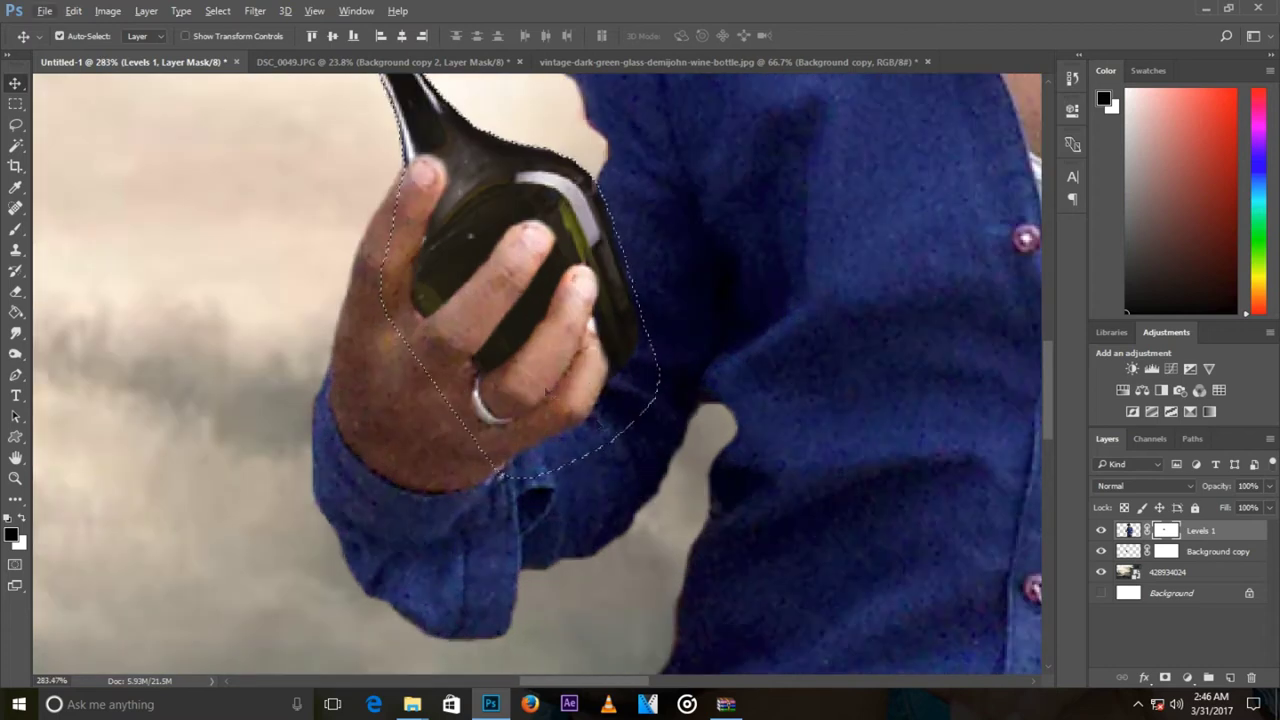
pyautogui.press('b')
pyautogui.moveTo(640, 340); pyautogui.dragTo(531, 509)
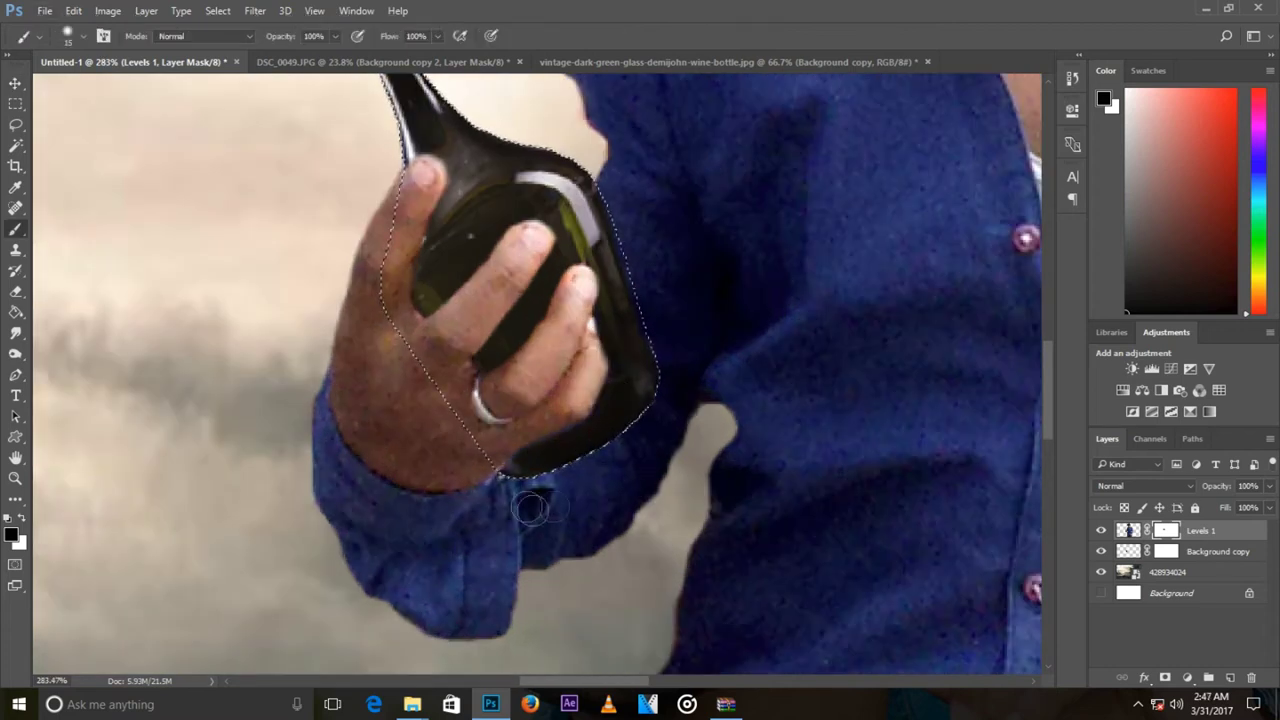
pyautogui.scroll(2, 531, 509)
pyautogui.scroll(1, 531, 509)
pyautogui.moveTo(543, 449)
pyautogui.mouseDown()
pyautogui.moveTo(566, 490)
pyautogui.moveTo(665, 292)
pyautogui.moveTo(674, 400)
pyautogui.moveTo(710, 440)
pyautogui.mouseUp()
pyautogui.press('[')
pyautogui.press('[')
pyautogui.click(640, 328)
pyautogui.press('x')
pyautogui.moveTo(640, 328); pyautogui.dragTo(650, 345)
pyautogui.moveTo(610, 432); pyautogui.dragTo(545, 465)
pyautogui.press('x')
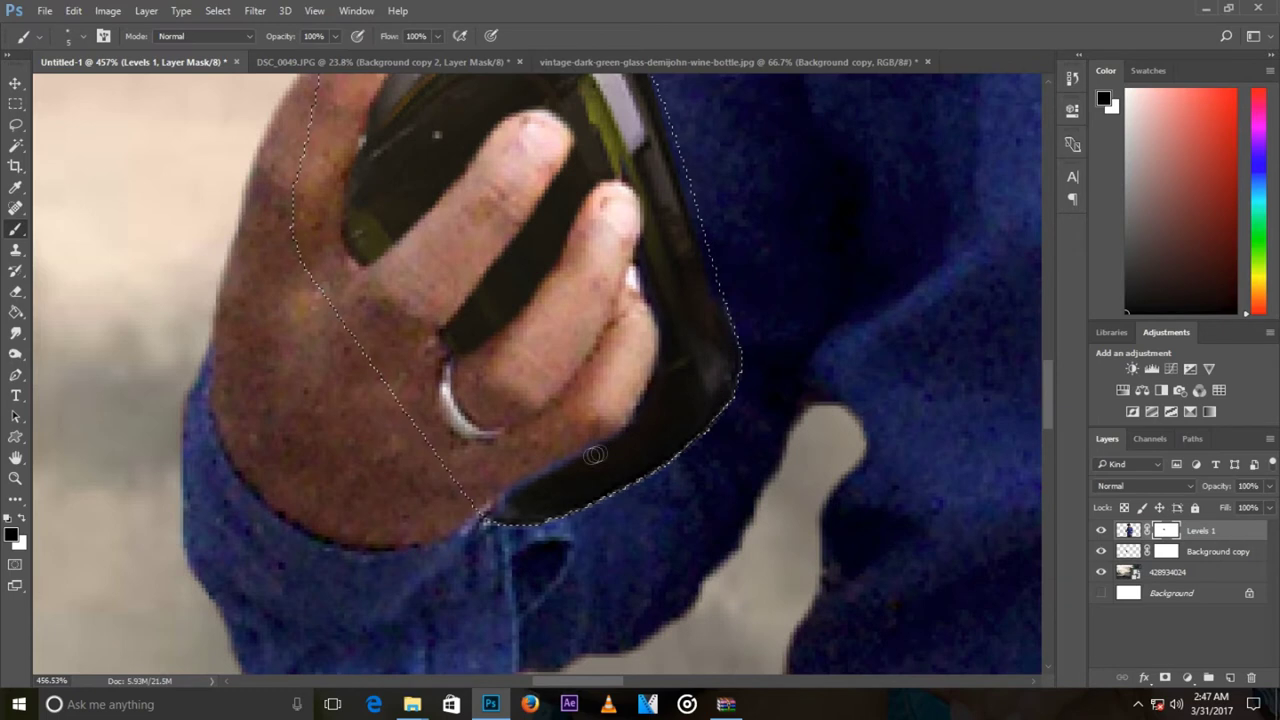
# Step: Dodge the bottle to brighten it, toggling its visibility to compare
pyautogui.scroll(-1, 619, 398)
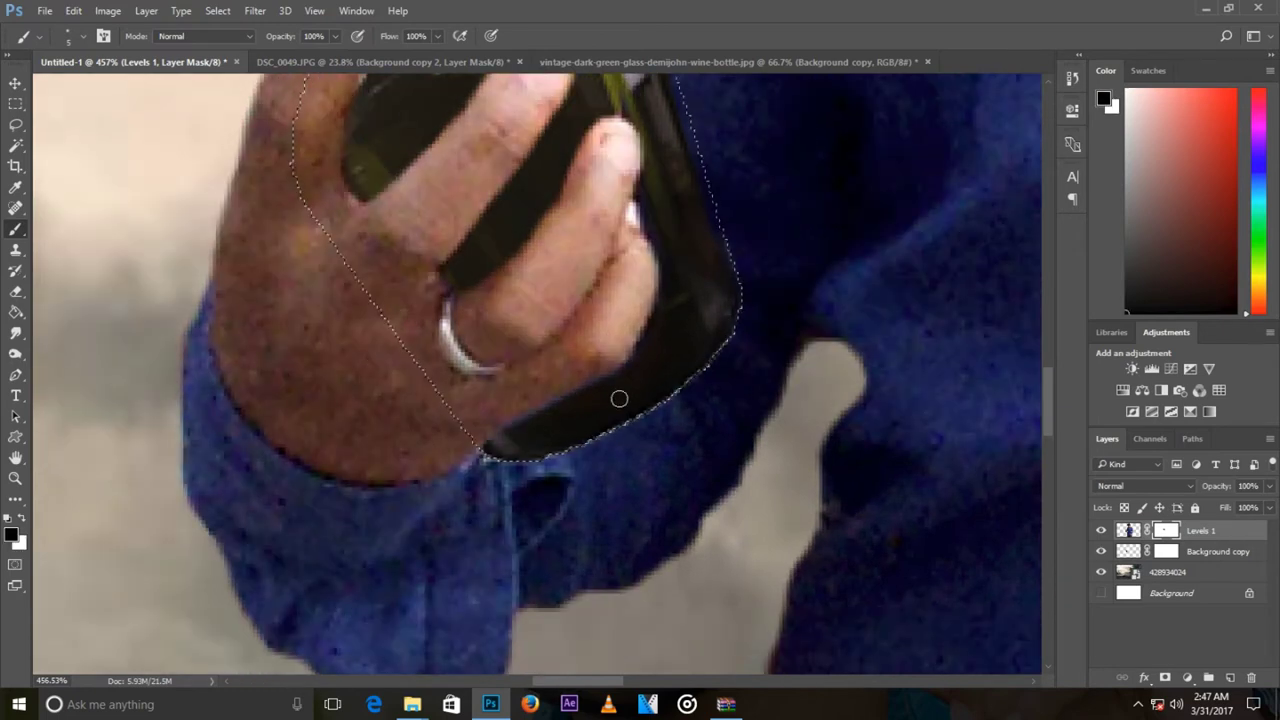
pyautogui.scroll(-5, 619, 398)
pyautogui.scroll(4, 320, 320)
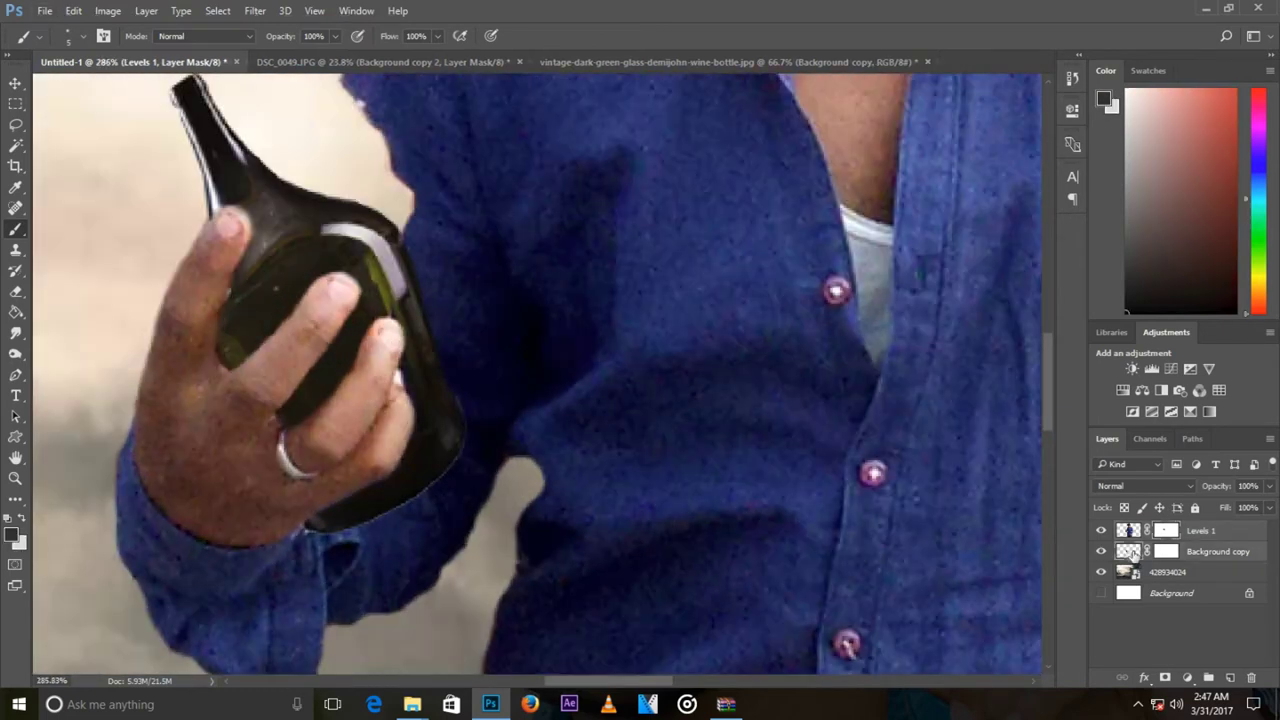
pyautogui.click(1133, 553)
pyautogui.press('o')
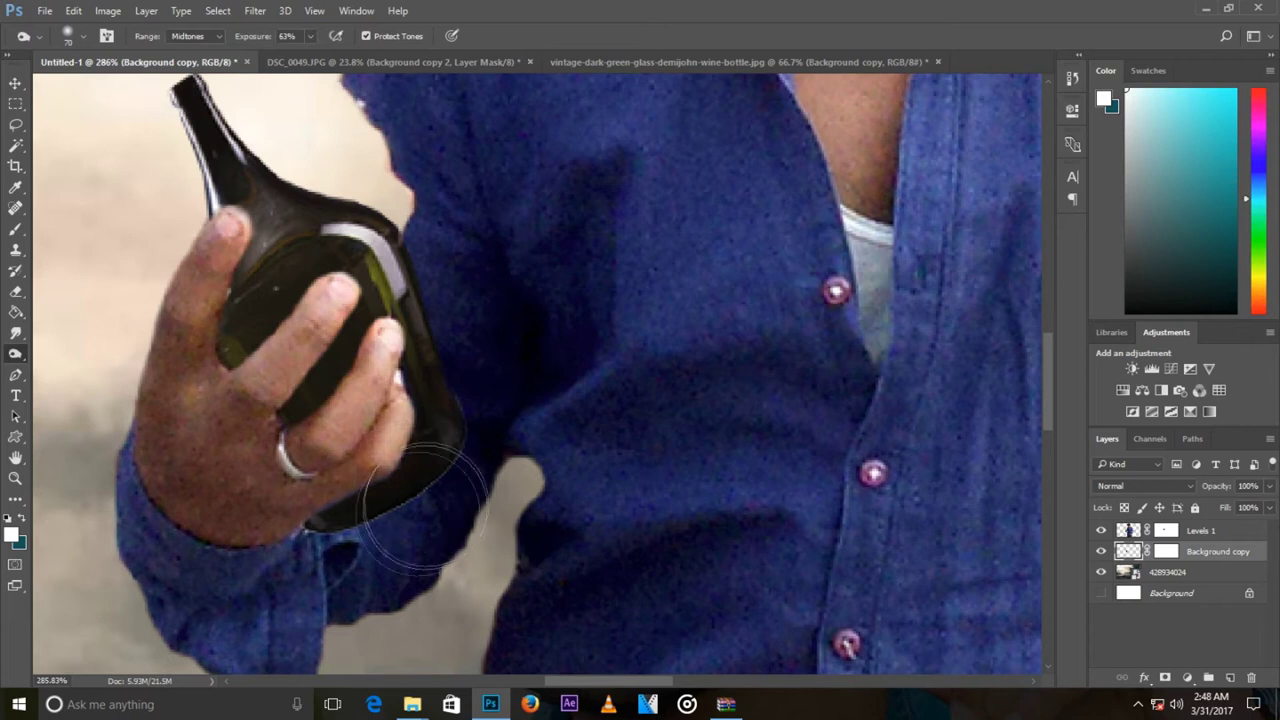
pyautogui.scroll(3, 427, 508)
pyautogui.press('[')
pyautogui.press('[')
pyautogui.press('[')
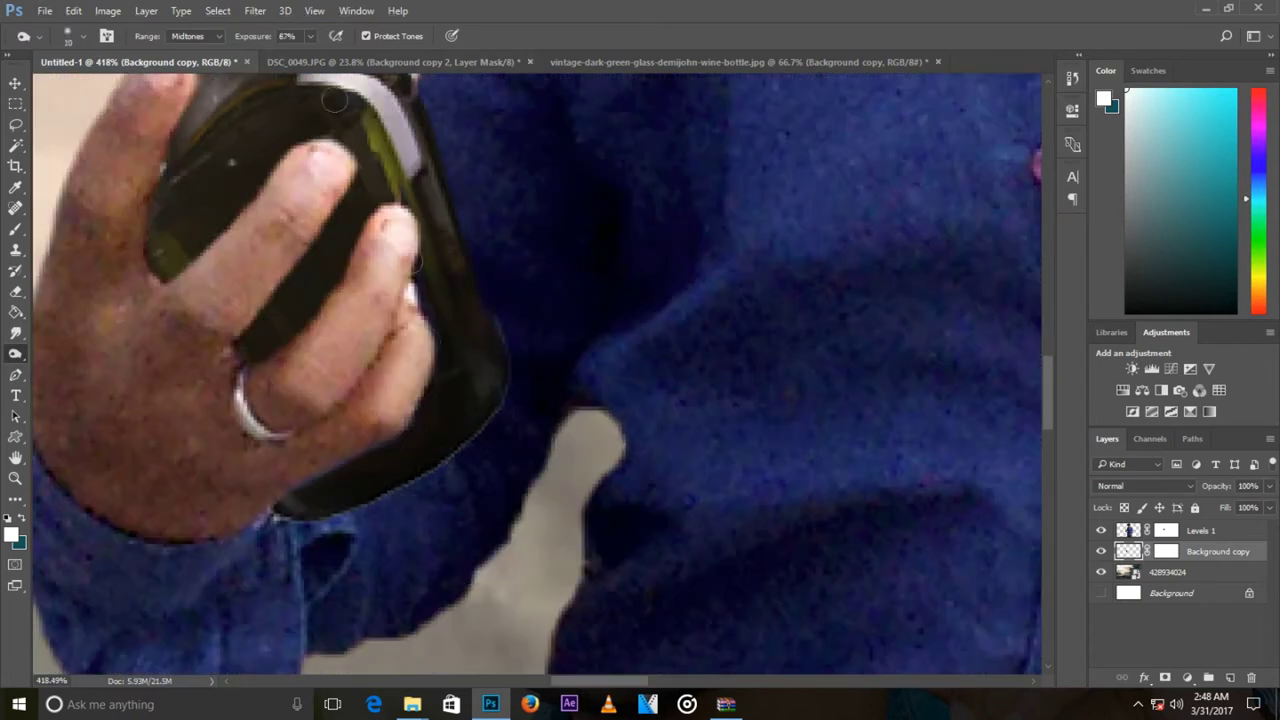
pyautogui.click(1101, 551)
pyautogui.click(1101, 551)
pyautogui.click(1166, 530)
pyautogui.press('b')
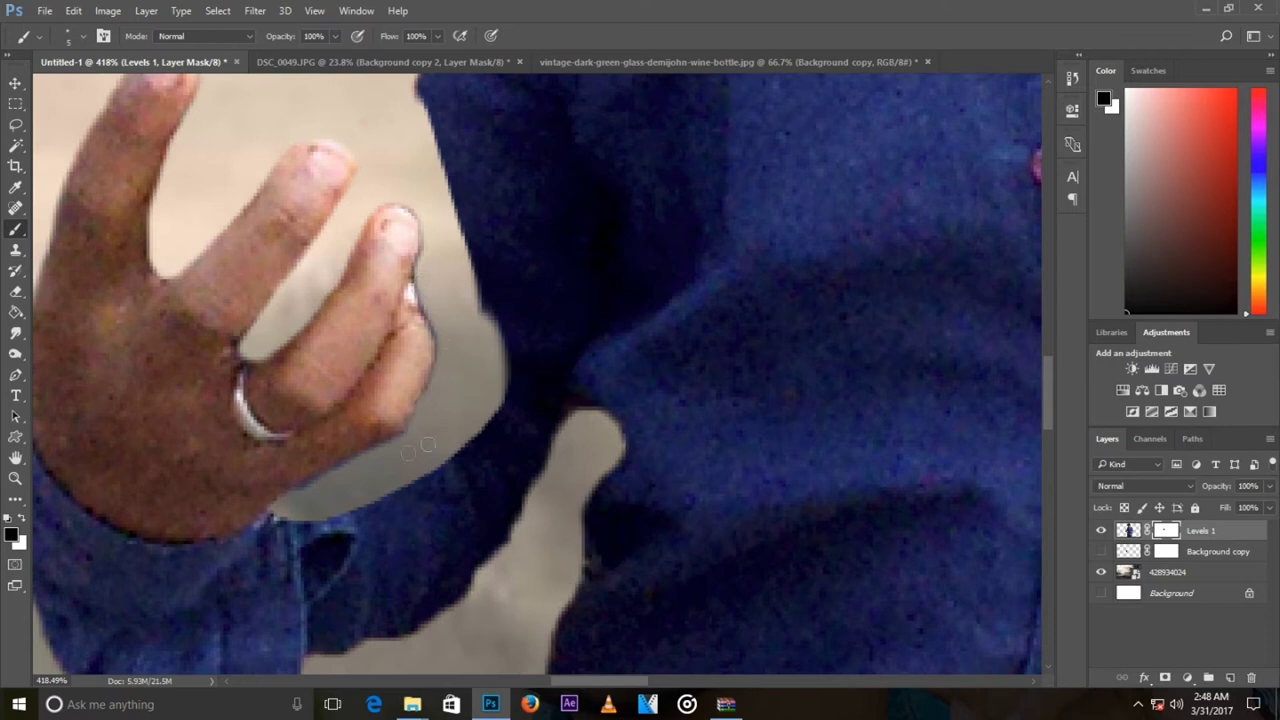
pyautogui.click(1101, 551)
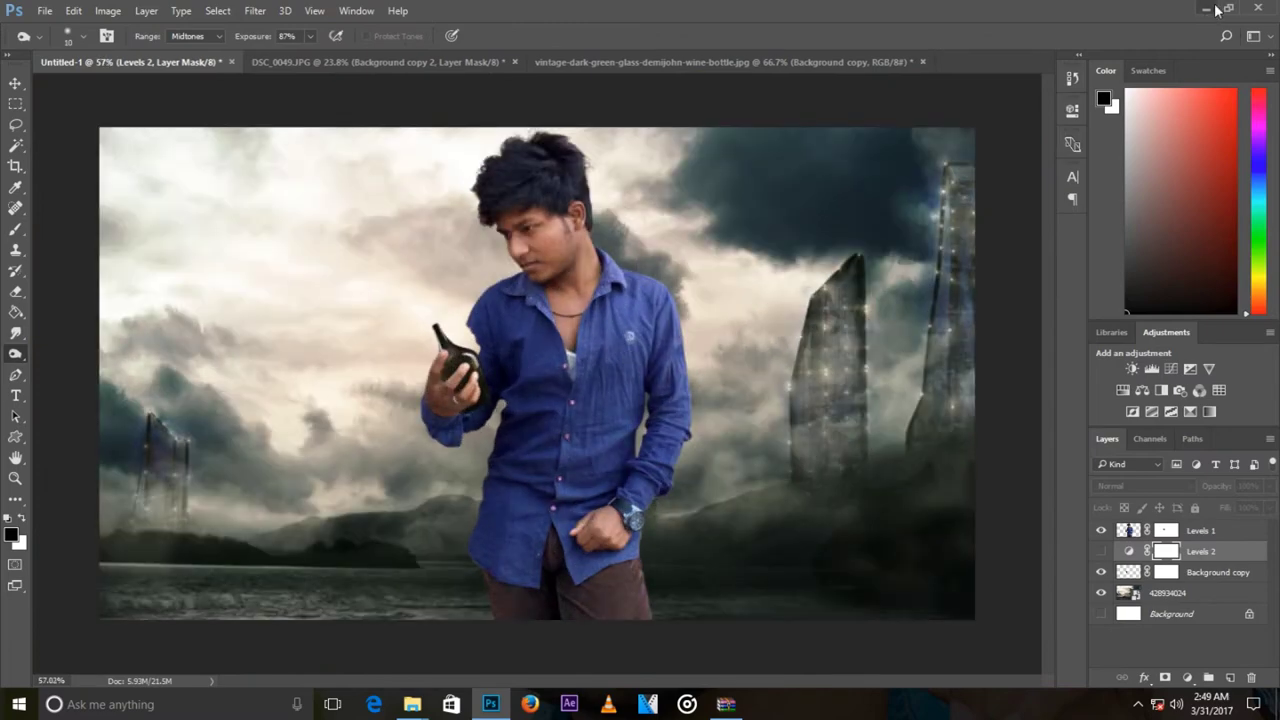
# Step: Bring the snakes-skin image from the camera folder into Photoshop
pyautogui.click(1215, 8)
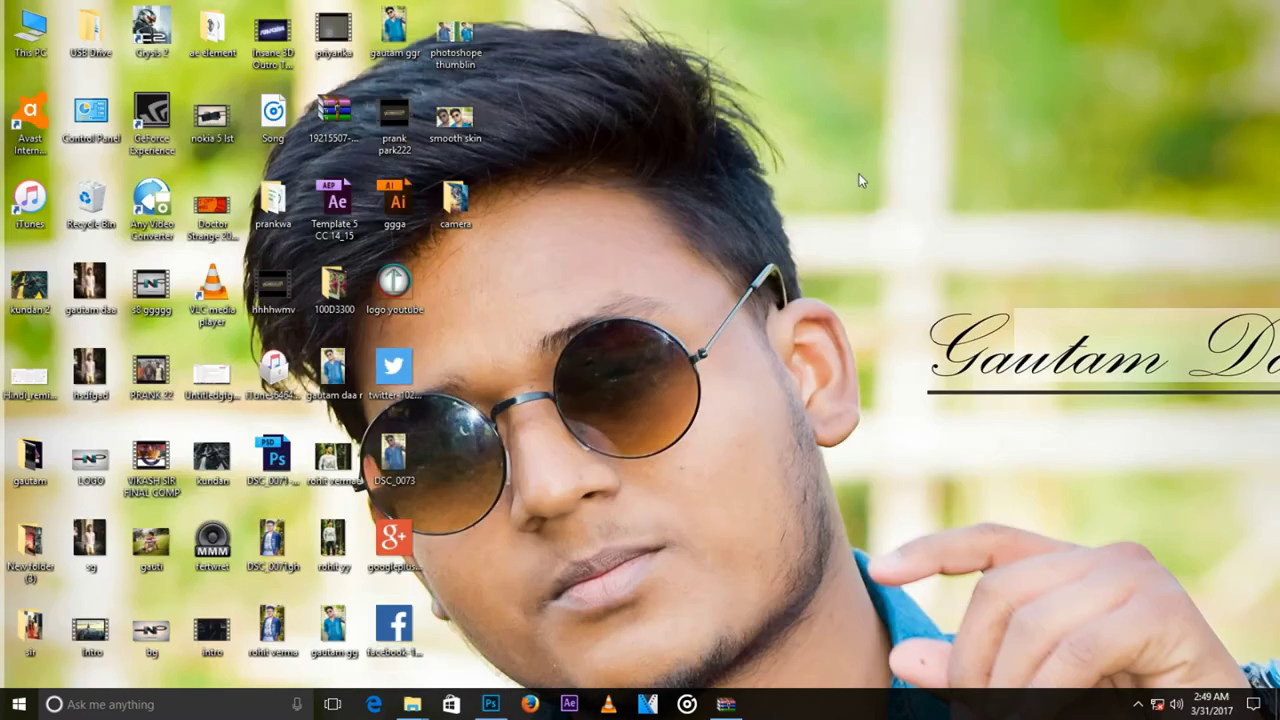
pyautogui.doubleClick(455, 200)
pyautogui.click(1175, 310)
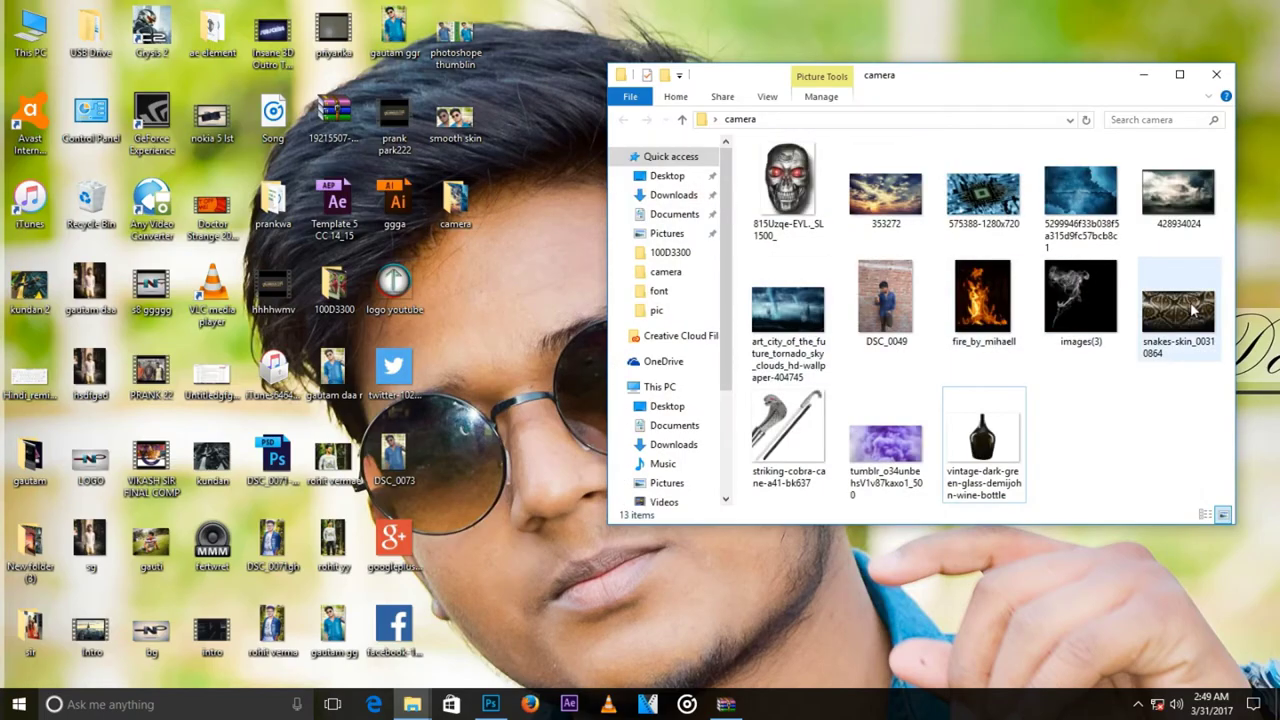
pyautogui.moveTo(1165, 338); pyautogui.dragTo(978, 56)
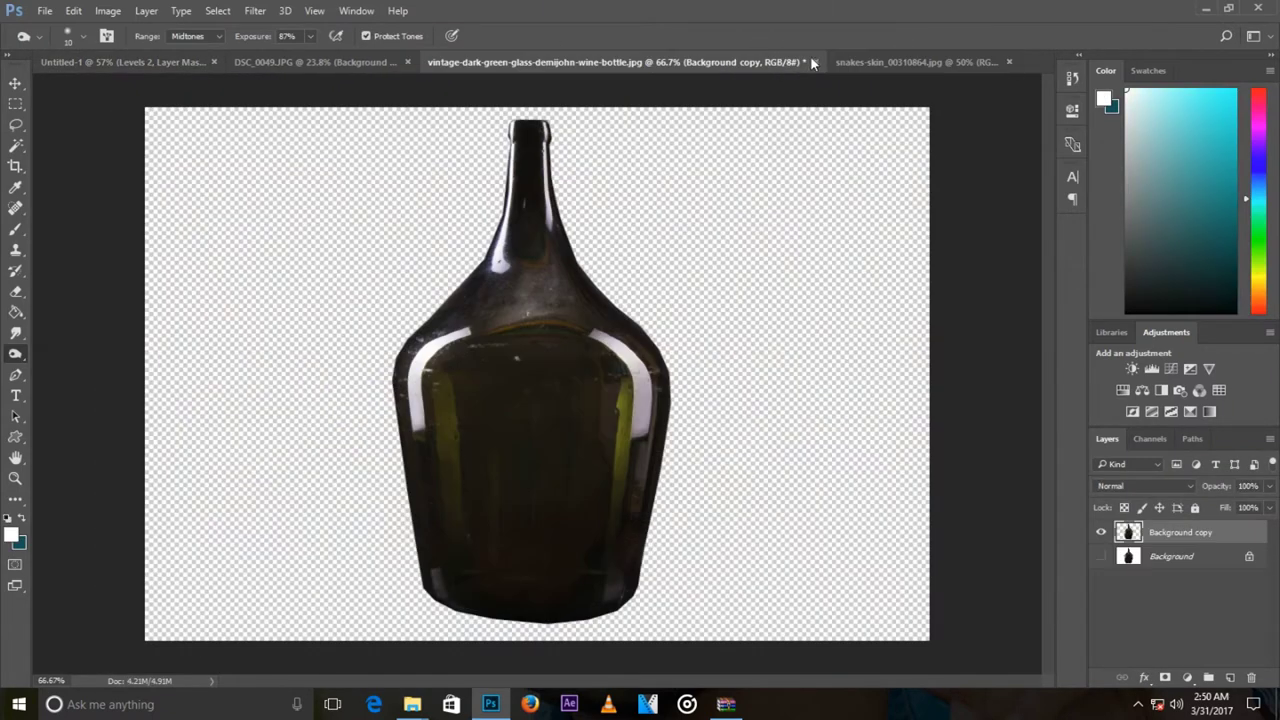
# Step: Close the bottle document and duplicate the snake-skin background layer
pyautogui.click(725, 62)
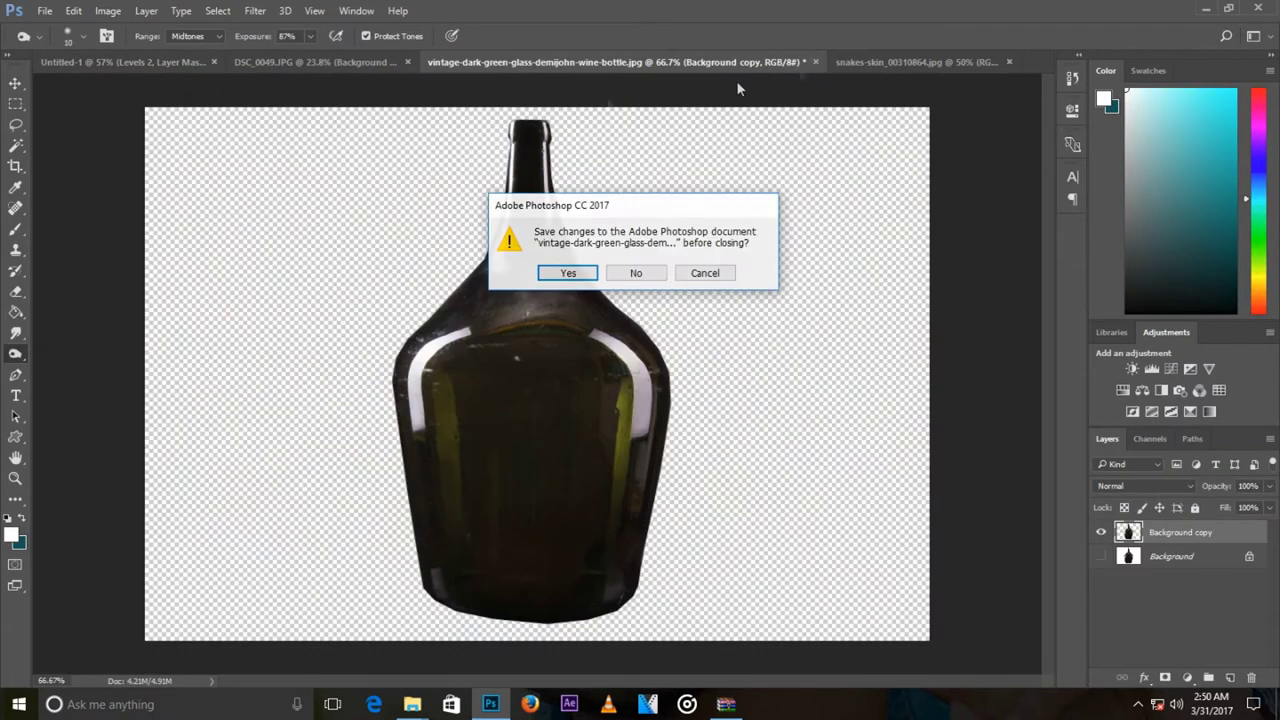
pyautogui.click(631, 270)
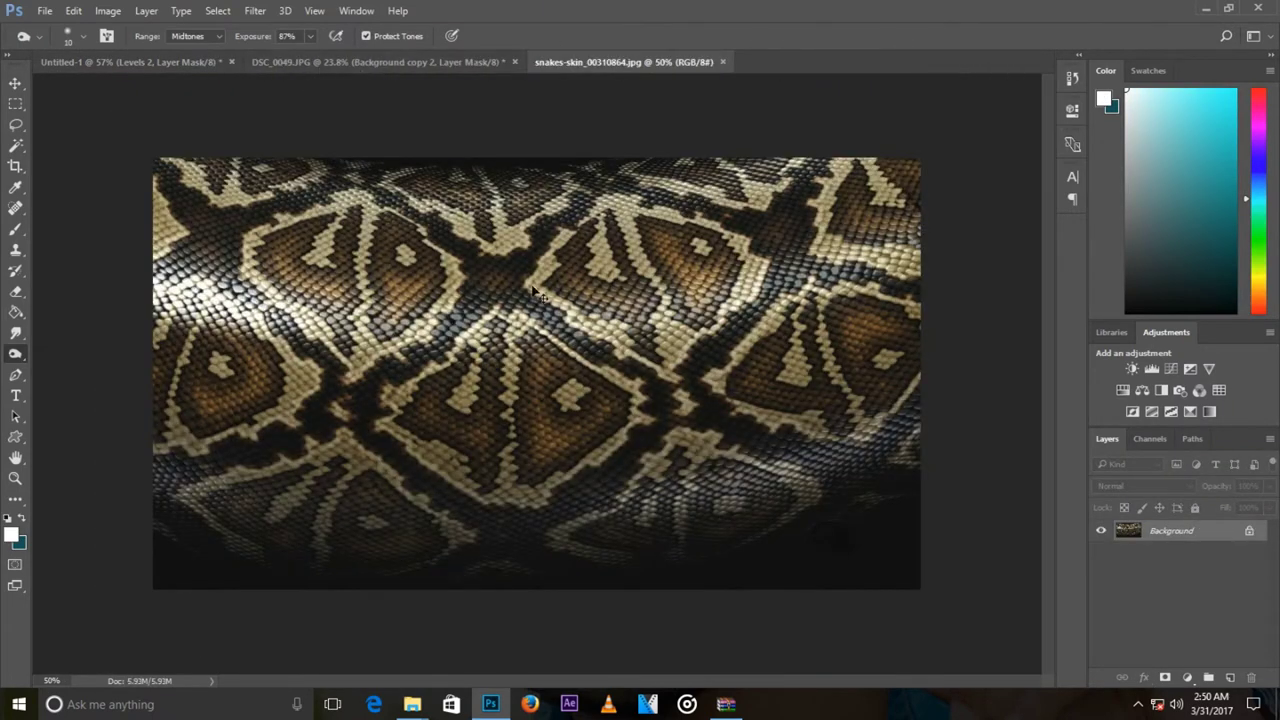
pyautogui.hotkey('ctrl', 'j')
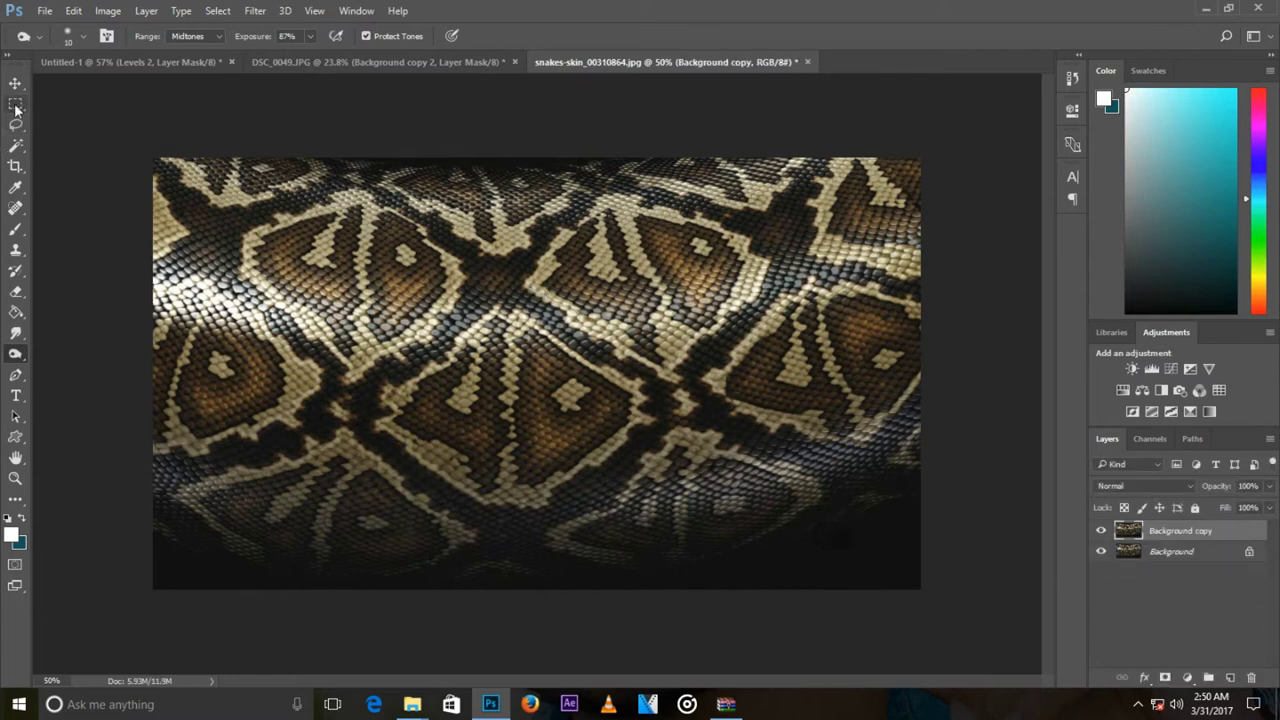
# Step: Select the whole snake-skin image and drag it into Untitled-1
pyautogui.press('m')
pyautogui.moveTo(150, 148); pyautogui.dragTo(990, 588)
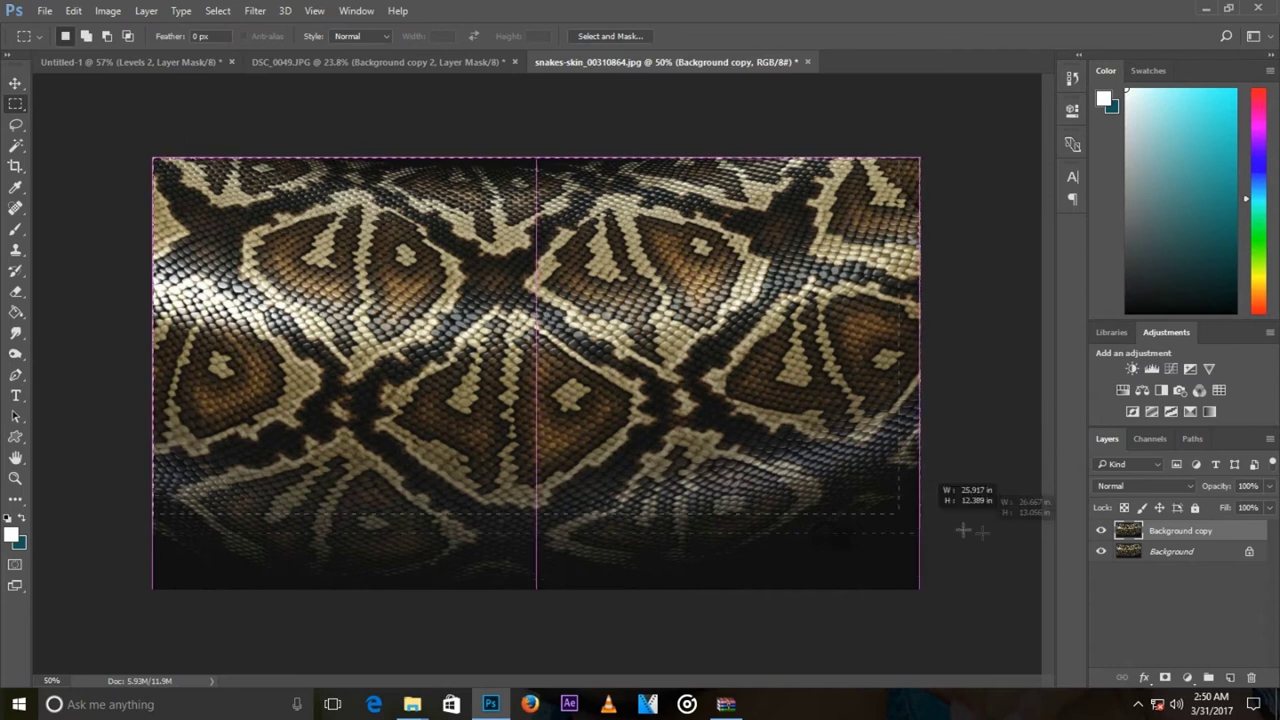
pyautogui.press('v')
pyautogui.moveTo(200, 200)
pyautogui.mouseDown()
pyautogui.moveTo(180, 68)
pyautogui.moveTo(345, 262)
pyautogui.mouseUp()
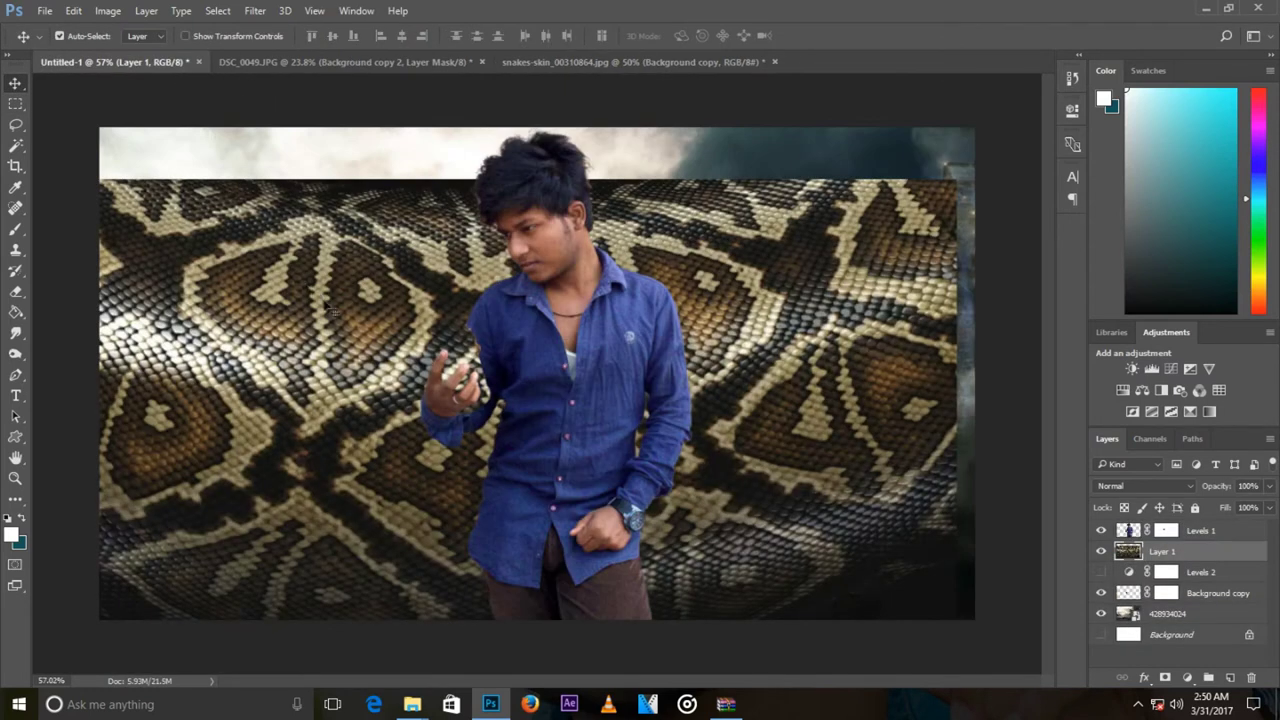
# Step: Shrink and rotate the snake skin onto the man's hand and stack it above Levels 1
pyautogui.moveTo(855, 187)
pyautogui.mouseDown()
pyautogui.moveTo(279, 512)
pyautogui.moveTo(262, 398)
pyautogui.mouseUp()
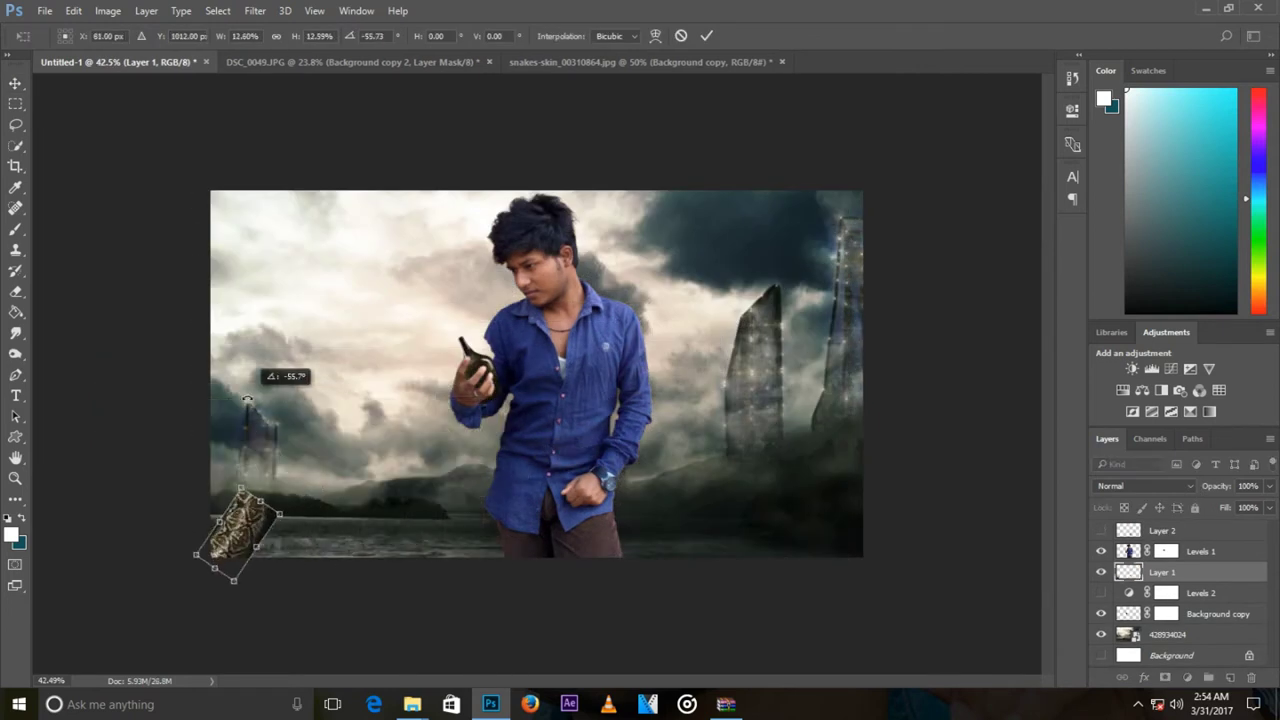
pyautogui.moveTo(246, 509); pyautogui.dragTo(590, 487)
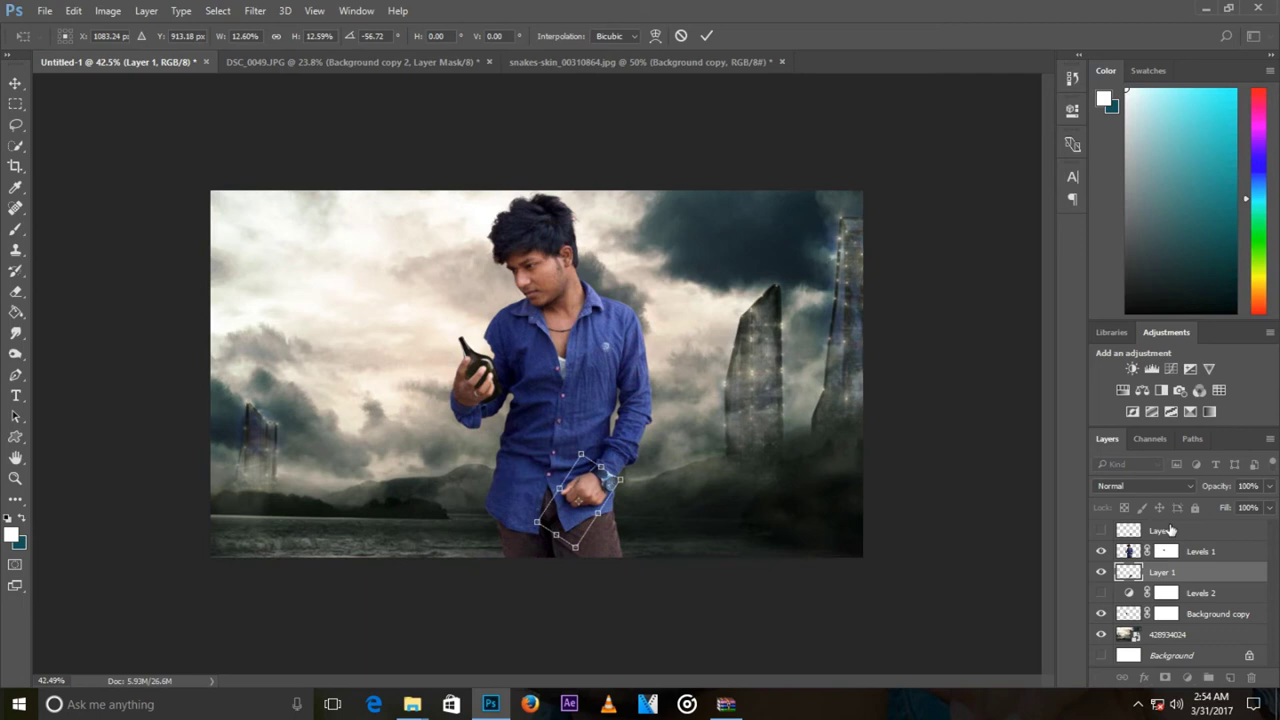
pyautogui.click(707, 37)
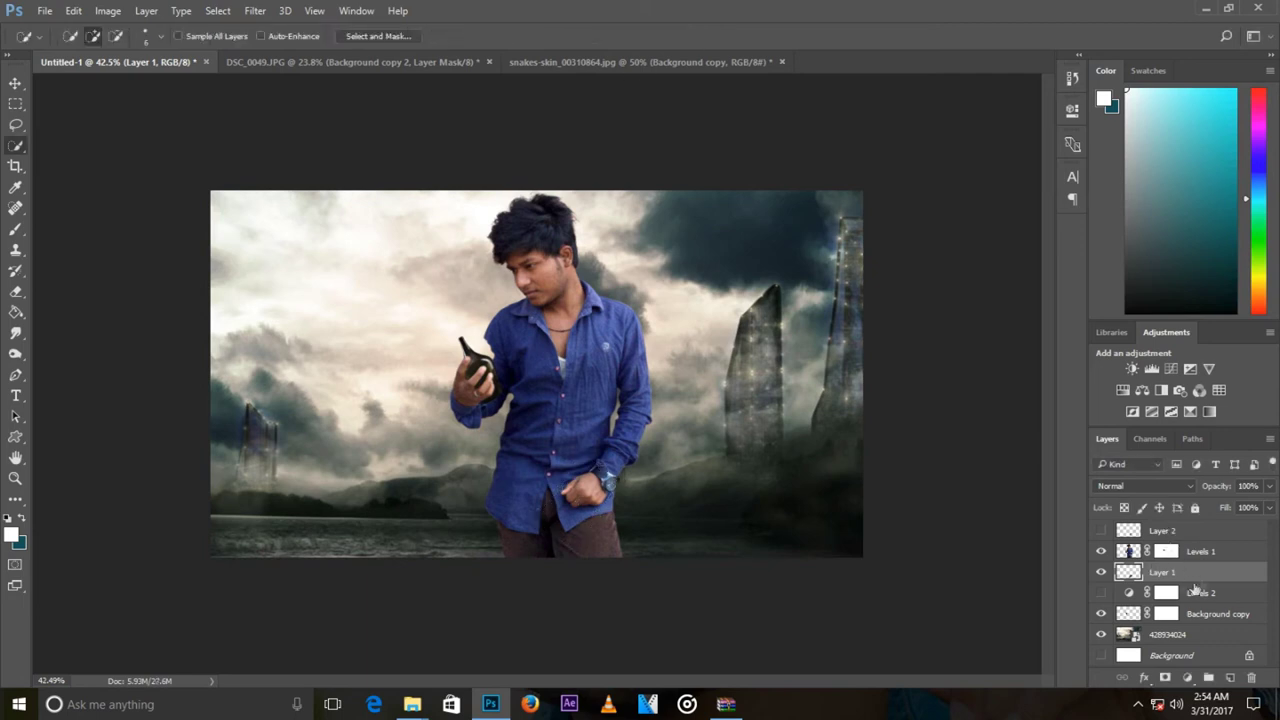
pyautogui.moveTo(1160, 572); pyautogui.dragTo(1160, 545)
pyautogui.press('w')
pyautogui.scroll(5, 551, 429)
pyautogui.scroll(-3, 540, 370)
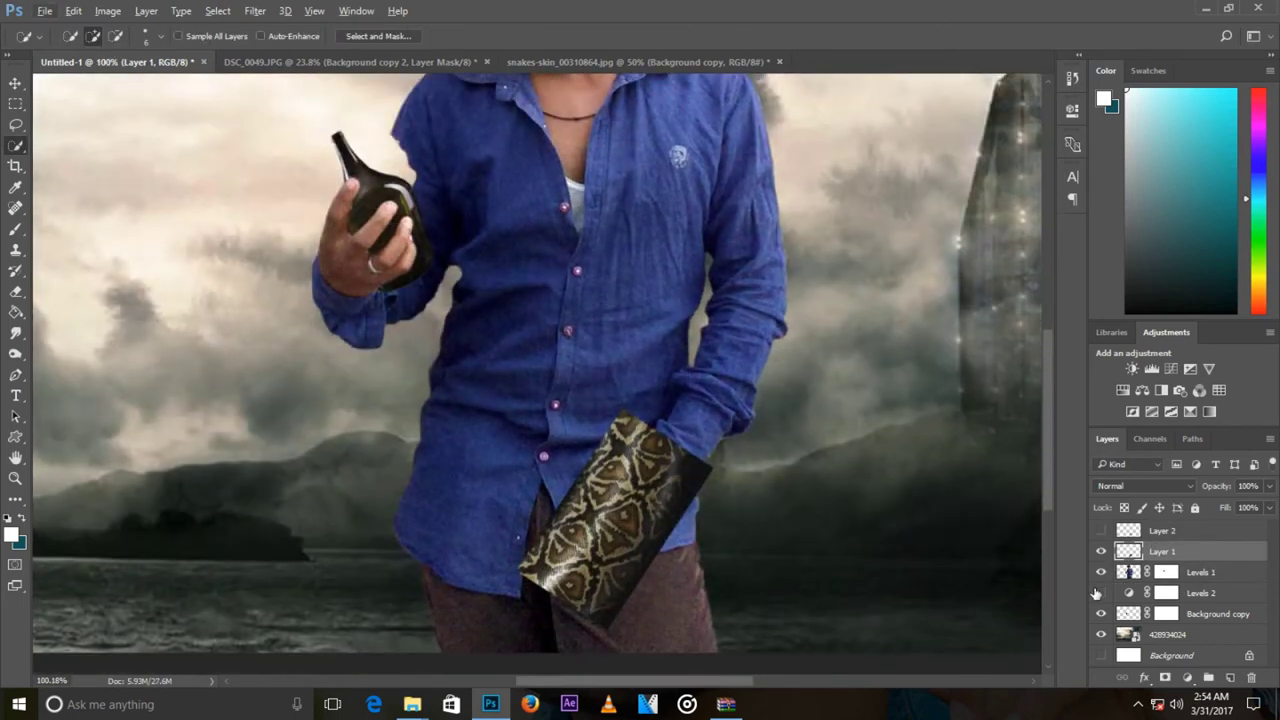
# Step: Refine the snake skin to about 80% size, rotated 13° clockwise over the hand
pyautogui.hotkey('ctrl', 't')
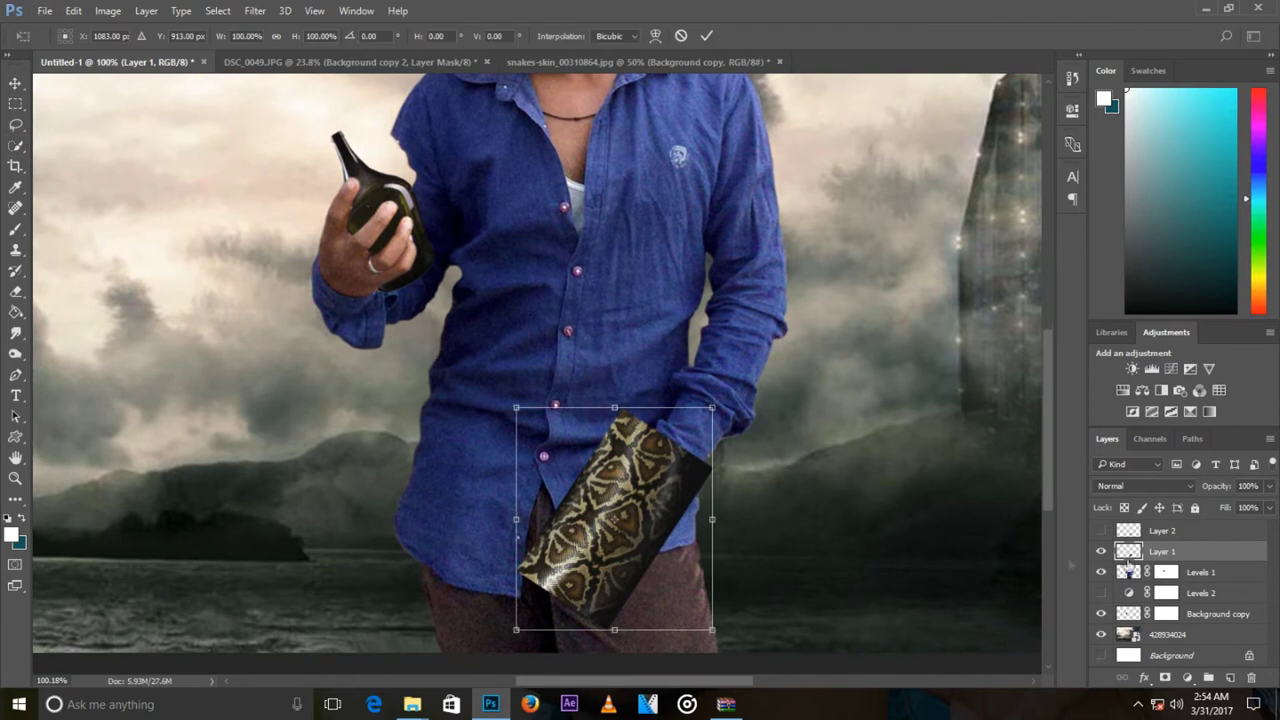
pyautogui.moveTo(711, 408); pyautogui.dragTo(666, 457)
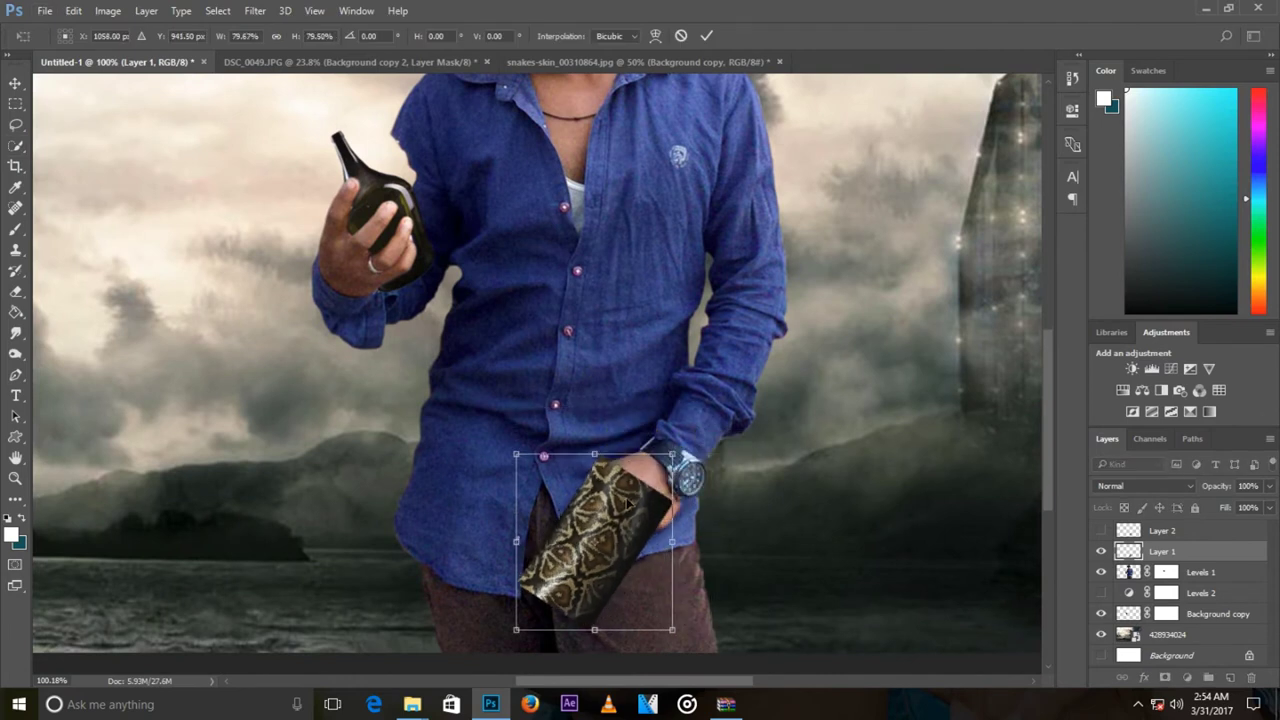
pyautogui.moveTo(626, 503); pyautogui.dragTo(652, 475)
pyautogui.moveTo(745, 400); pyautogui.dragTo(733, 434)
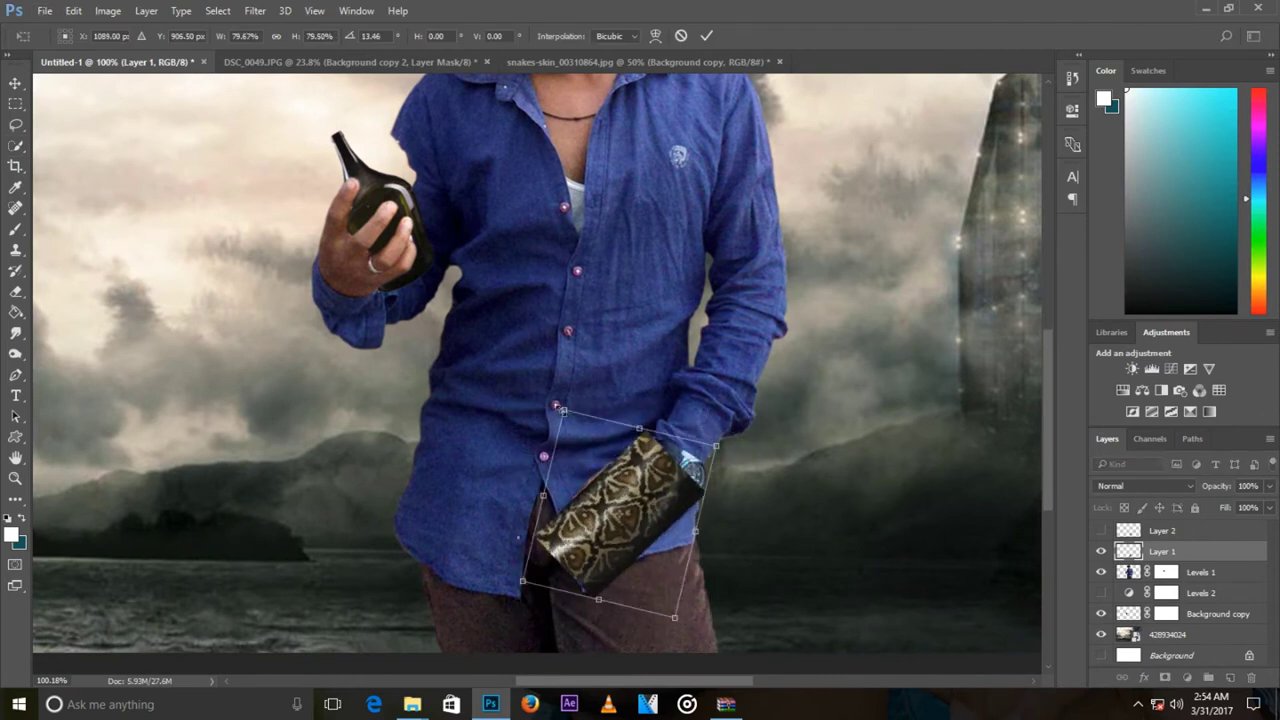
pyautogui.moveTo(563, 410); pyautogui.dragTo(557, 404)
pyautogui.click(704, 38)
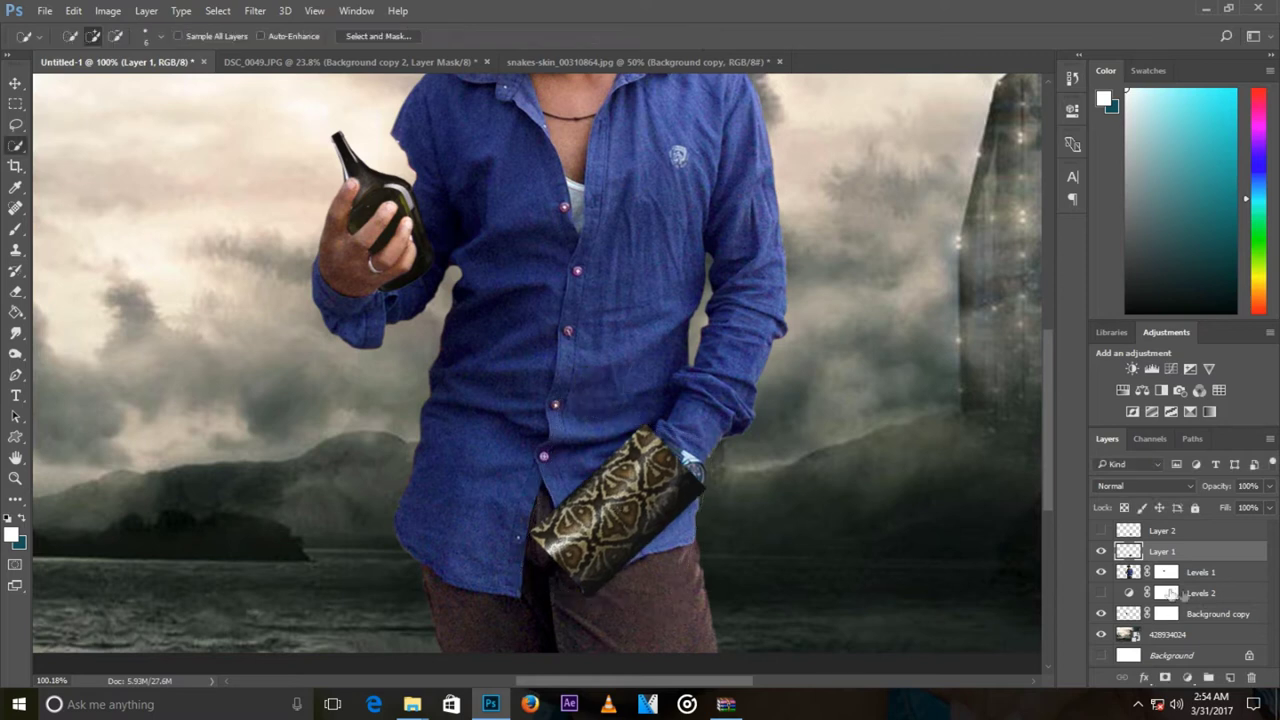
# Step: Quick-select the man's fist up to the watch and reactivate the snake-skin layer
pyautogui.click(1101, 551)
pyautogui.press('w')
pyautogui.click(1165, 573)
pyautogui.scroll(3, 752, 522)
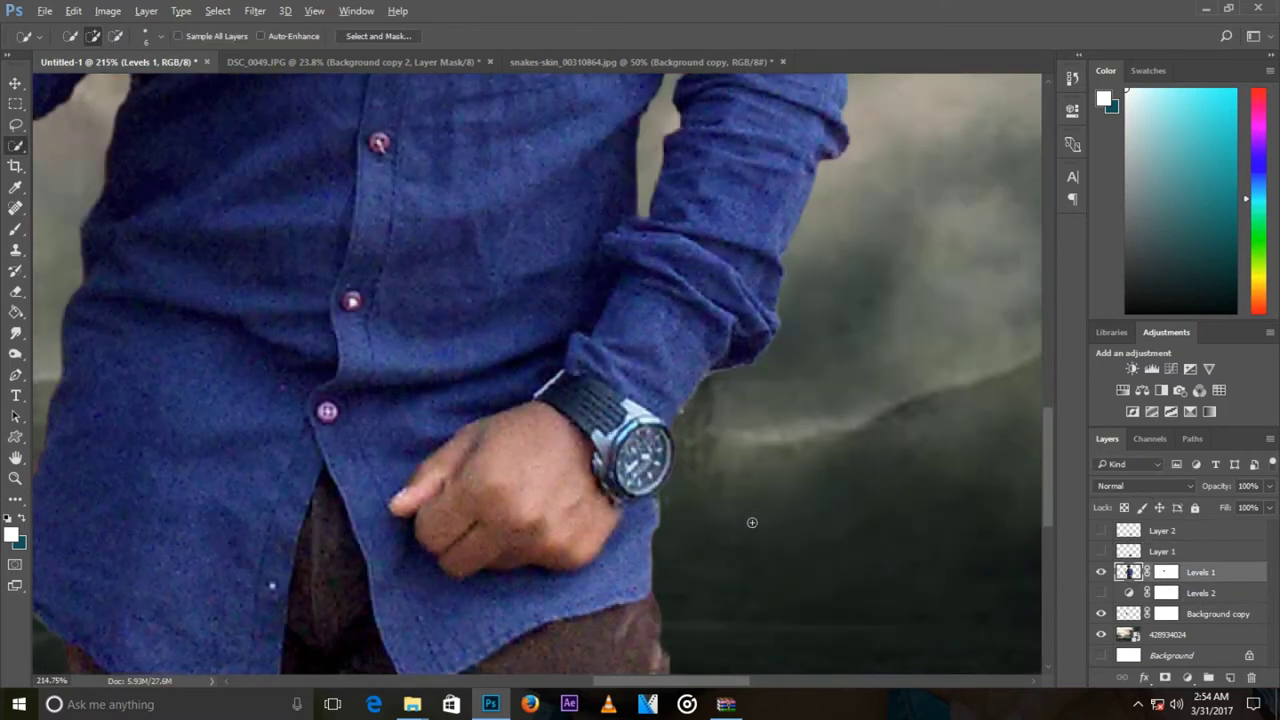
pyautogui.moveTo(565, 456); pyautogui.dragTo(570, 436)
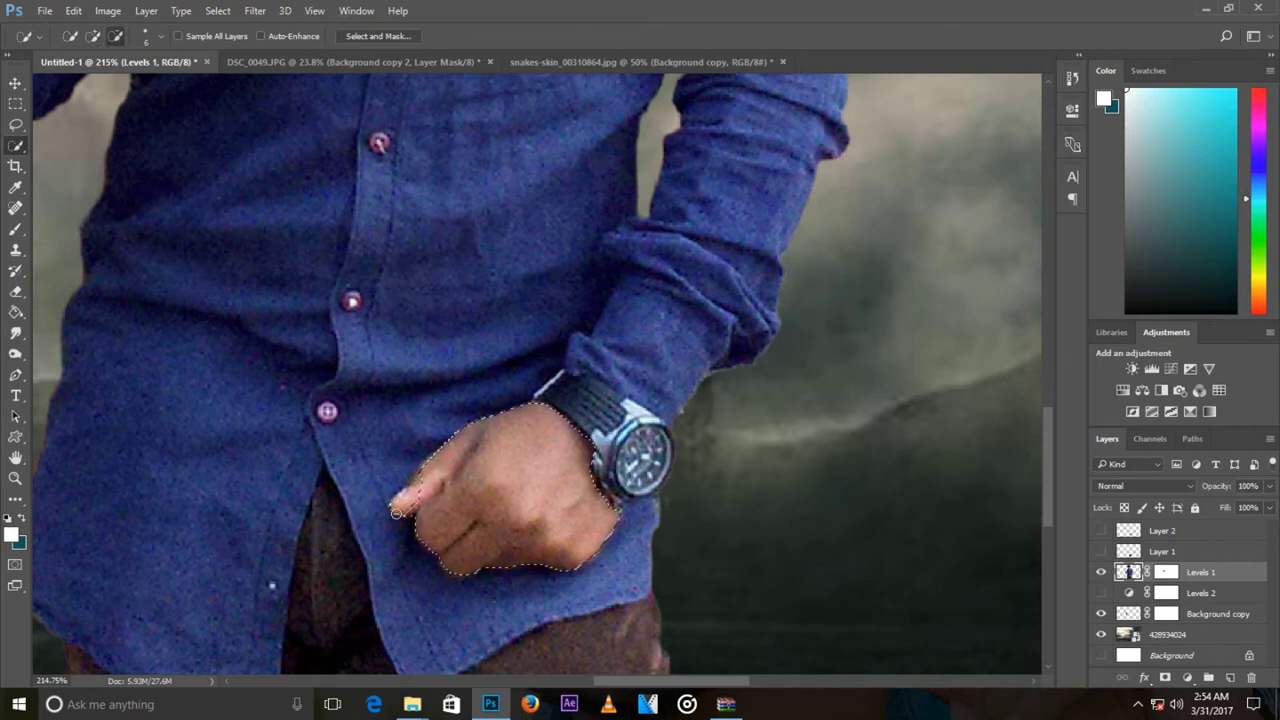
pyautogui.moveTo(420, 488)
pyautogui.mouseDown()
pyautogui.moveTo(434, 470)
pyautogui.moveTo(440, 480)
pyautogui.mouseUp()
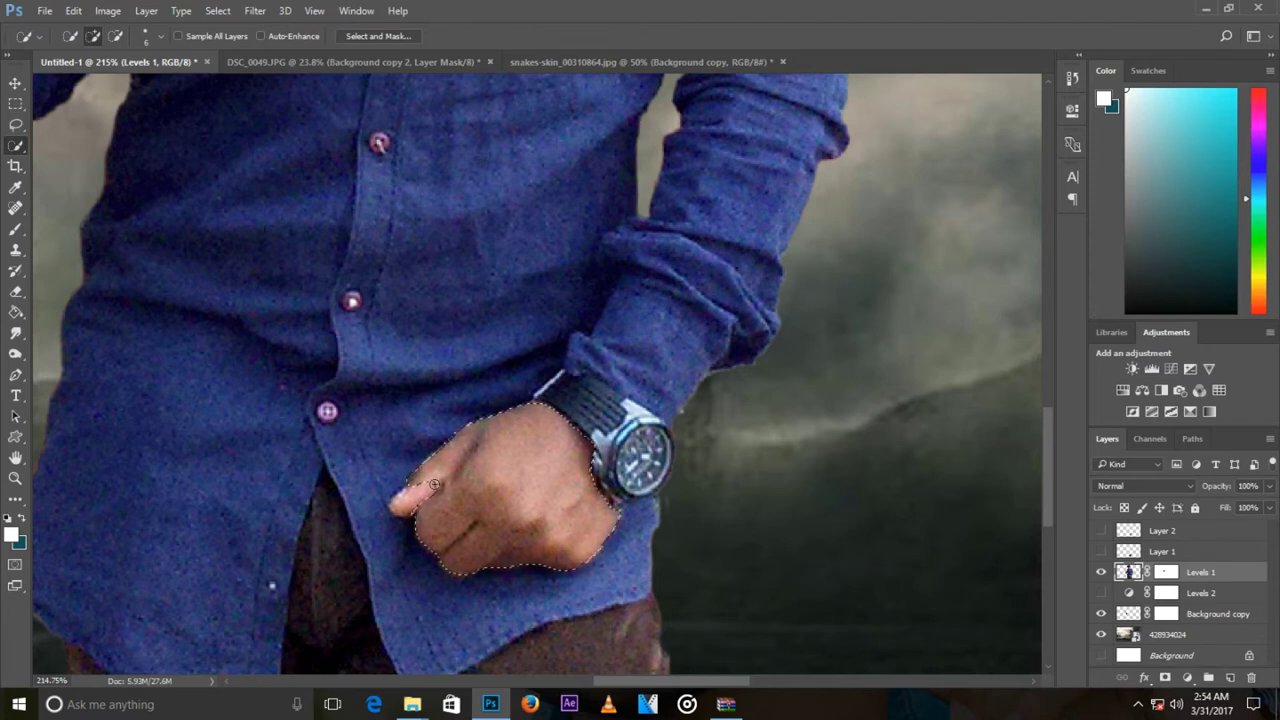
pyautogui.click(1101, 551)
pyautogui.click(1162, 553)
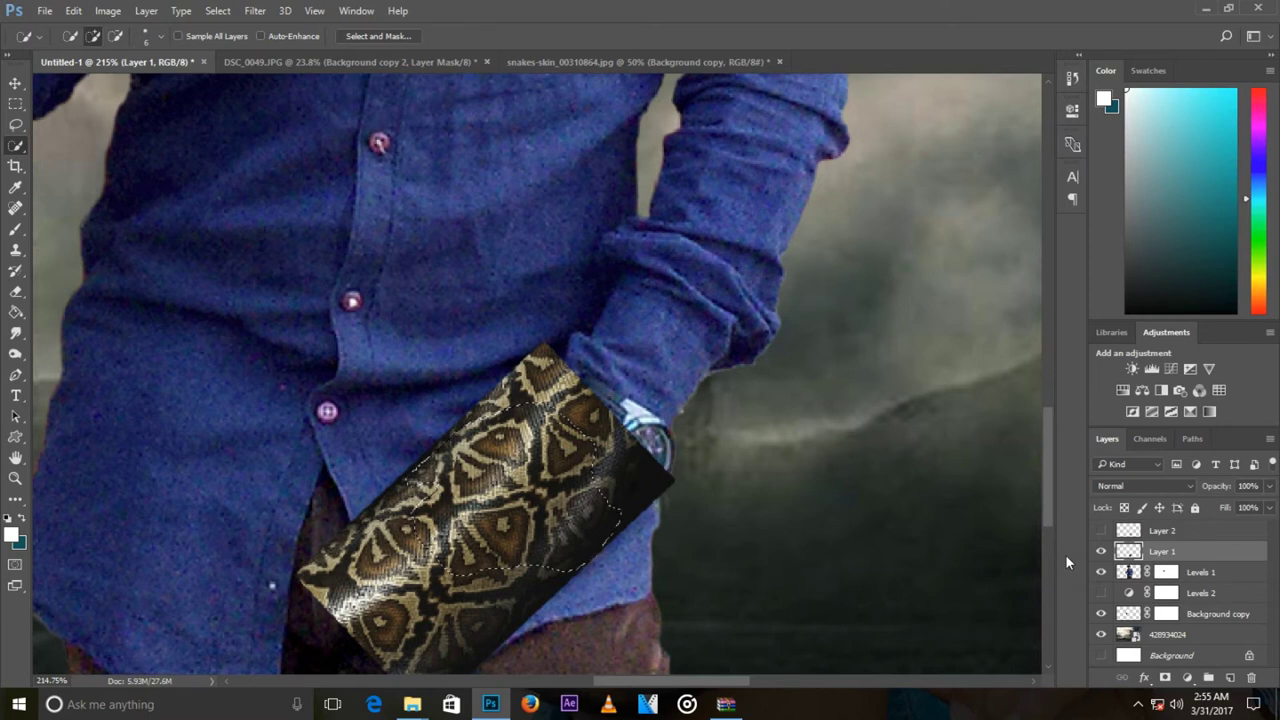
pyautogui.hotkey('ctrl', '0')
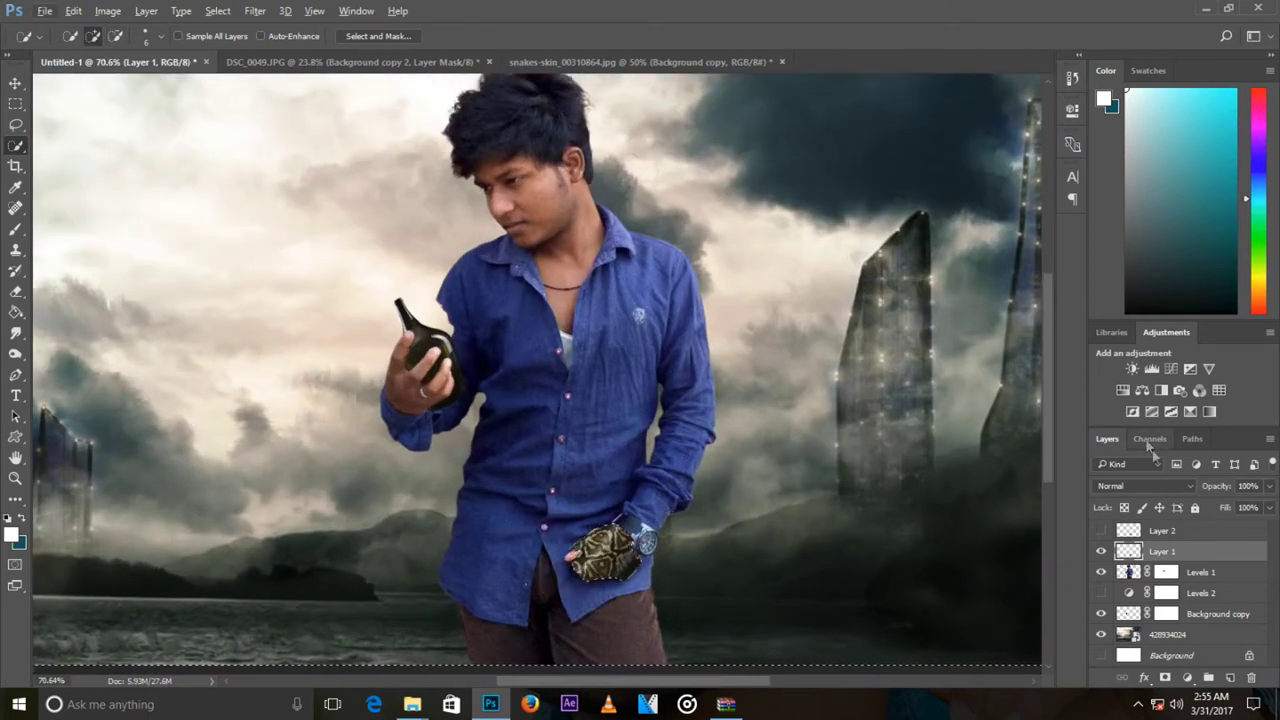
pyautogui.click(1190, 486)
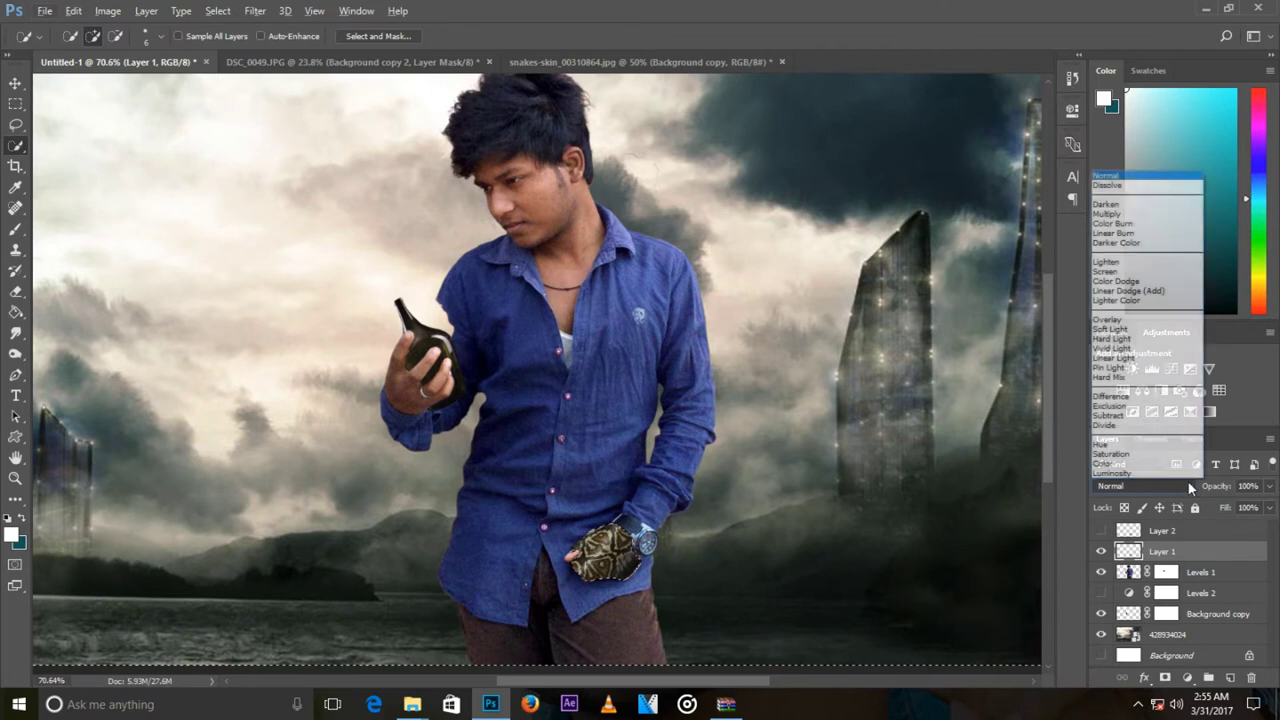
# Step: Set the snake-skin layer to Hard Light and add a layer mask to it
pyautogui.click(1115, 242)
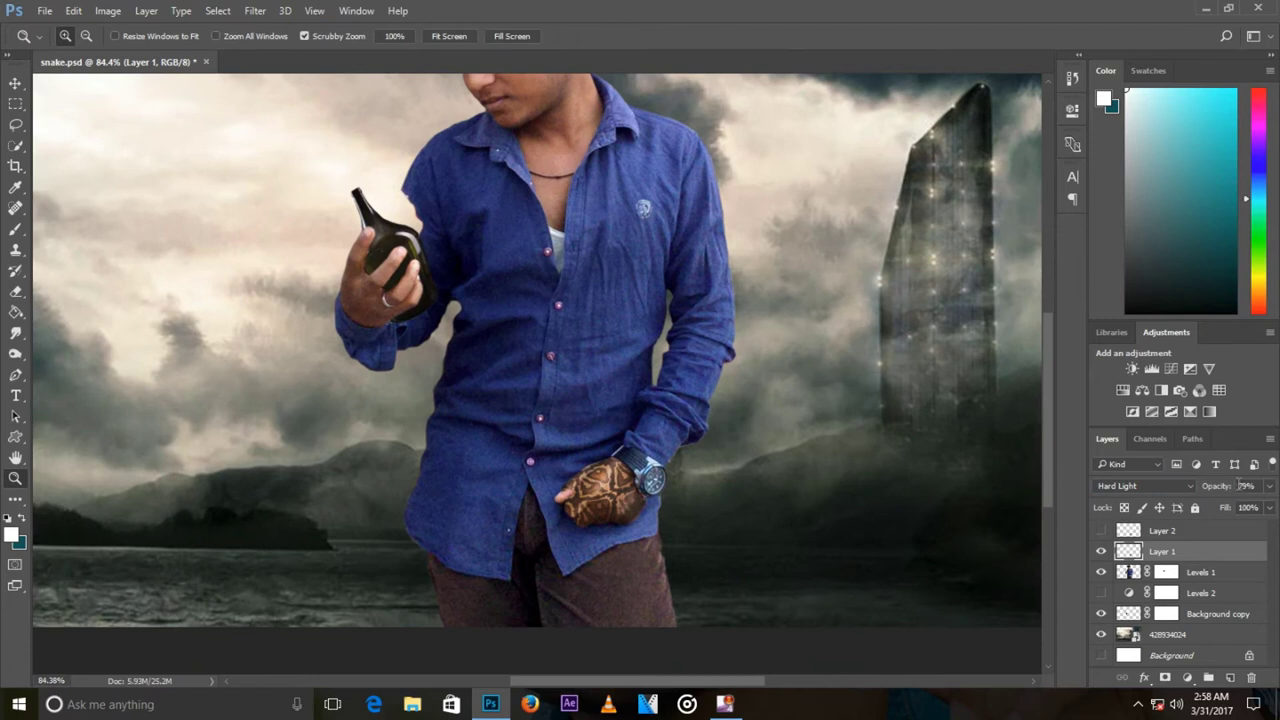
pyautogui.write('100')
pyautogui.press('Return')
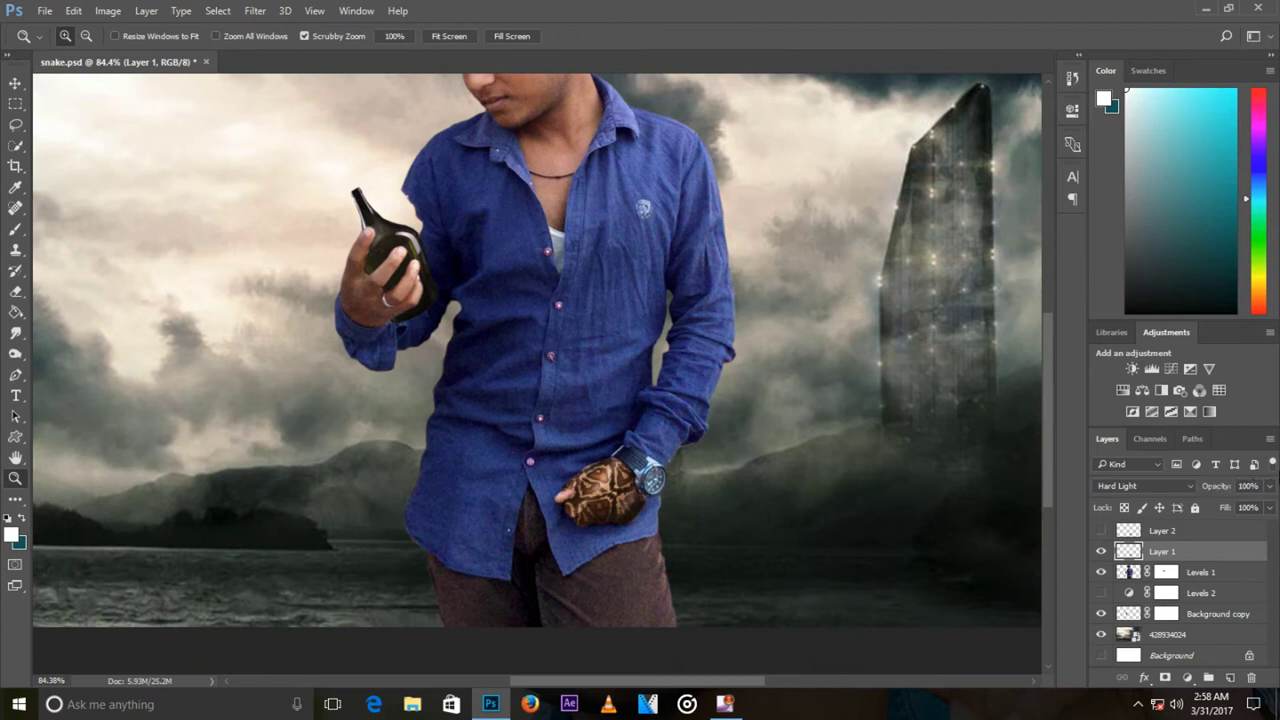
pyautogui.moveTo(625, 518); pyautogui.dragTo(700, 518)
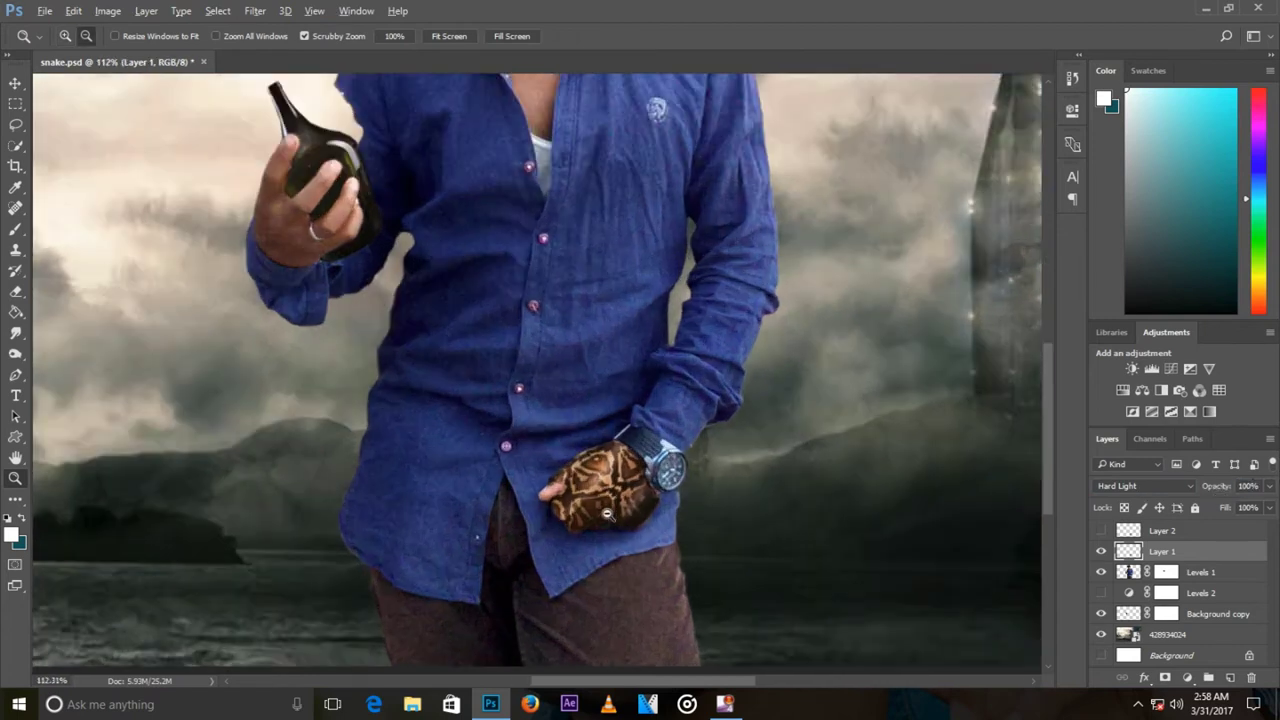
pyautogui.press('b')
pyautogui.click(1166, 678)
# Step: Set the snake-skin opacity to 67% and zoom out to the whole scene
pyautogui.moveTo(1220, 487); pyautogui.dragTo(1130, 508)
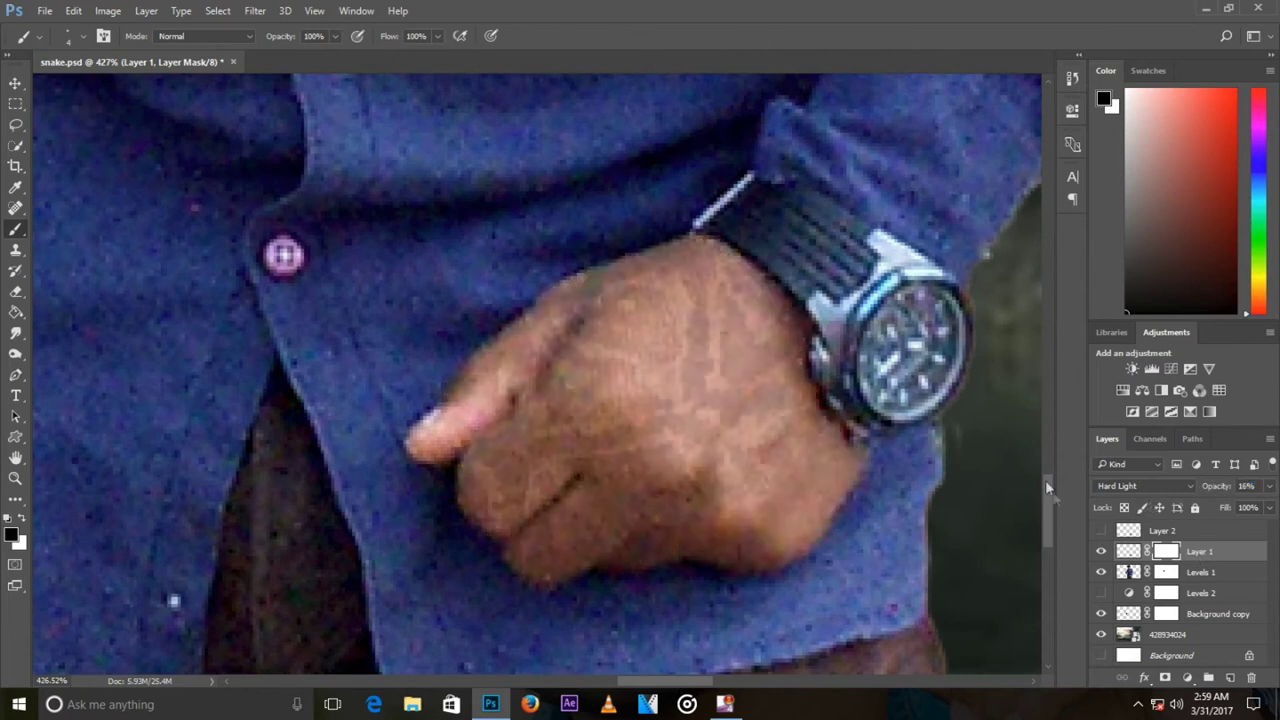
pyautogui.moveTo(1234, 487); pyautogui.dragTo(1224, 502)
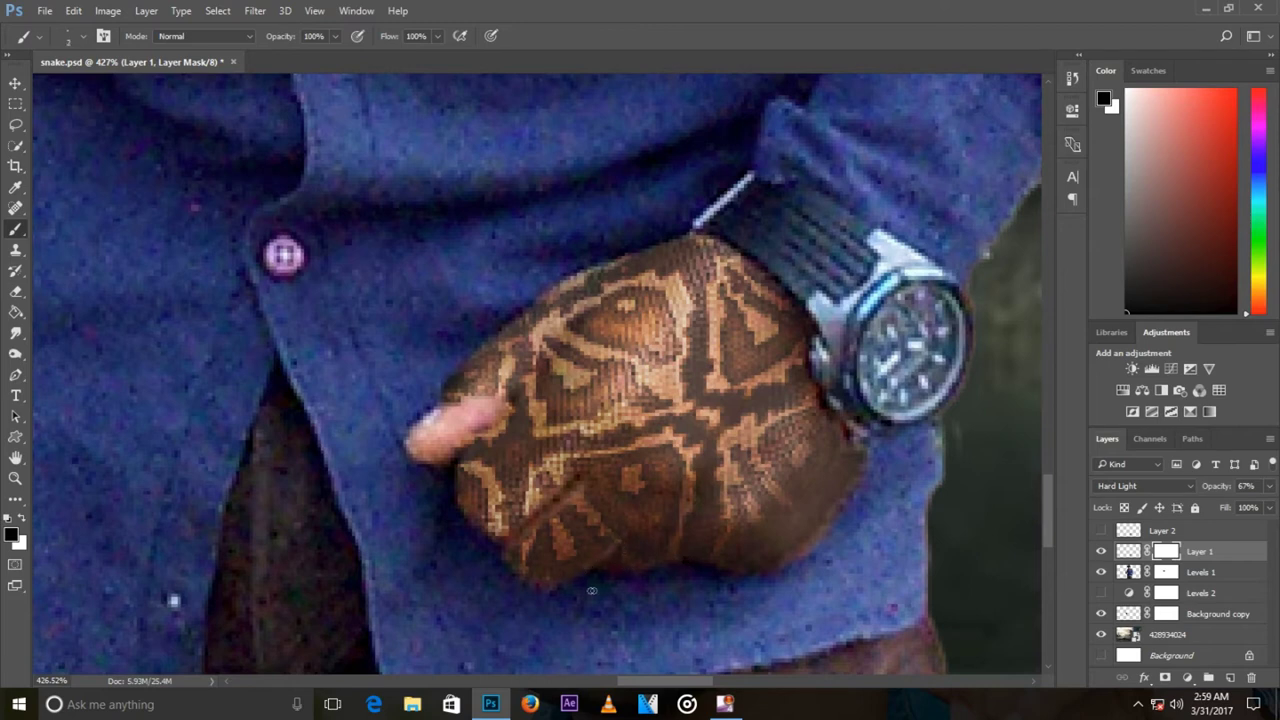
pyautogui.scroll(1, 476, 553)
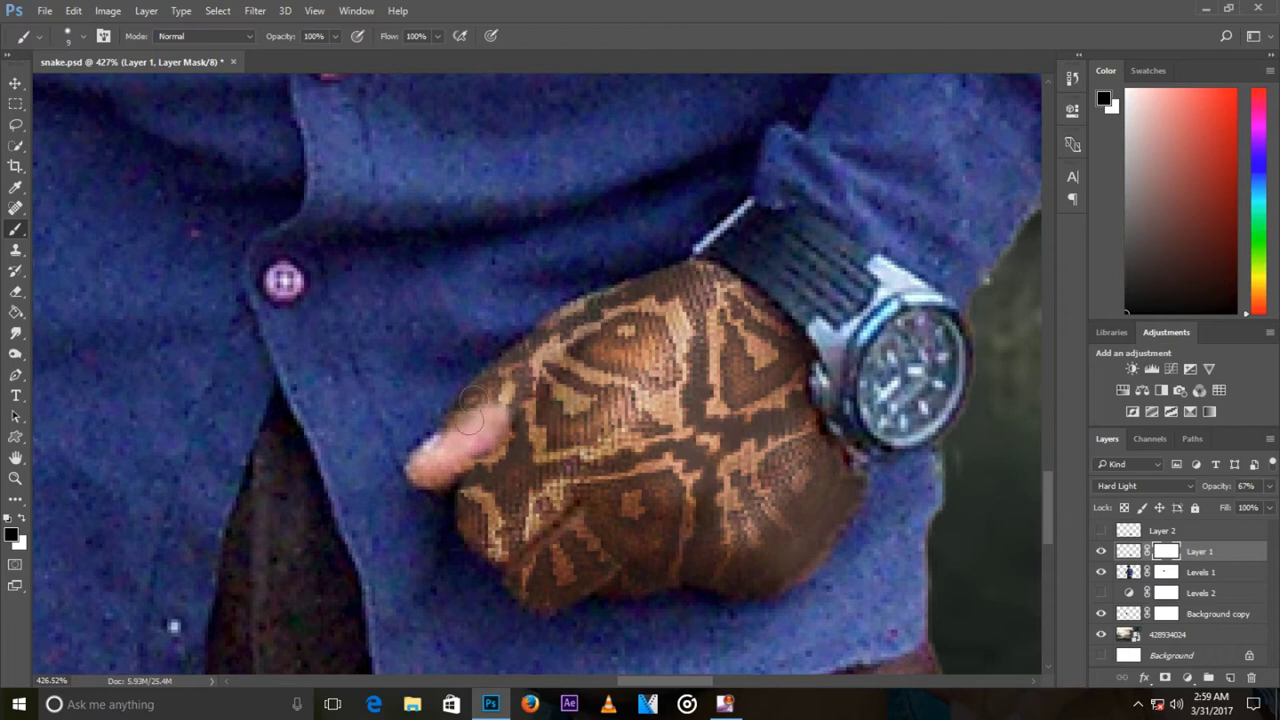
pyautogui.click(15, 478)
pyautogui.moveTo(576, 474); pyautogui.dragTo(609, 457)
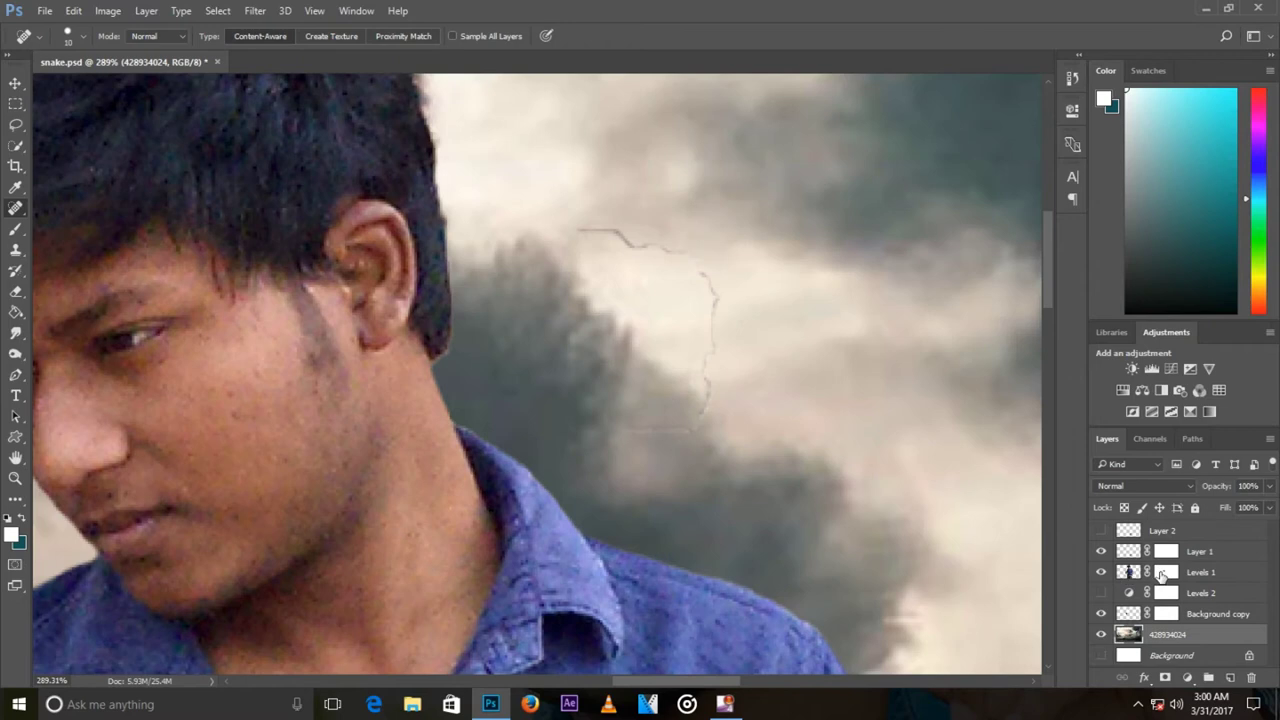
pyautogui.click(1163, 572)
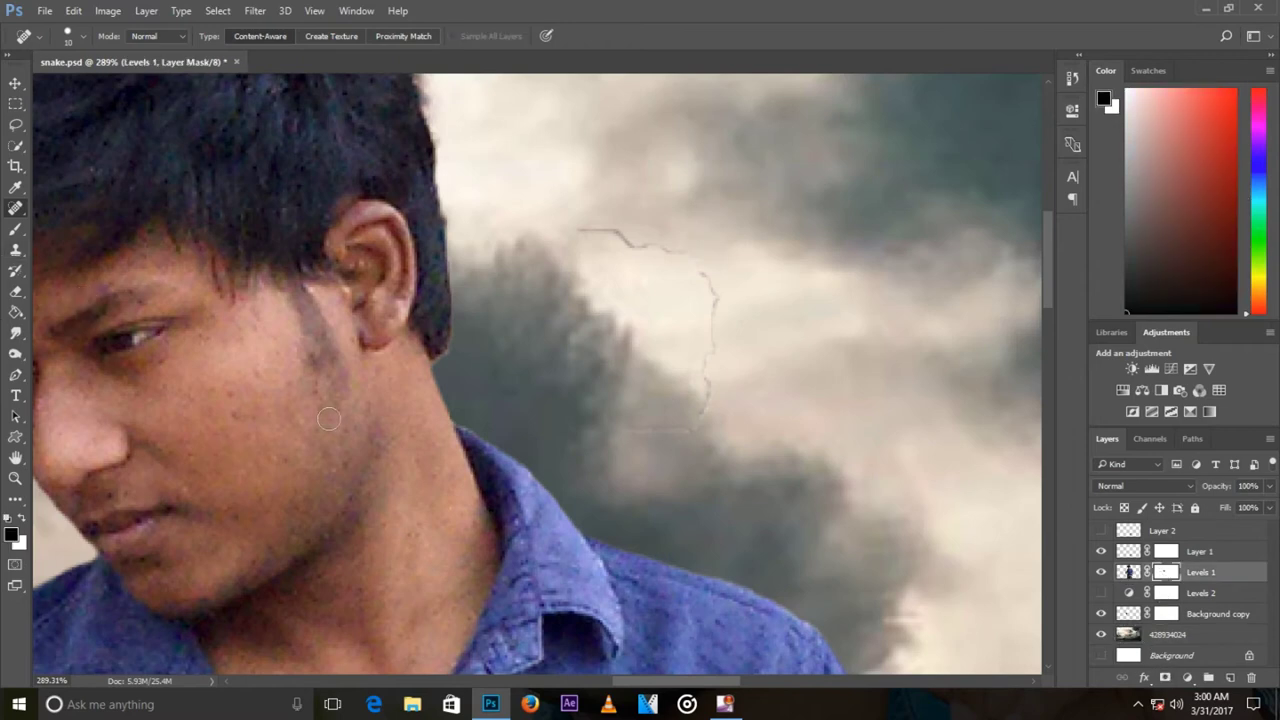
# Step: Take the Brush to paint the cloud artefact beside the man's head out of the Levels 1 mask
pyautogui.press('b')
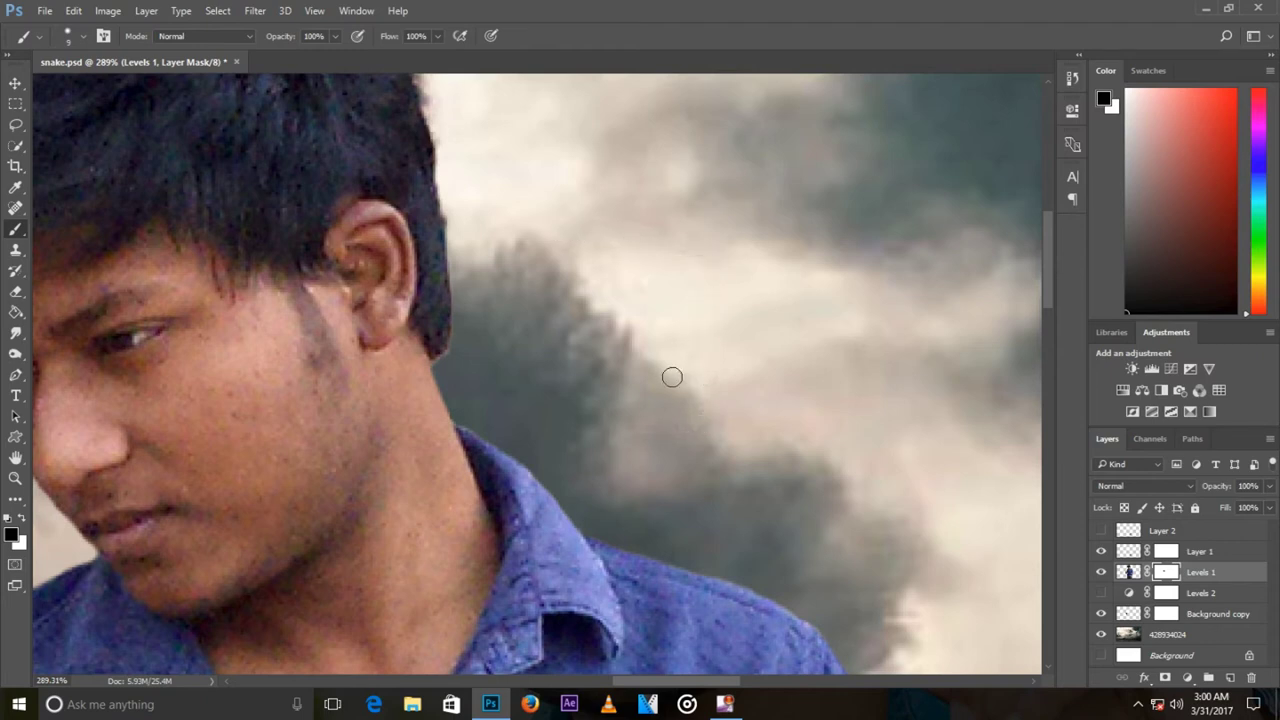
pyautogui.scroll(-8, 672, 337)
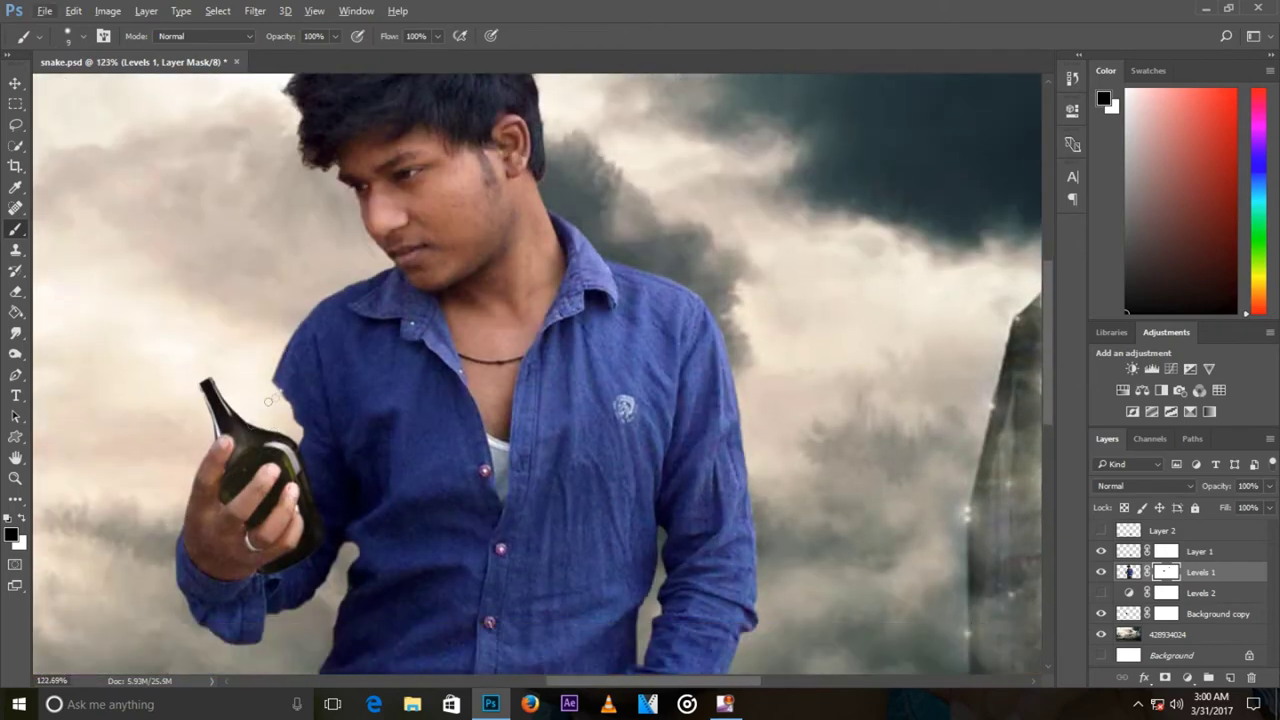
pyautogui.scroll(6, 213, 337)
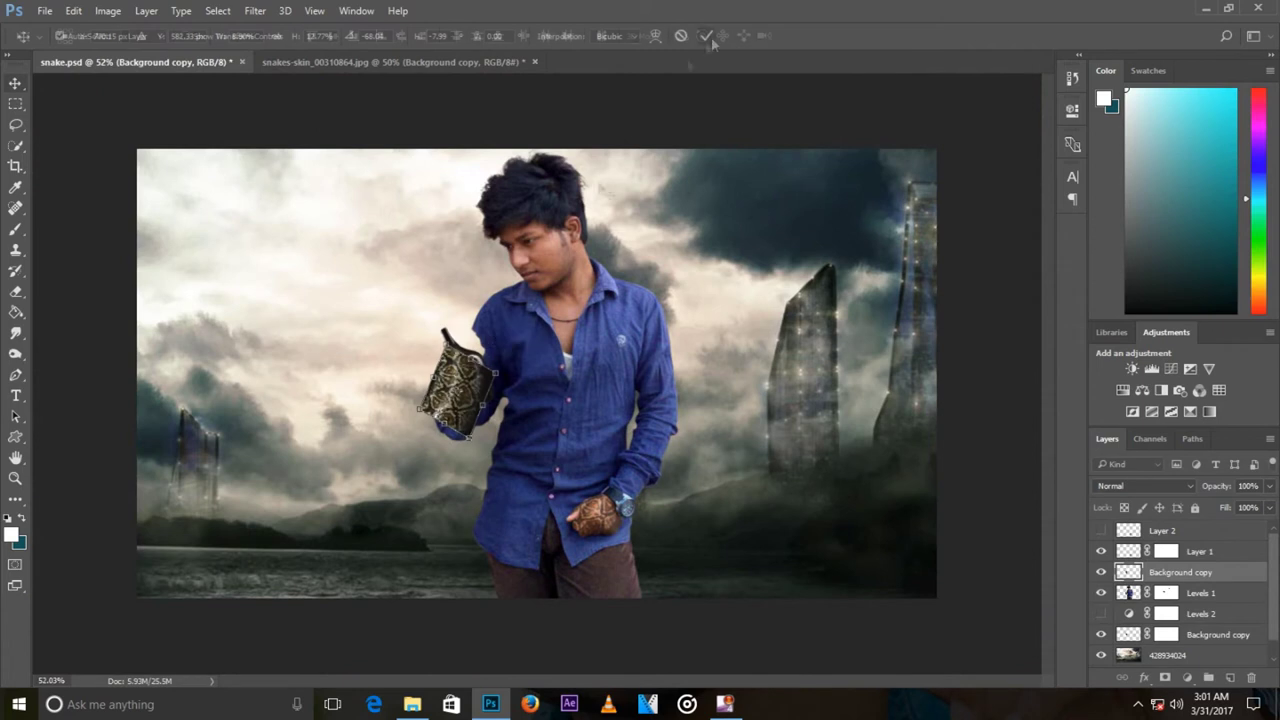
# Step: Widen the snake-skin piece, lower the hand texture to 55% opacity, and swap to white
pyautogui.keyDown('alt'); pyautogui.scroll(5, 471, 407); pyautogui.keyUp('alt')
pyautogui.moveTo(456, 352); pyautogui.dragTo(590, 352)
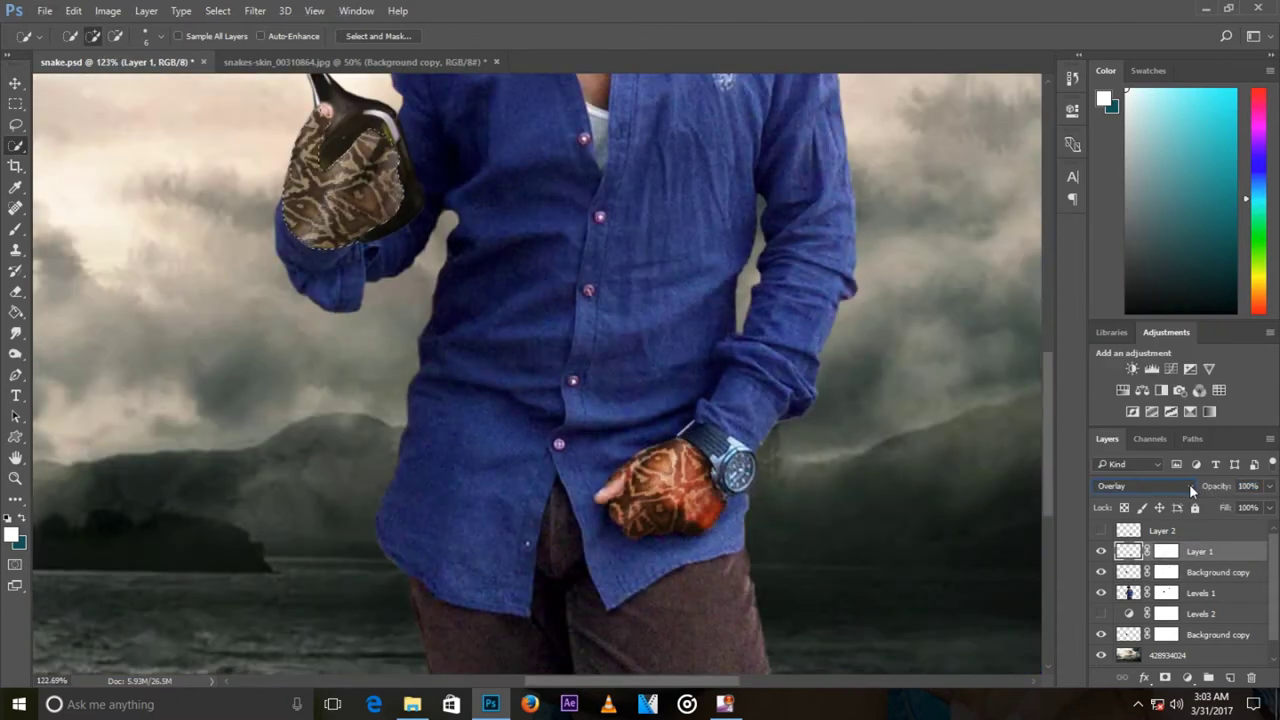
pyautogui.scroll(9, 1189, 484)
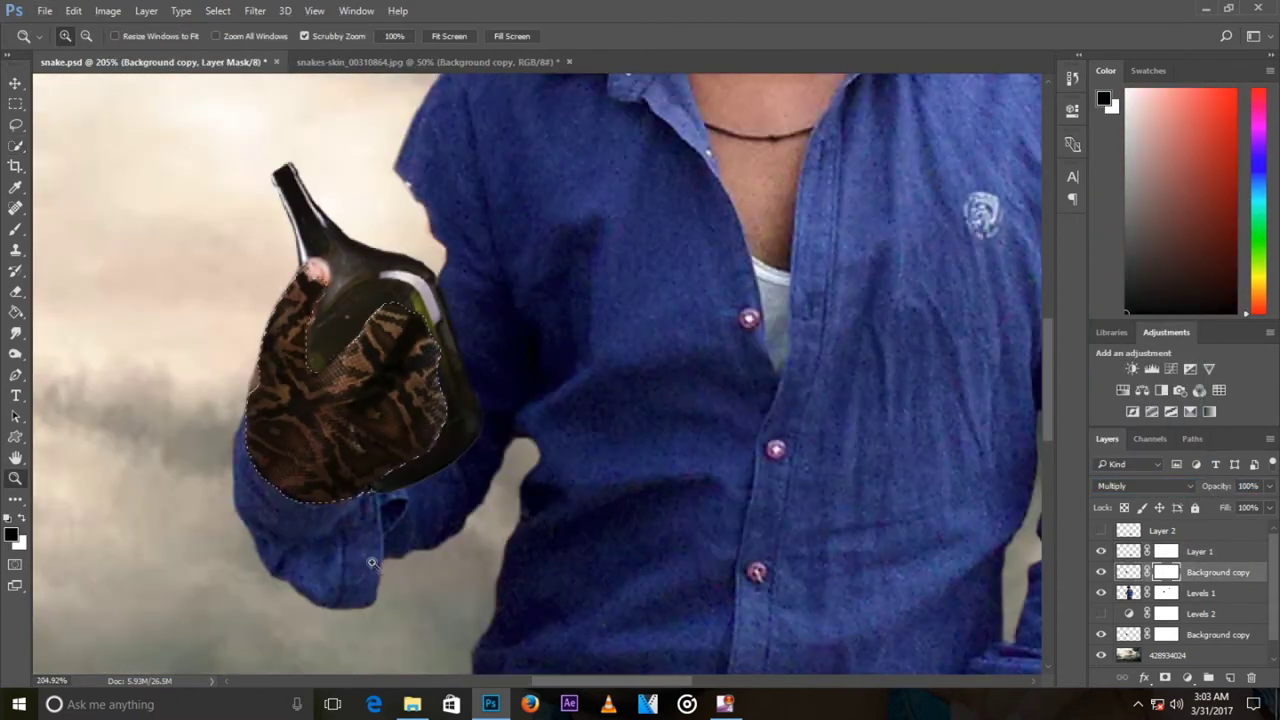
pyautogui.moveTo(1220, 497); pyautogui.dragTo(1175, 497)
pyautogui.press('x')
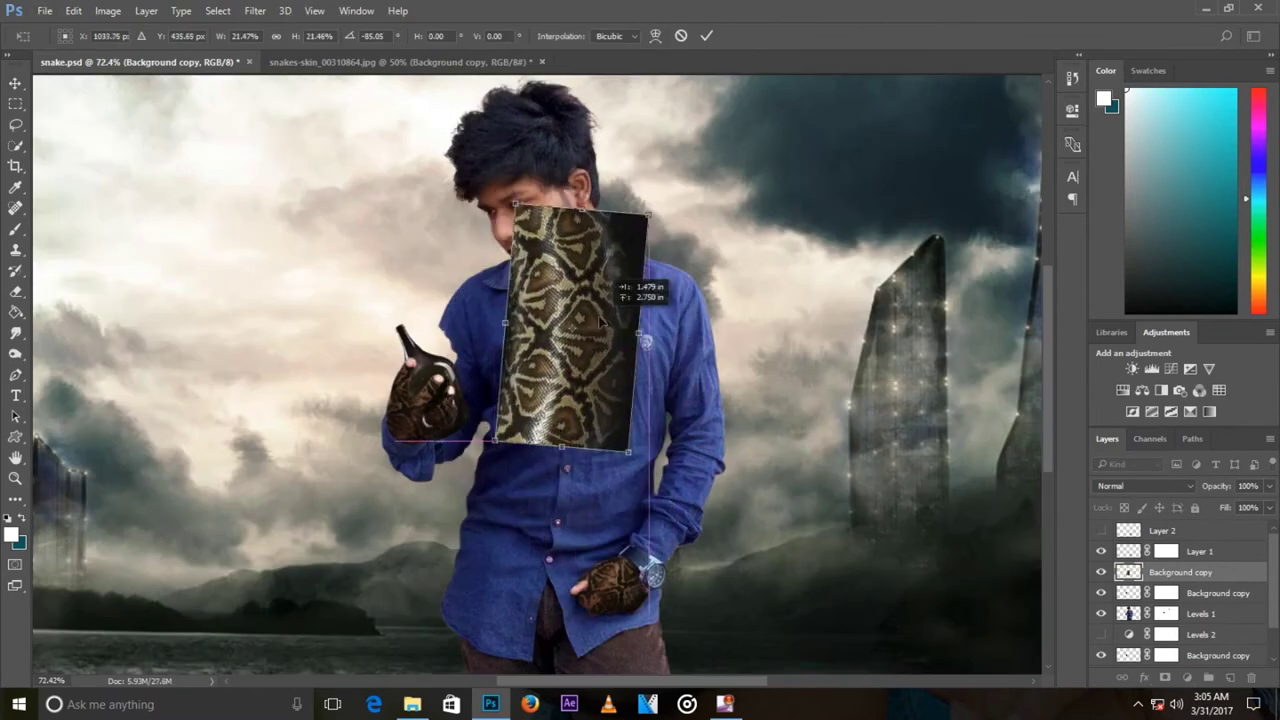
# Step: Flip the snake-skin texture, rename its layer 'face', and select the face and neck area
pyautogui.rightClick(540, 358)
pyautogui.click(570, 594)
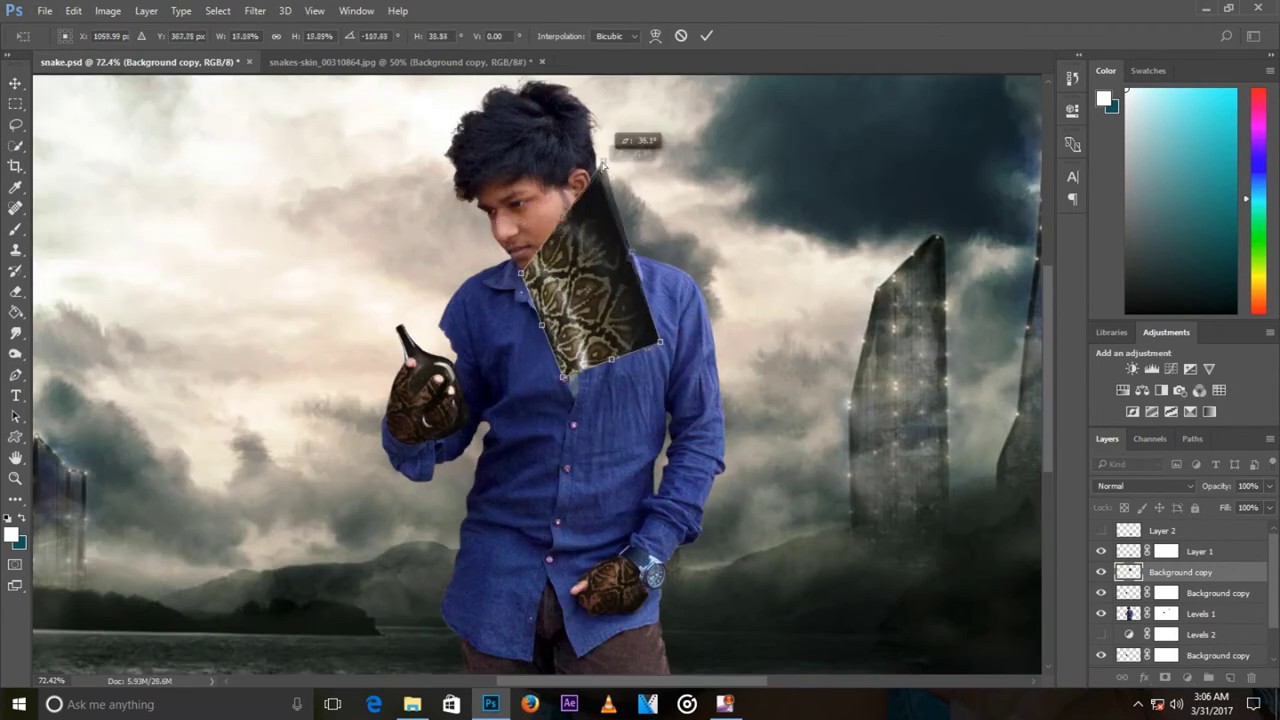
pyautogui.rightClick(1178, 578)
pyautogui.doubleClick(1200, 572)
pyautogui.write('face')
pyautogui.press('Return')
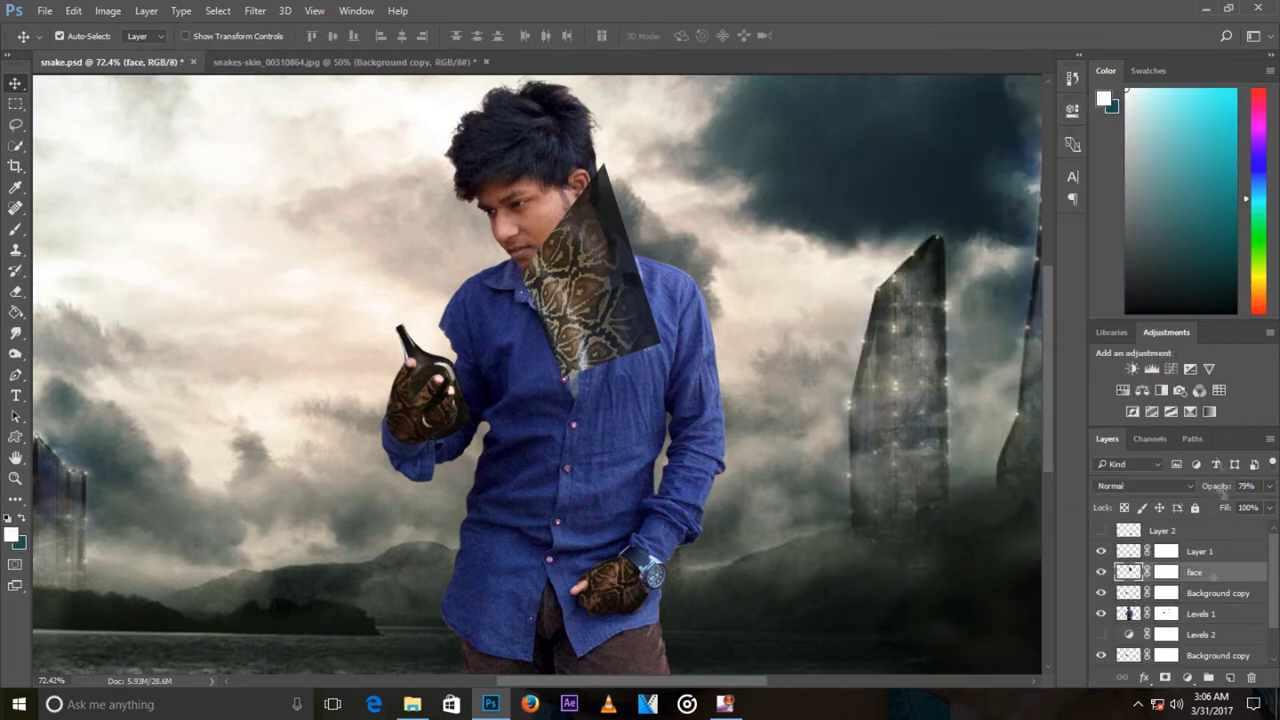
pyautogui.scroll(3, 540, 230)
pyautogui.moveTo(660, 200); pyautogui.dragTo(575, 440)
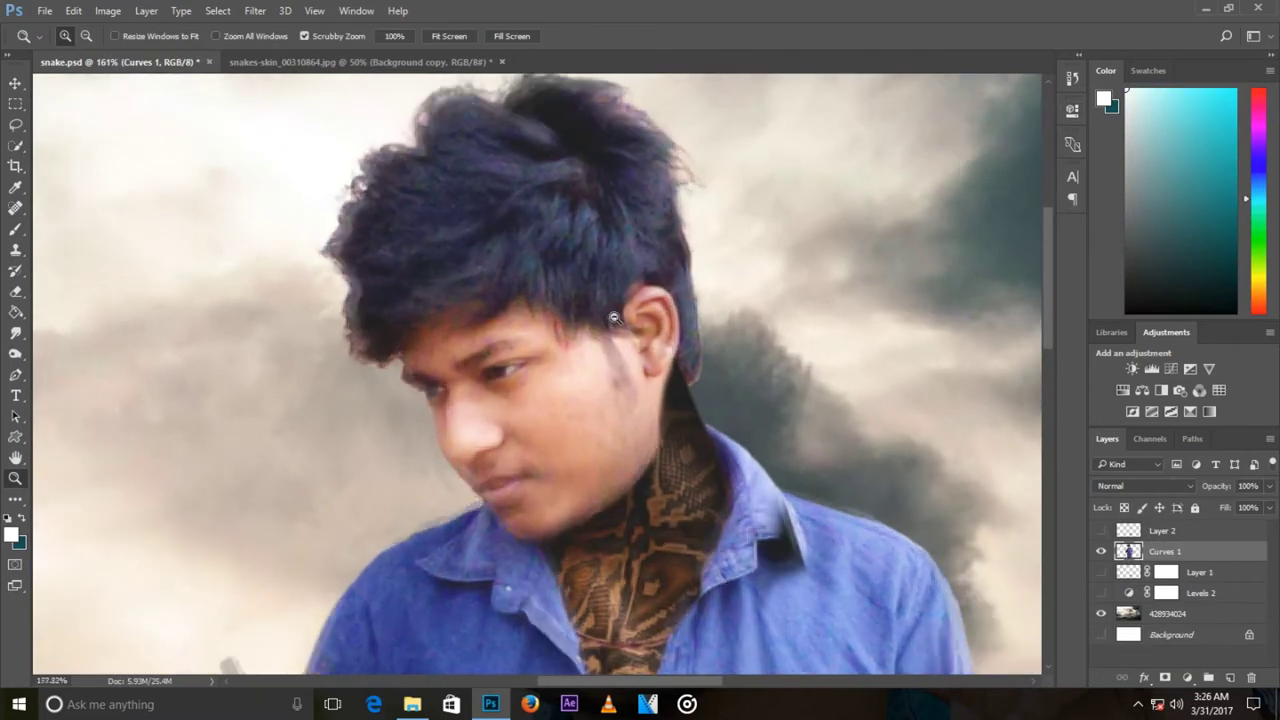
# Step: Zoom in on the face and set up the Smudge tool with a textured brush tip
pyautogui.moveTo(556, 373); pyautogui.dragTo(561, 357)
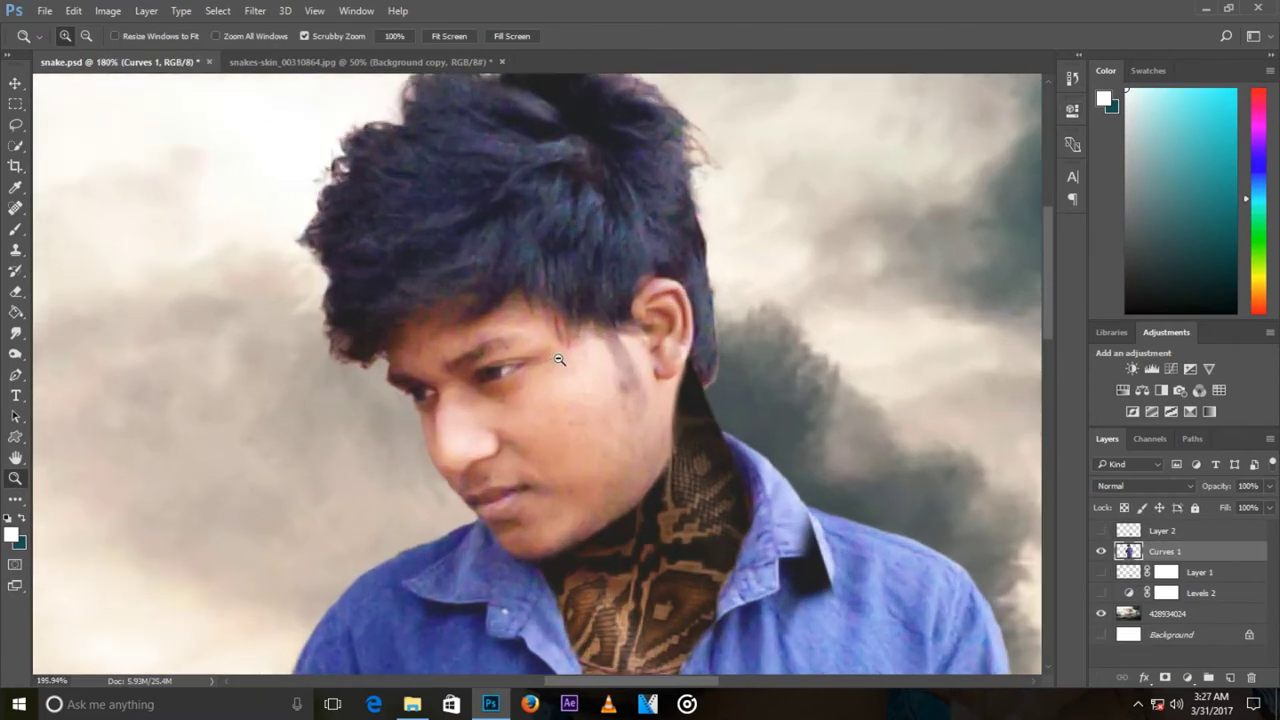
pyautogui.scroll(2, 535, 366)
pyautogui.scroll(1, 324, 311)
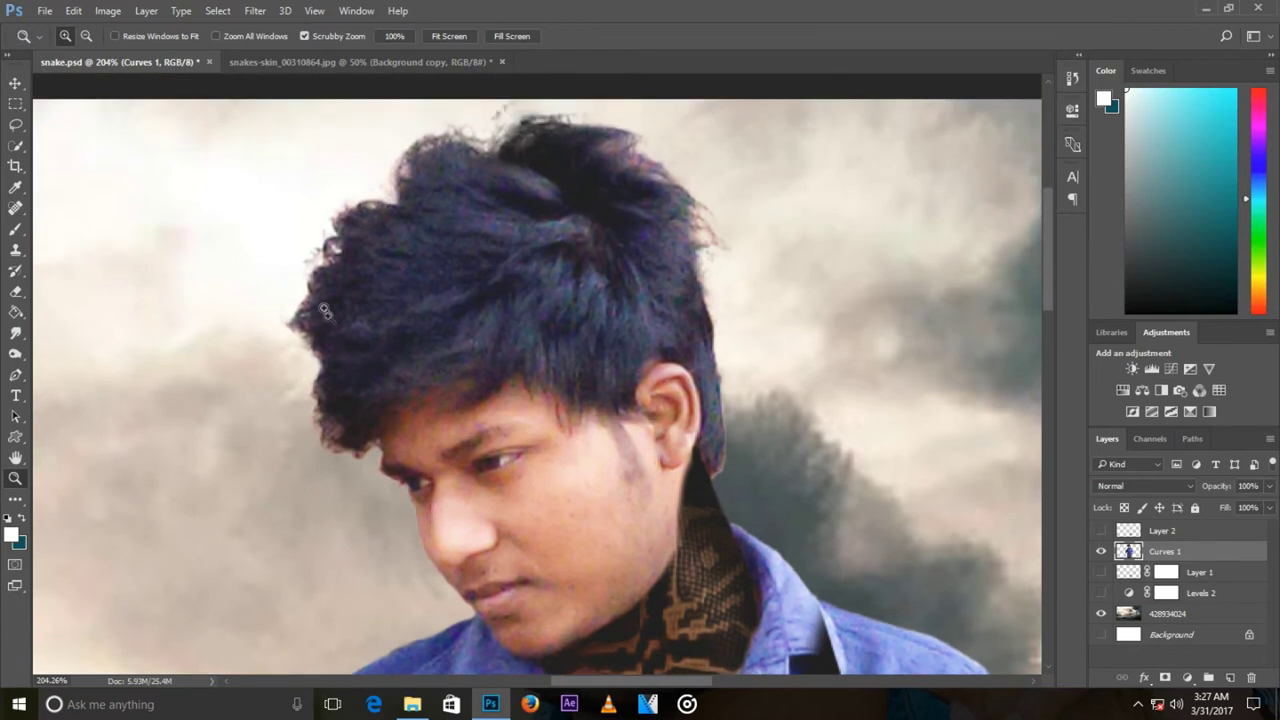
pyautogui.click(15, 335)
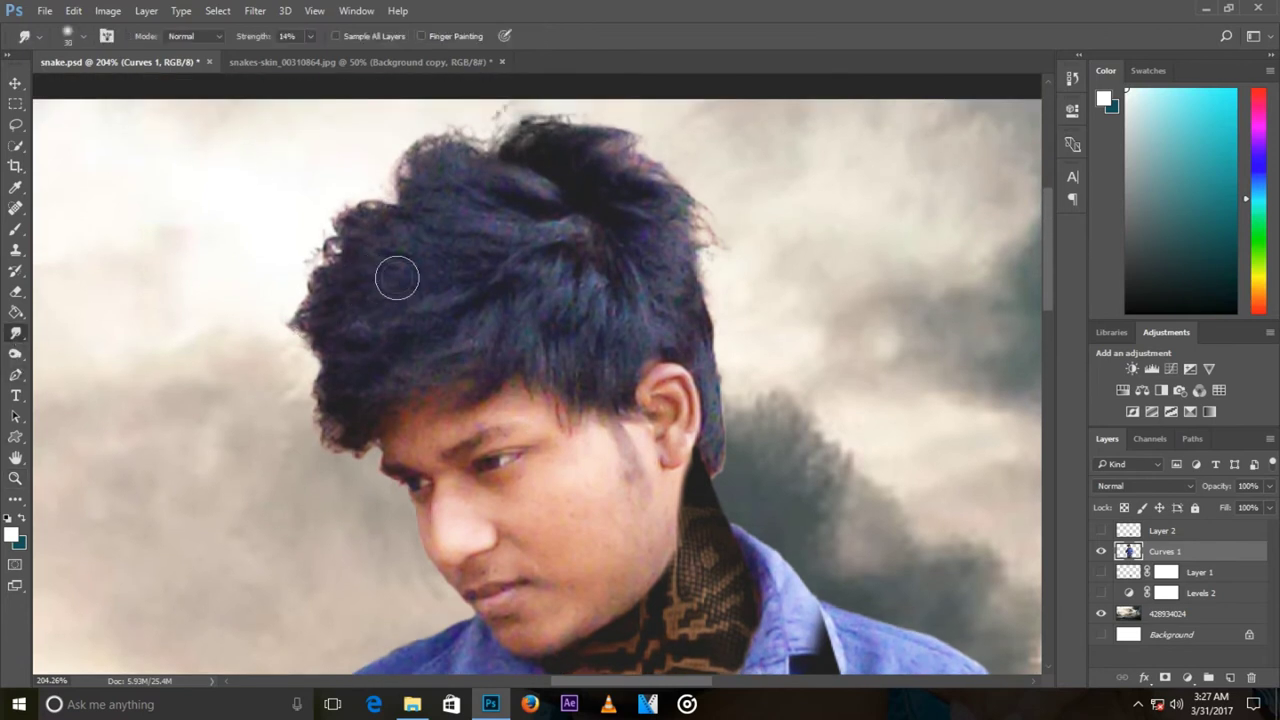
pyautogui.rightClick(397, 278)
pyautogui.scroll(-3, 505, 460)
pyautogui.scroll(-2, 508, 480)
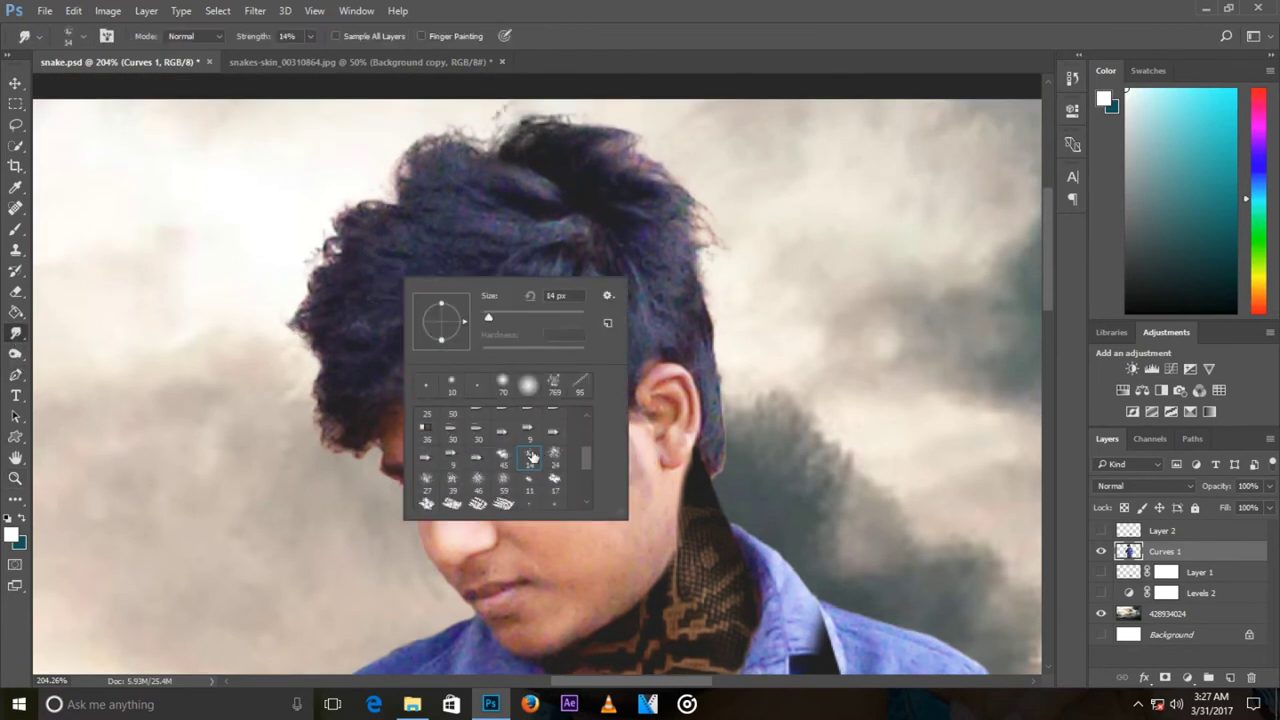
pyautogui.click(401, 329)
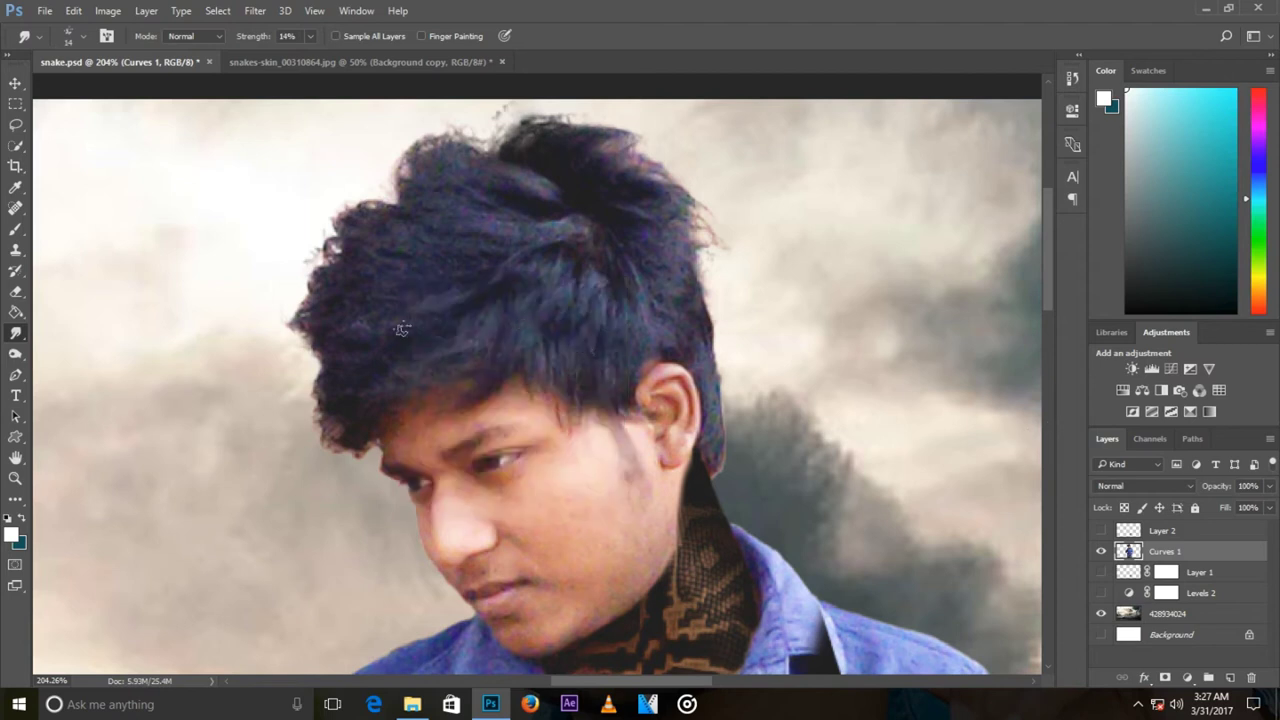
pyautogui.rightClick(352, 372)
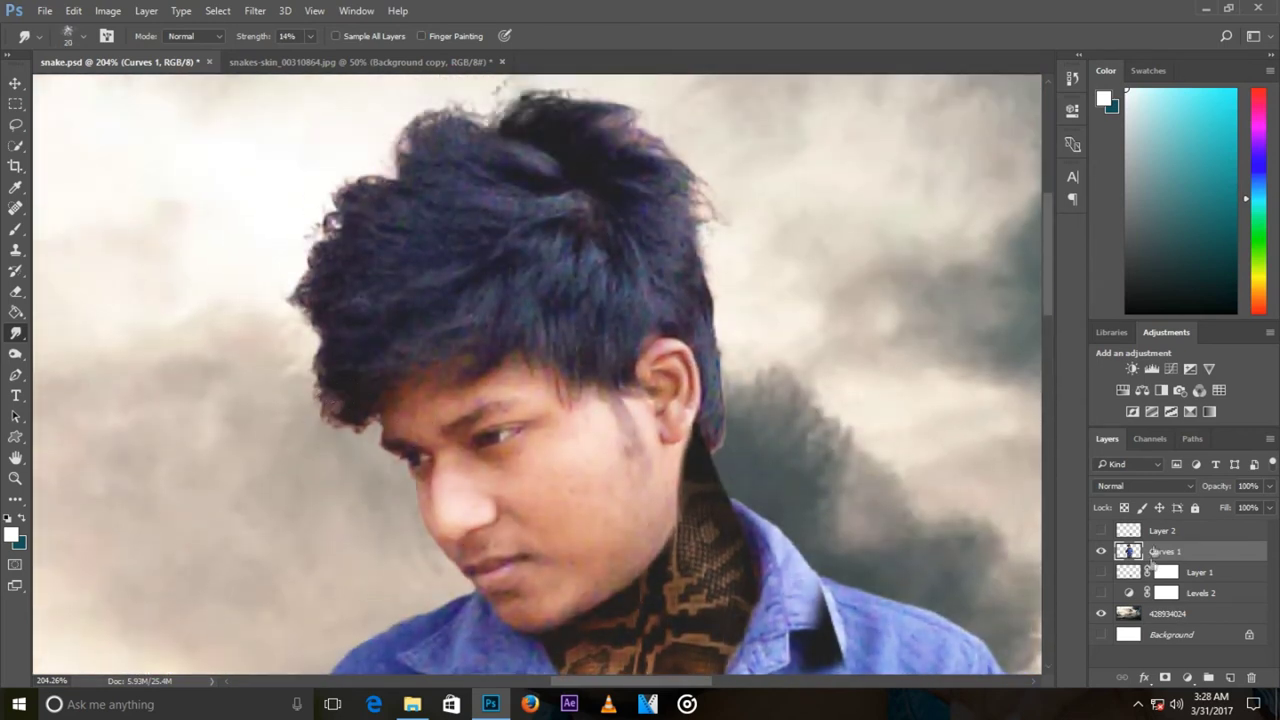
# Step: Duplicate Curves 1 to darken the hair and smudge the top hair edge outward into strands
pyautogui.moveTo(1153, 556); pyautogui.dragTo(1231, 677)
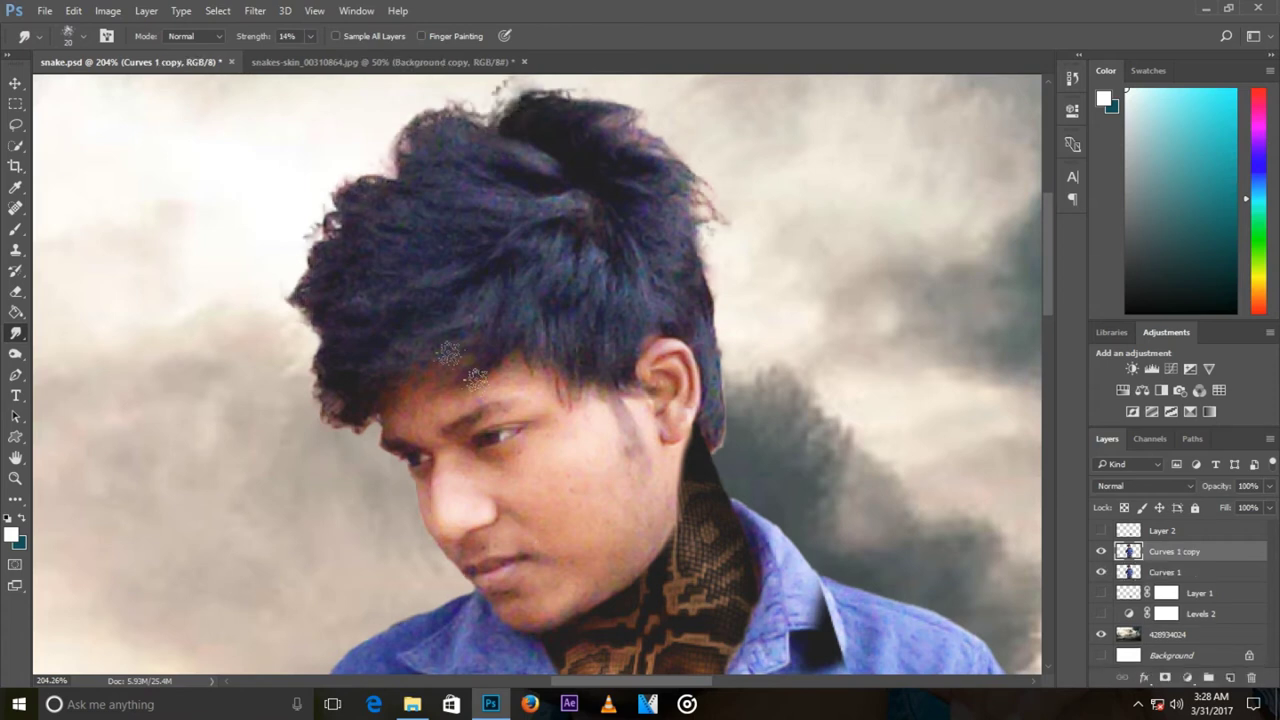
pyautogui.scroll(3, 380, 345)
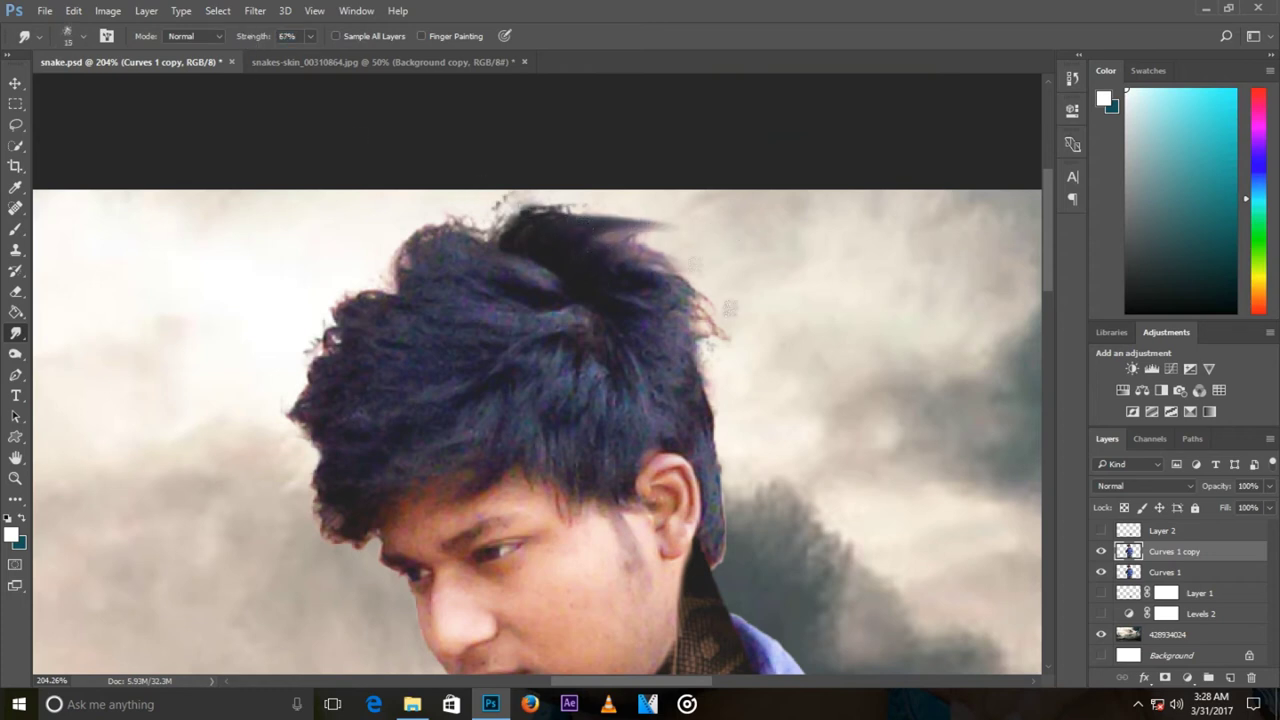
pyautogui.moveTo(665, 262); pyautogui.dragTo(706, 325)
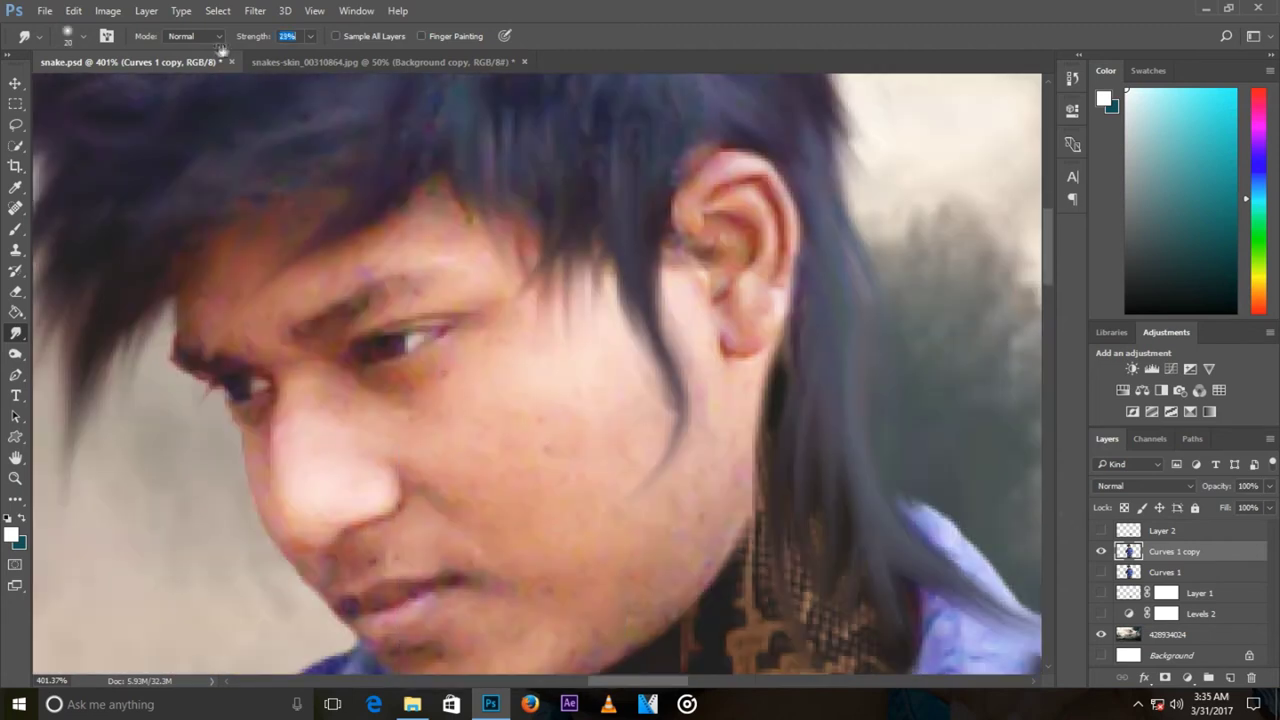
# Step: Smudge the lip corner and jaw edge into finer wisps at 81% strength
pyautogui.scroll(2, 489, 346)
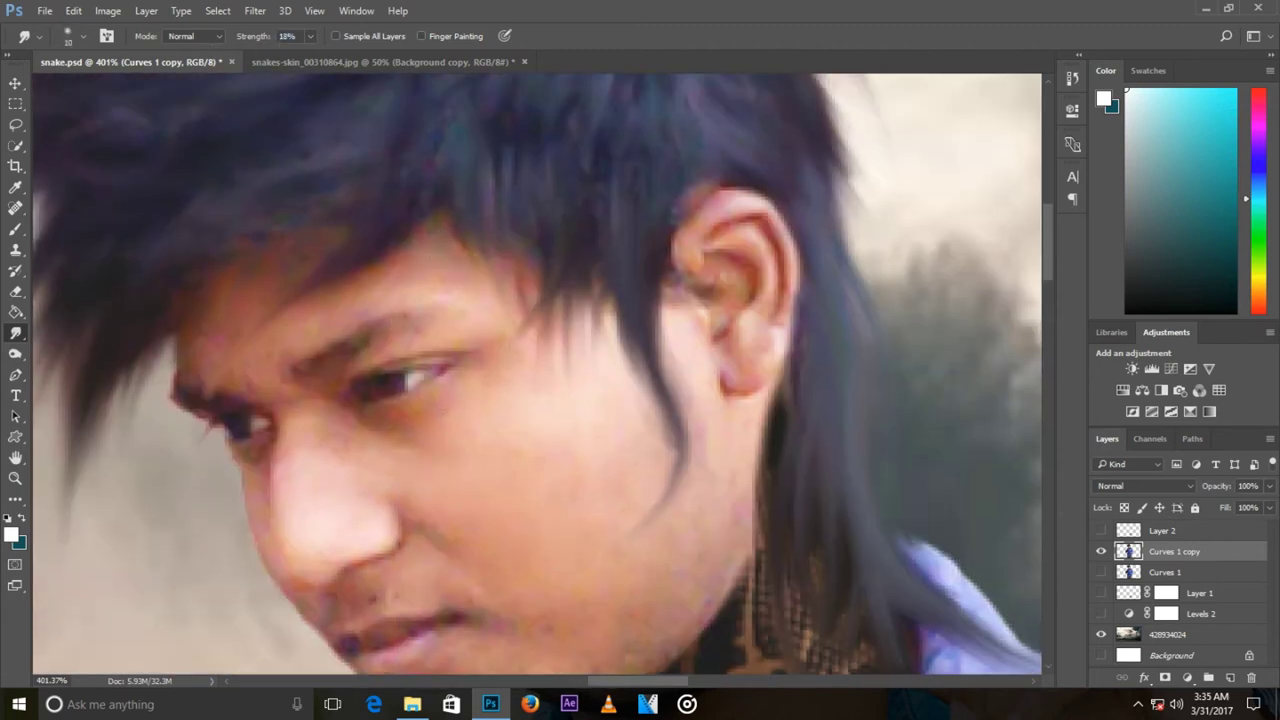
pyautogui.scroll(-8, 537, 374)
pyautogui.scroll(3, 355, 350)
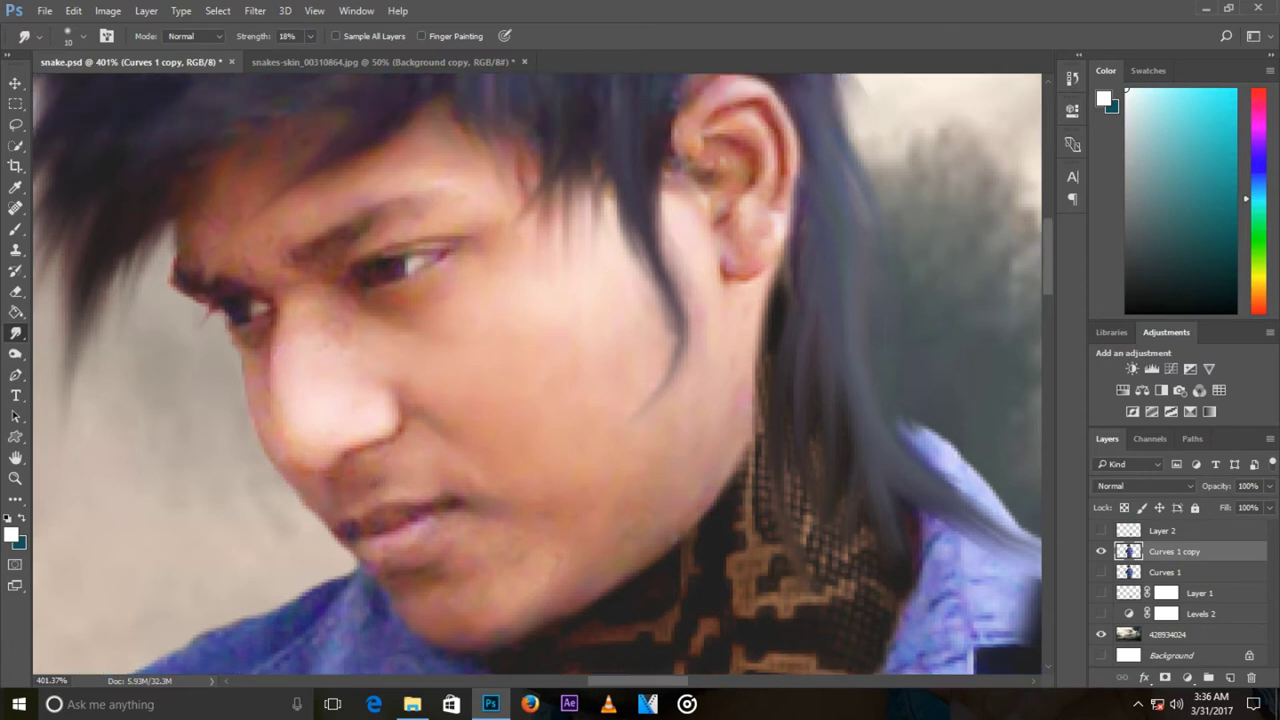
pyautogui.scroll(-7, 585, 405)
pyautogui.scroll(9, 585, 405)
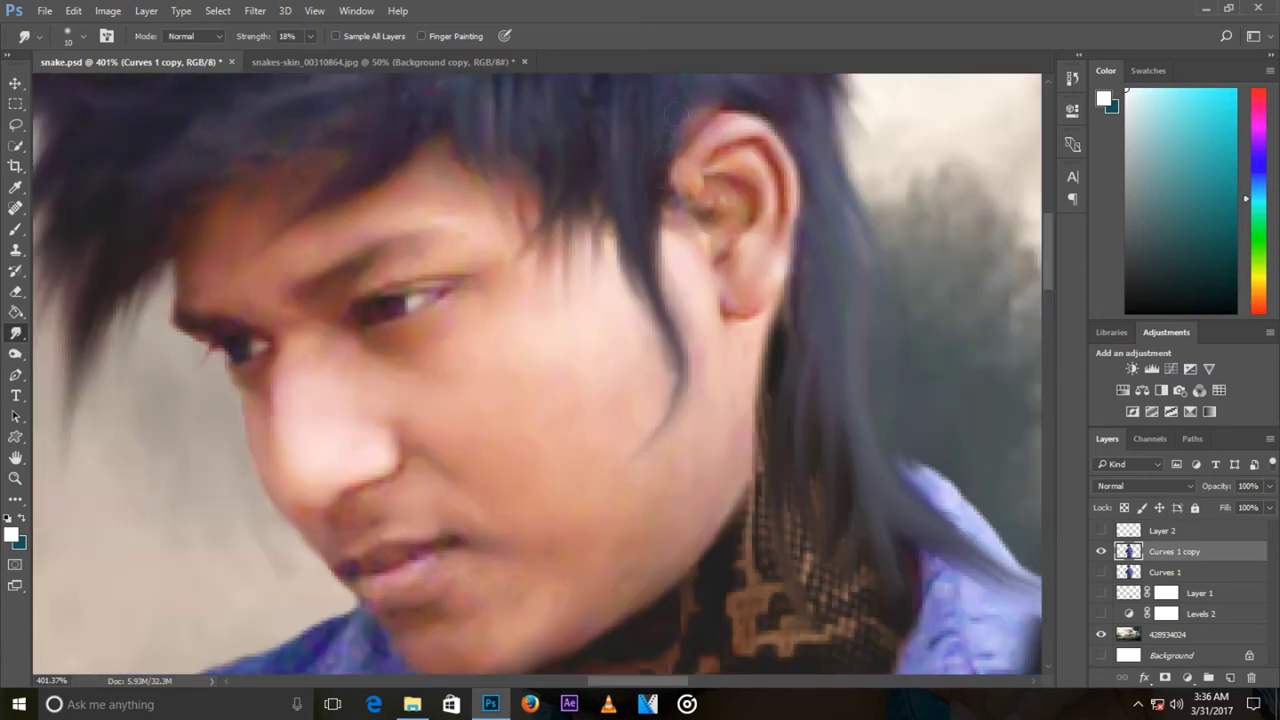
pyautogui.scroll(6, 585, 405)
pyautogui.scroll(7, 585, 405)
pyautogui.scroll(-10, 585, 408)
pyautogui.scroll(10, 548, 350)
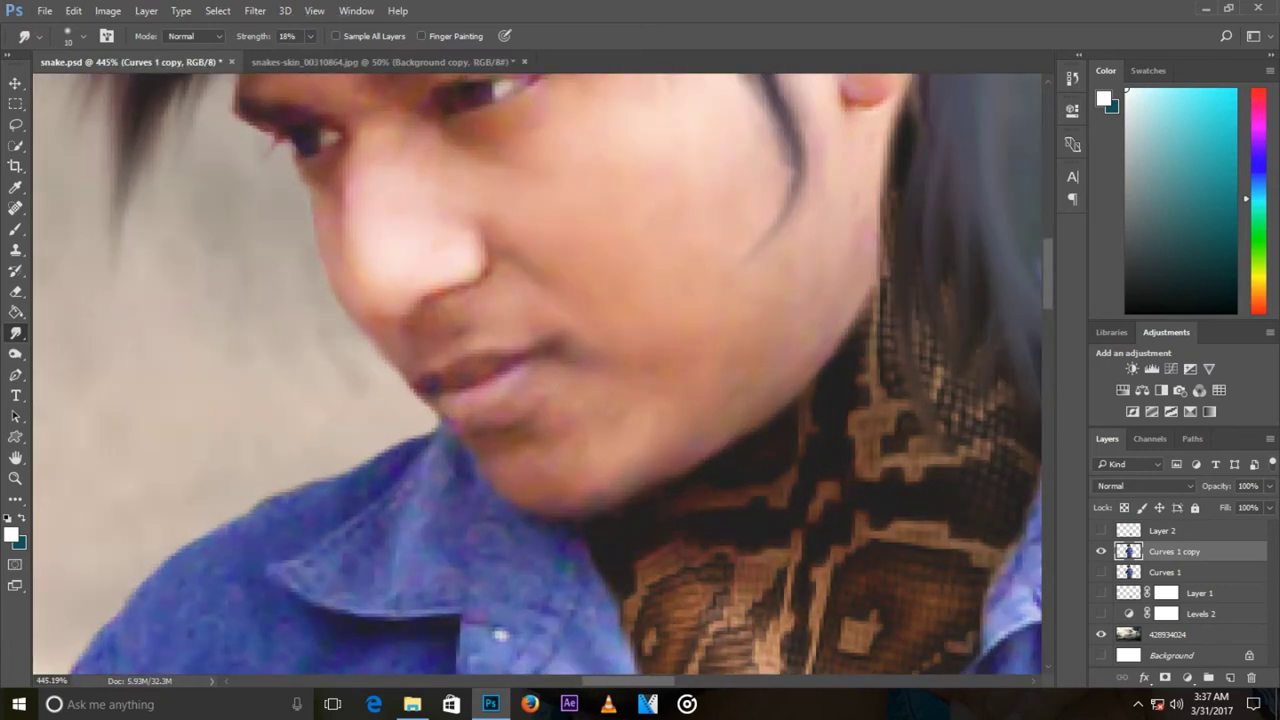
pyautogui.moveTo(420, 398); pyautogui.dragTo(380, 440)
pyautogui.scroll(5, 494, 303)
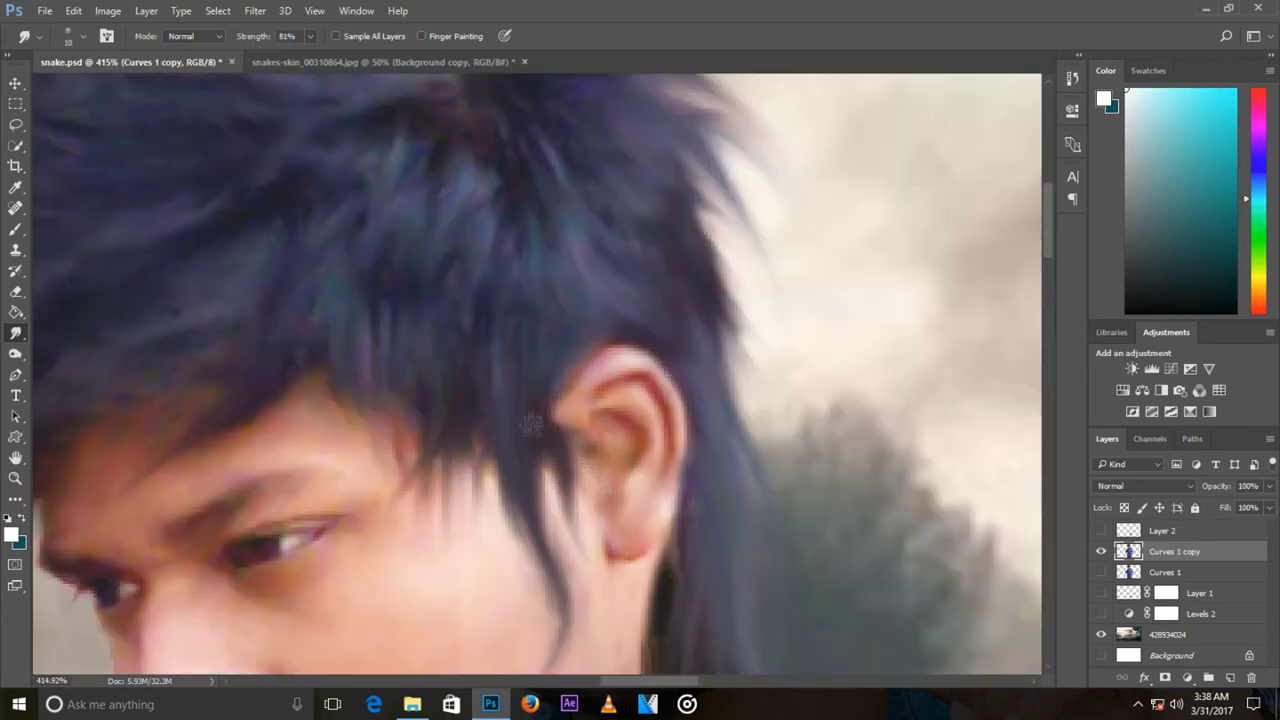
pyautogui.scroll(-1, 531, 424)
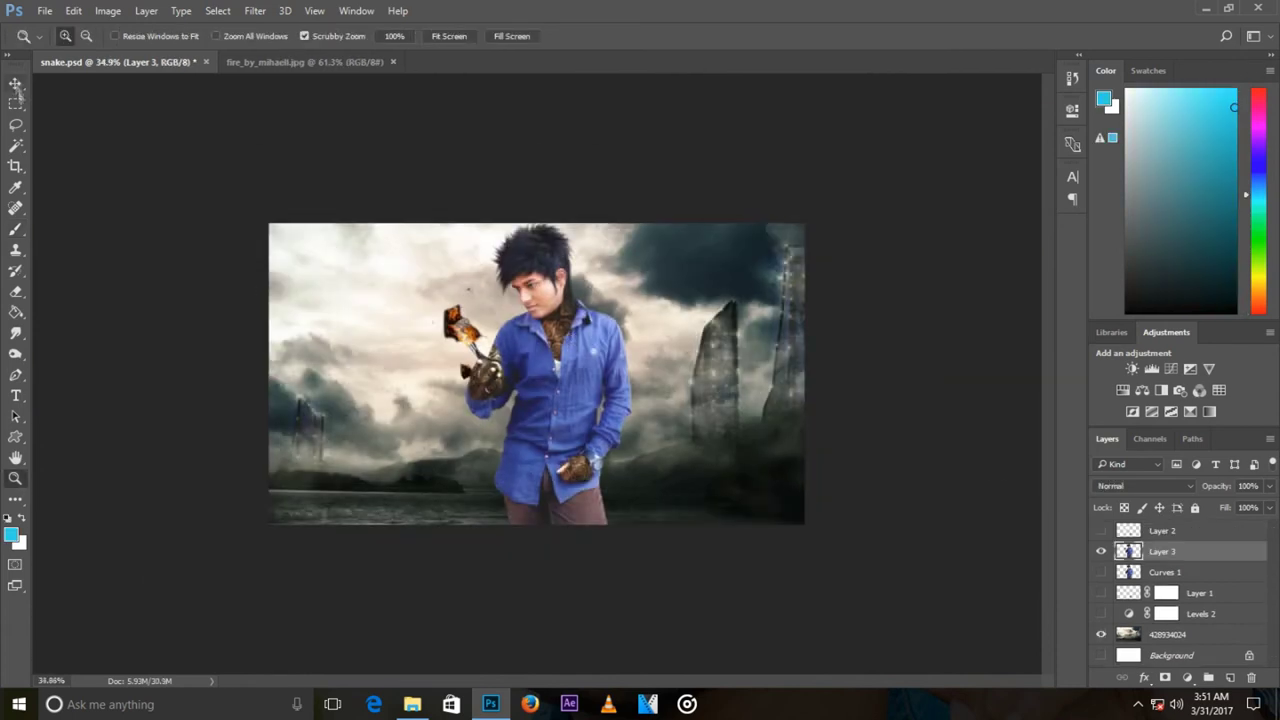
# Step: Apply the Camera Raw Filter with Temperature cooled to -45
pyautogui.click(255, 10)
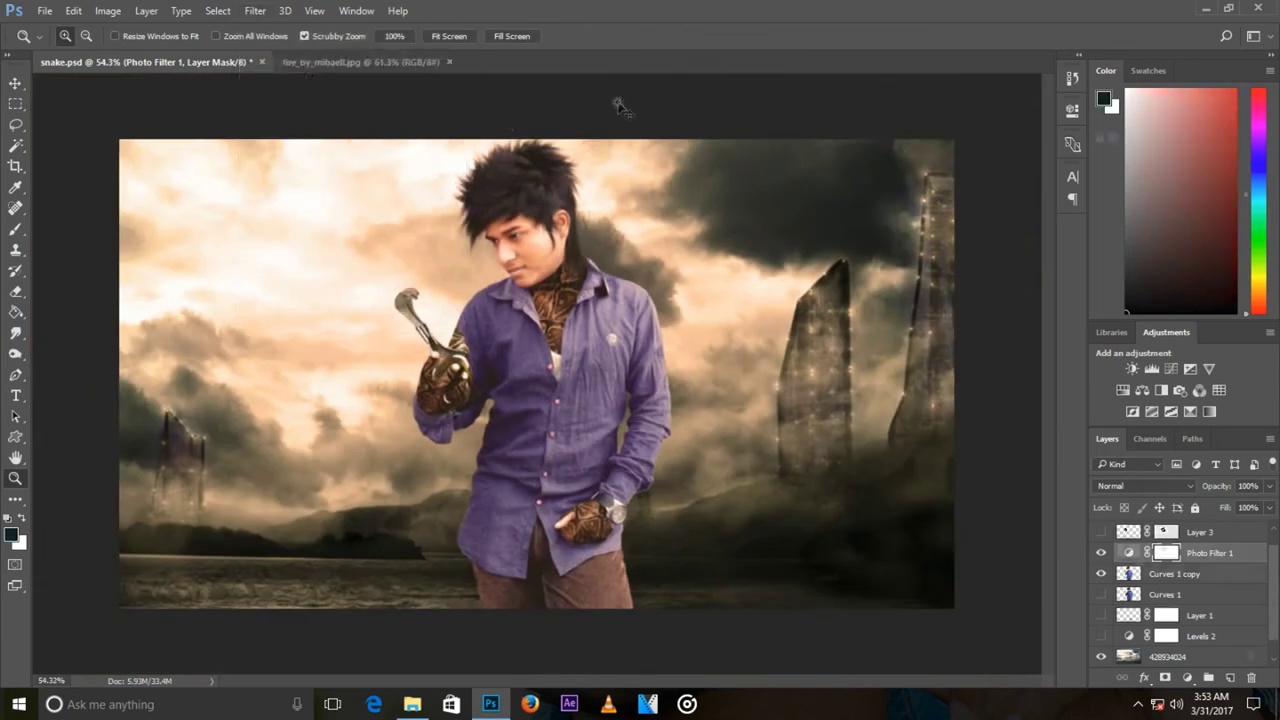
pyautogui.click(255, 10)
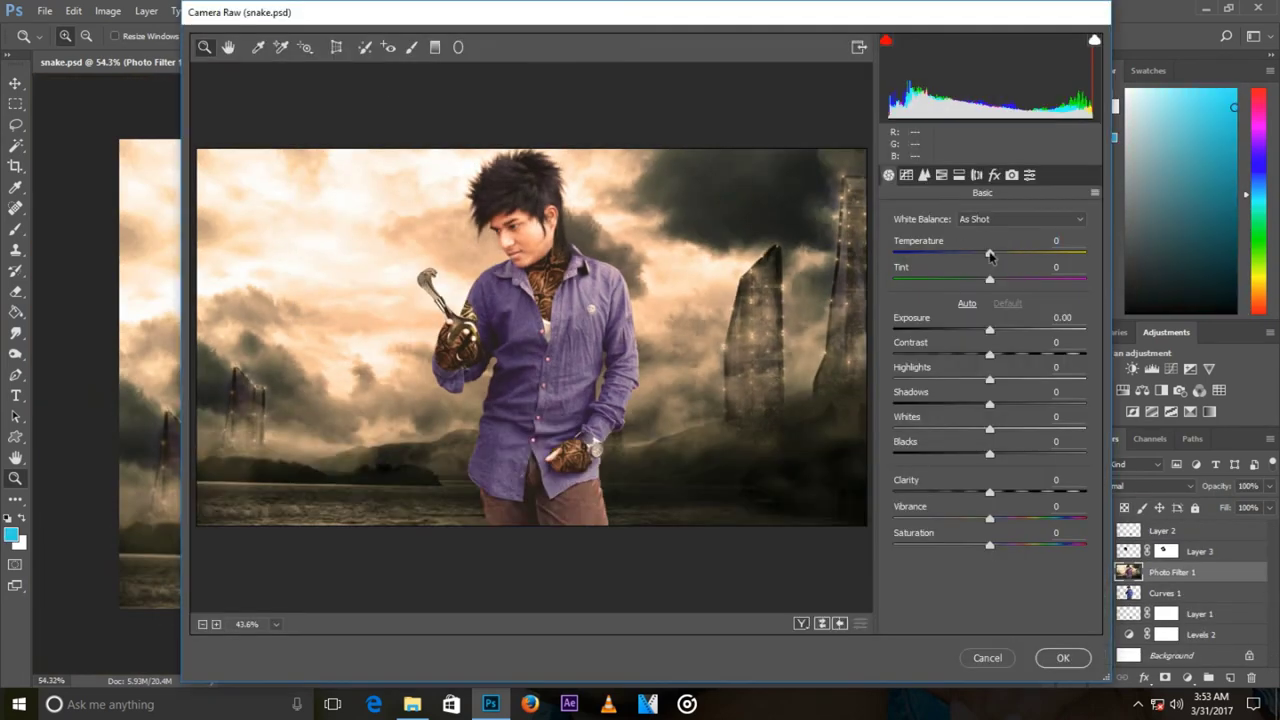
pyautogui.moveTo(990, 255); pyautogui.dragTo(959, 266)
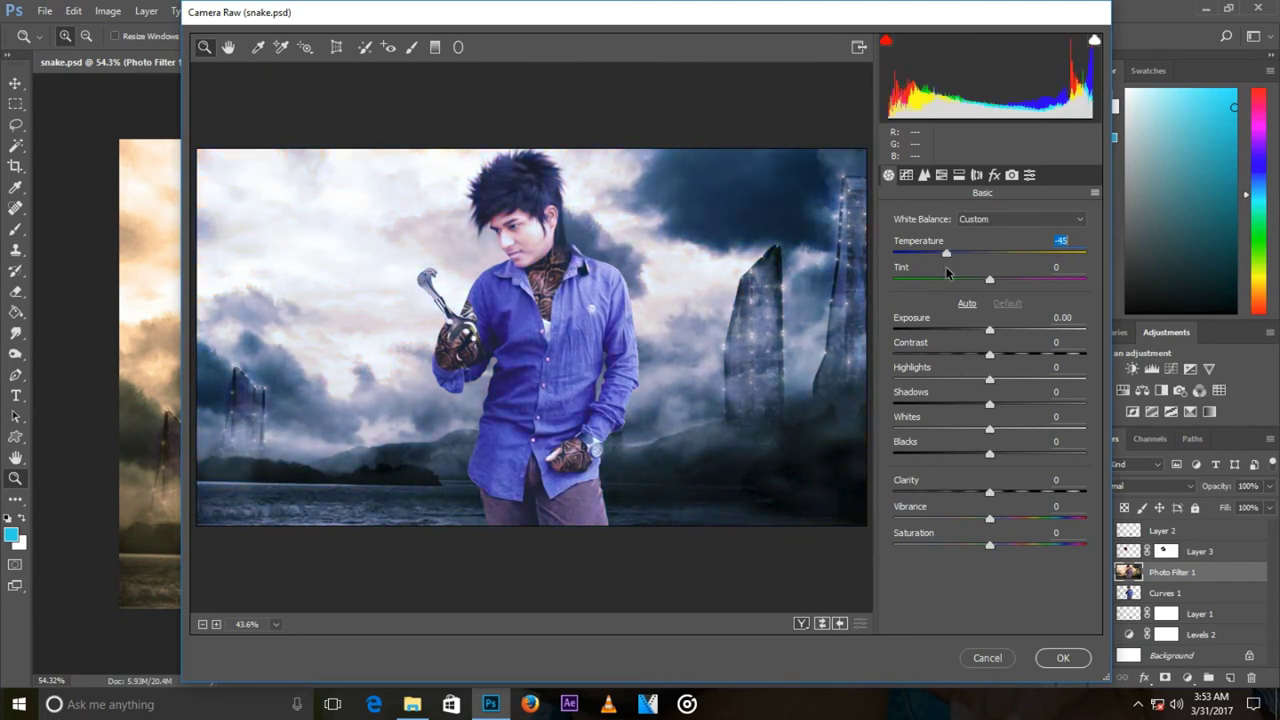
# Step: In Basic, raise Exposure to +0.10, increase Contrast, and pull down highlights and shadows
pyautogui.click(991, 331)
pyautogui.moveTo(990, 353); pyautogui.dragTo(1066, 362)
pyautogui.moveTo(990, 380)
pyautogui.mouseDown()
pyautogui.moveTo(943, 380)
pyautogui.moveTo(972, 406)
pyautogui.moveTo(980, 458)
pyautogui.moveTo(1045, 482)
pyautogui.moveTo(1052, 508)
pyautogui.moveTo(1018, 518)
pyautogui.mouseUp()
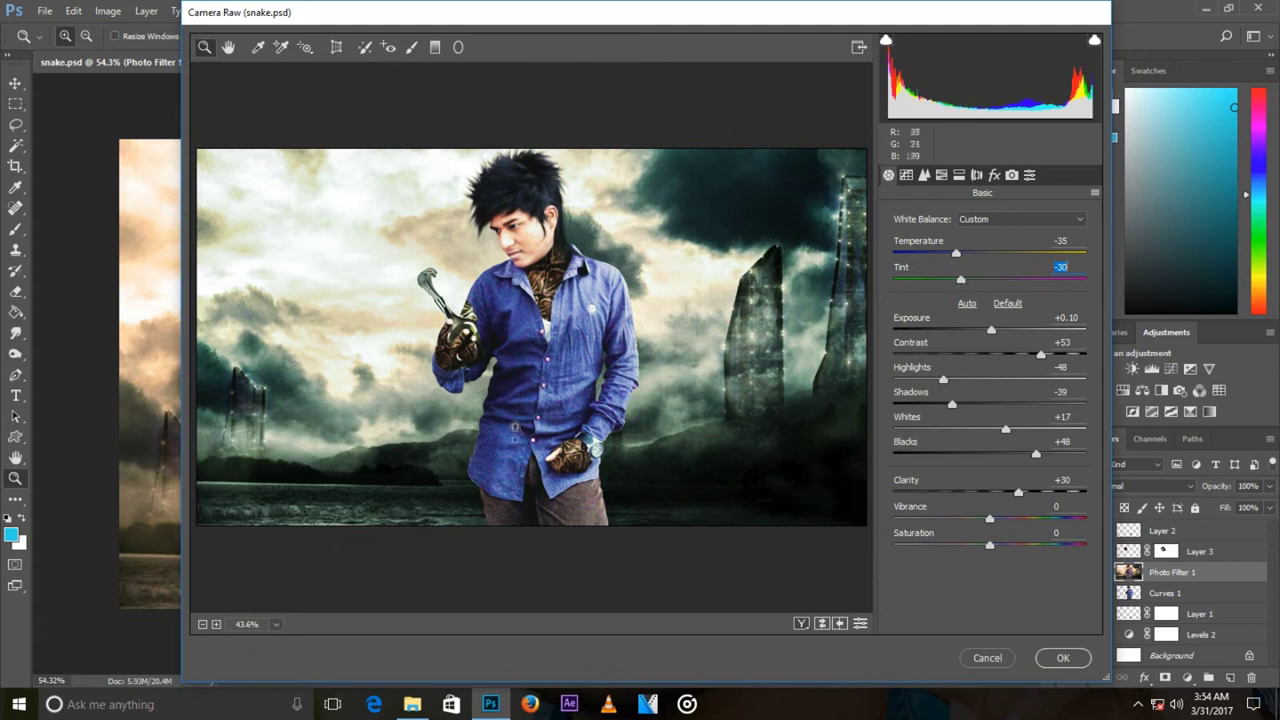
pyautogui.moveTo(342, 163); pyautogui.dragTo(285, 185)
pyautogui.click(275, 624)
pyautogui.click(320, 385)
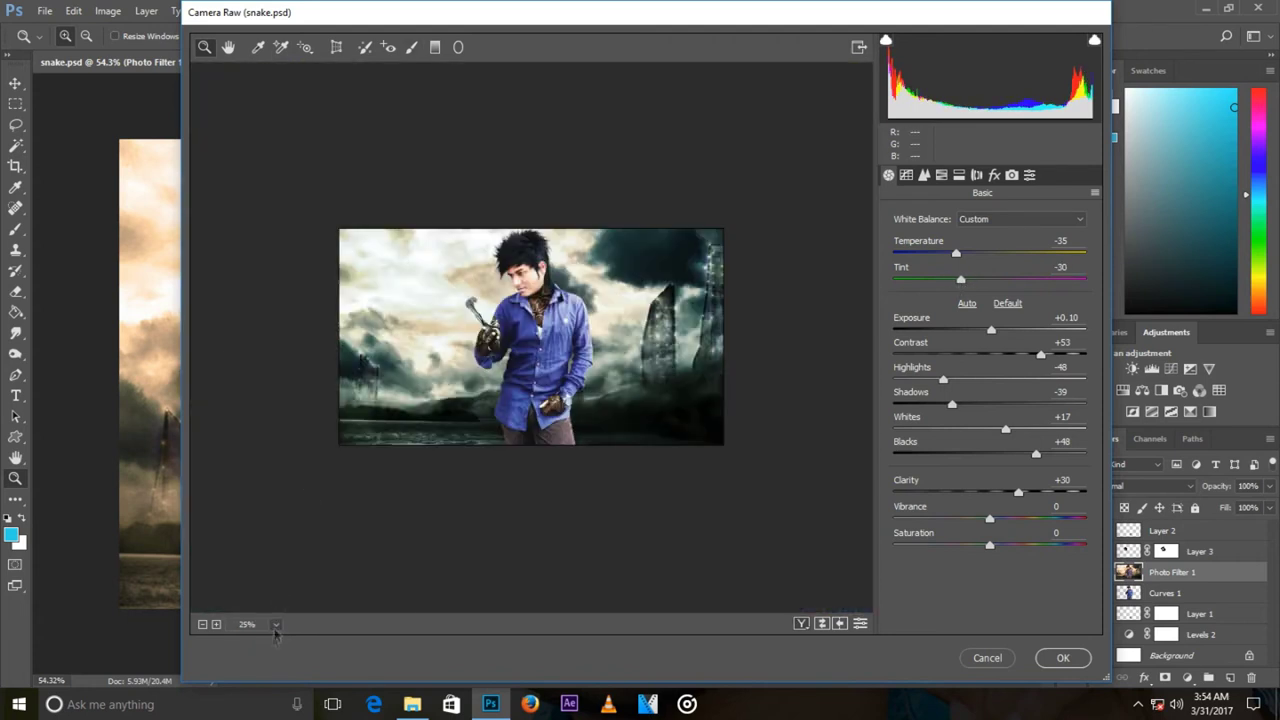
pyautogui.click(275, 624)
pyautogui.click(320, 420)
pyautogui.hotkey('ctrl', '0')
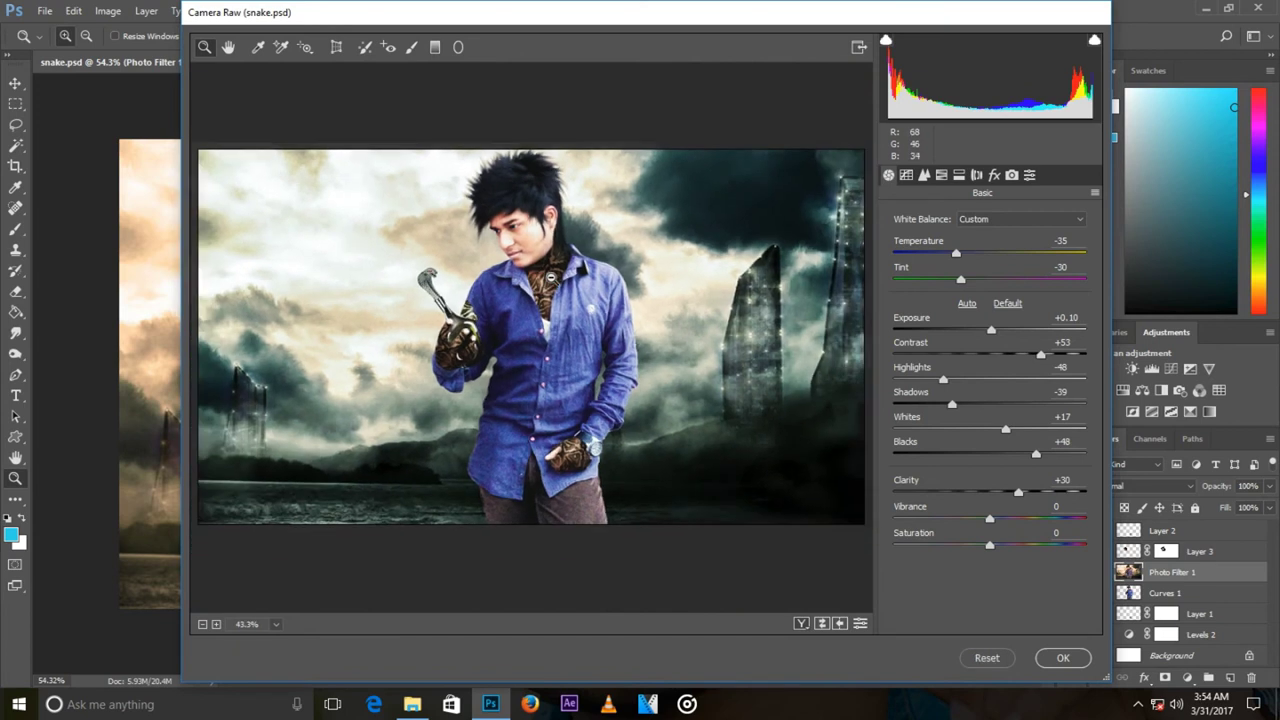
# Step: Darken the tone curve with a lifted black point, then inspect face detail at 200%
pyautogui.click(906, 175)
pyautogui.moveTo(1067, 315); pyautogui.dragTo(1062, 318)
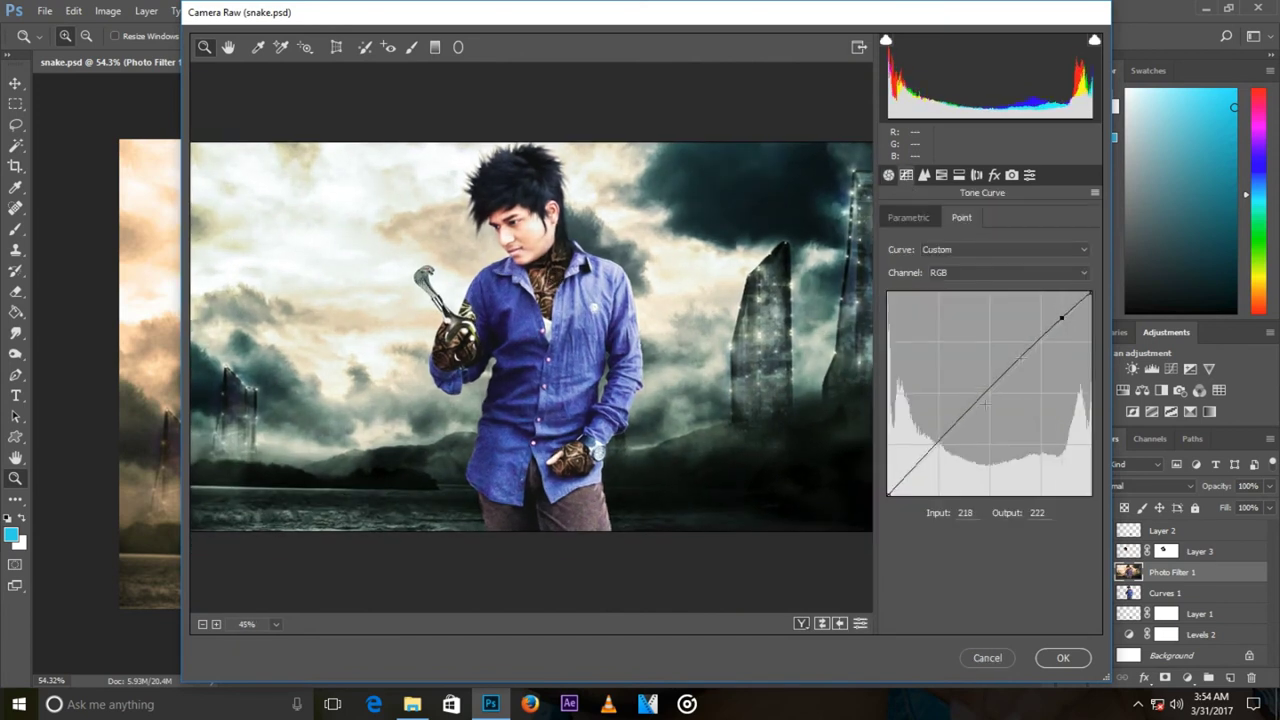
pyautogui.moveTo(887, 494); pyautogui.dragTo(885, 490)
pyautogui.click(924, 175)
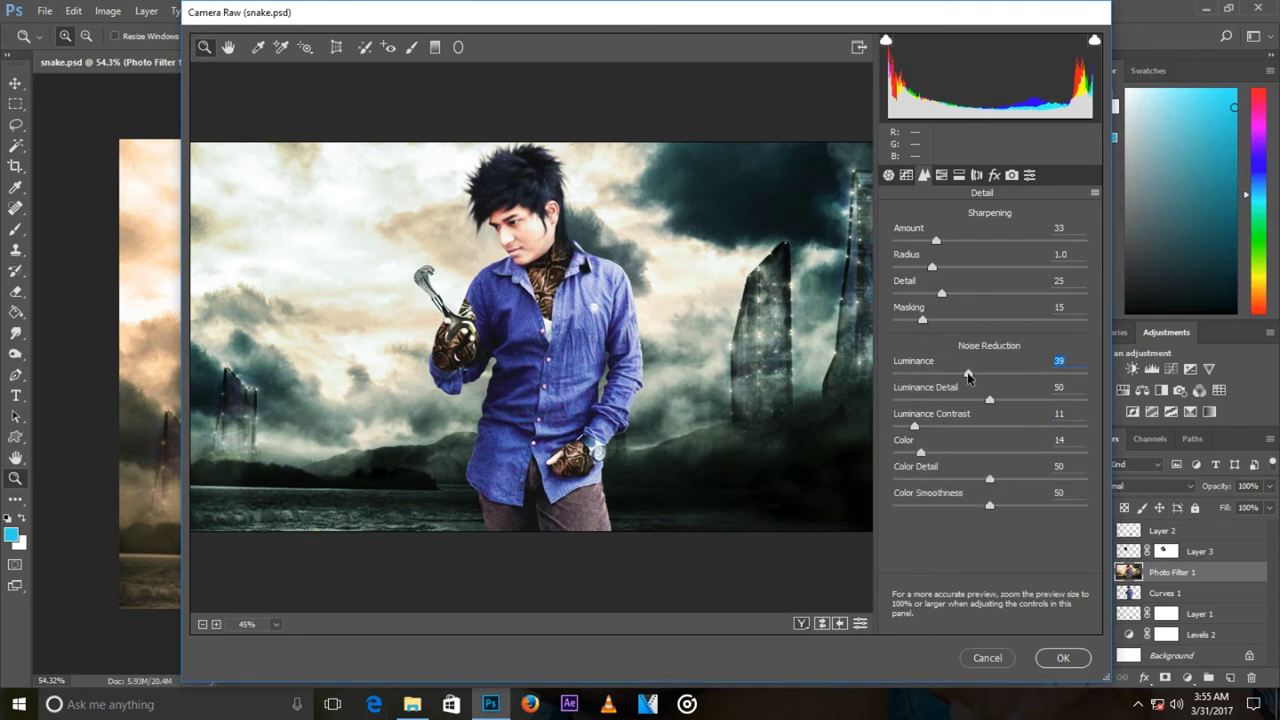
pyautogui.click(500, 222)
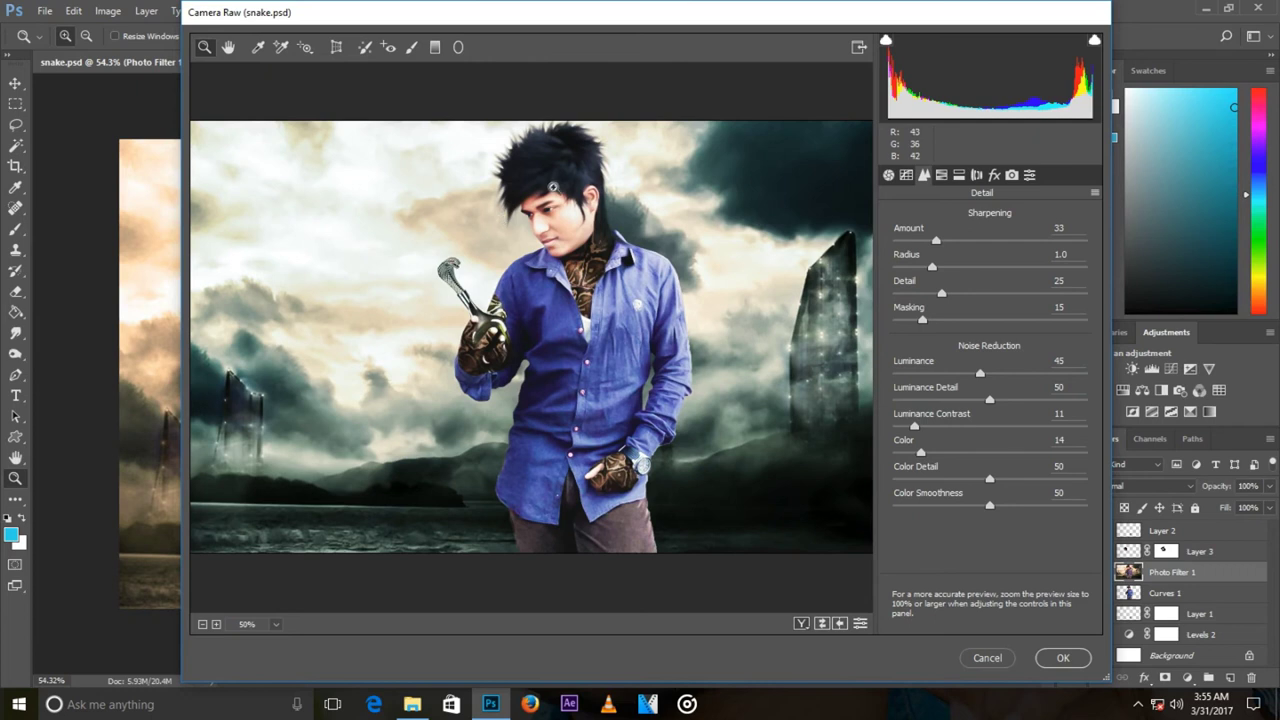
pyautogui.click(515, 245)
pyautogui.click(530, 275)
pyautogui.click(541, 298)
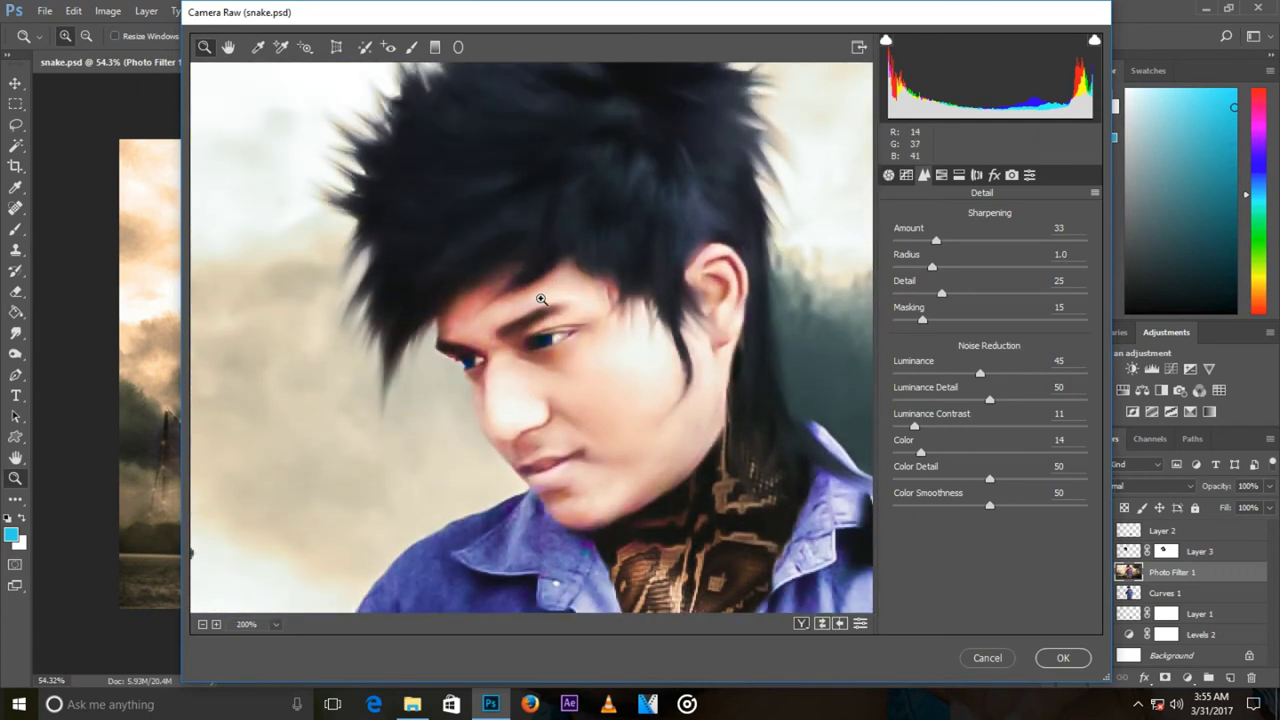
pyautogui.keyDown('alt'); pyautogui.click(541, 298); pyautogui.keyUp('alt')
pyautogui.keyDown('alt'); pyautogui.click(541, 298); pyautogui.keyUp('alt')
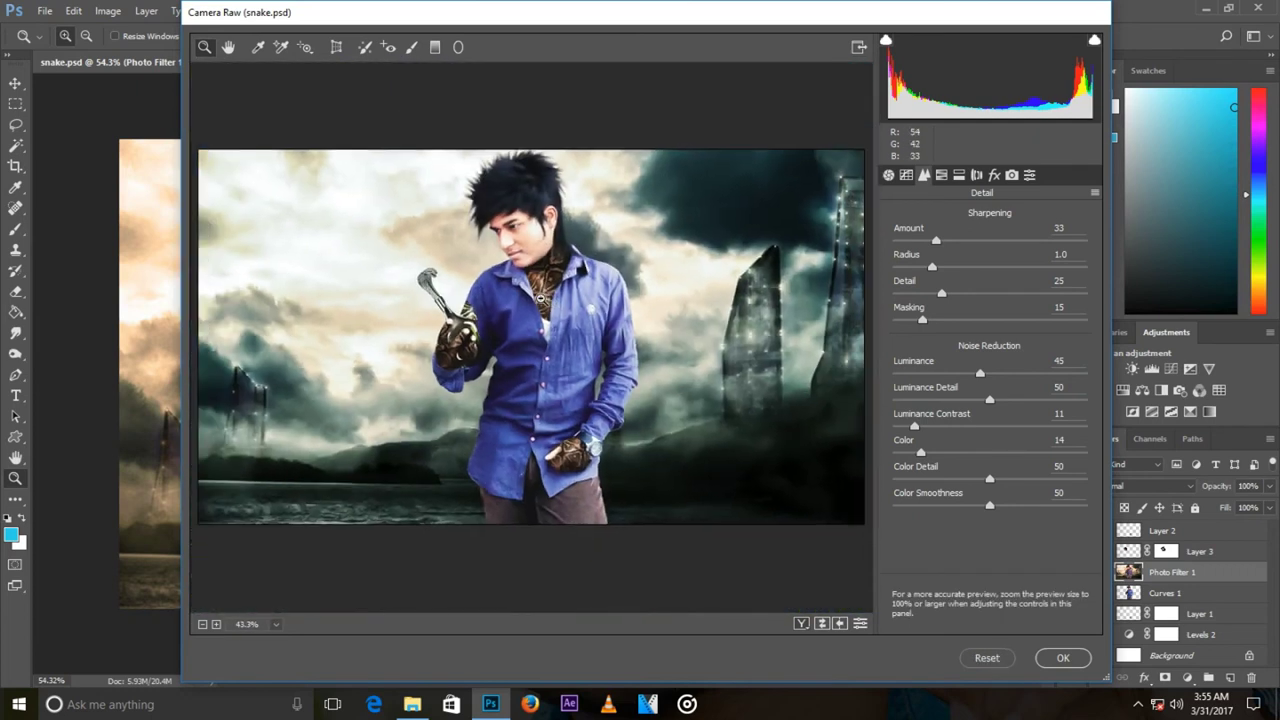
# Step: Shift the red hue, push blue hue toward cyan, and raise Dehaze
pyautogui.click(942, 175)
pyautogui.moveTo(989, 300); pyautogui.dragTo(980, 302)
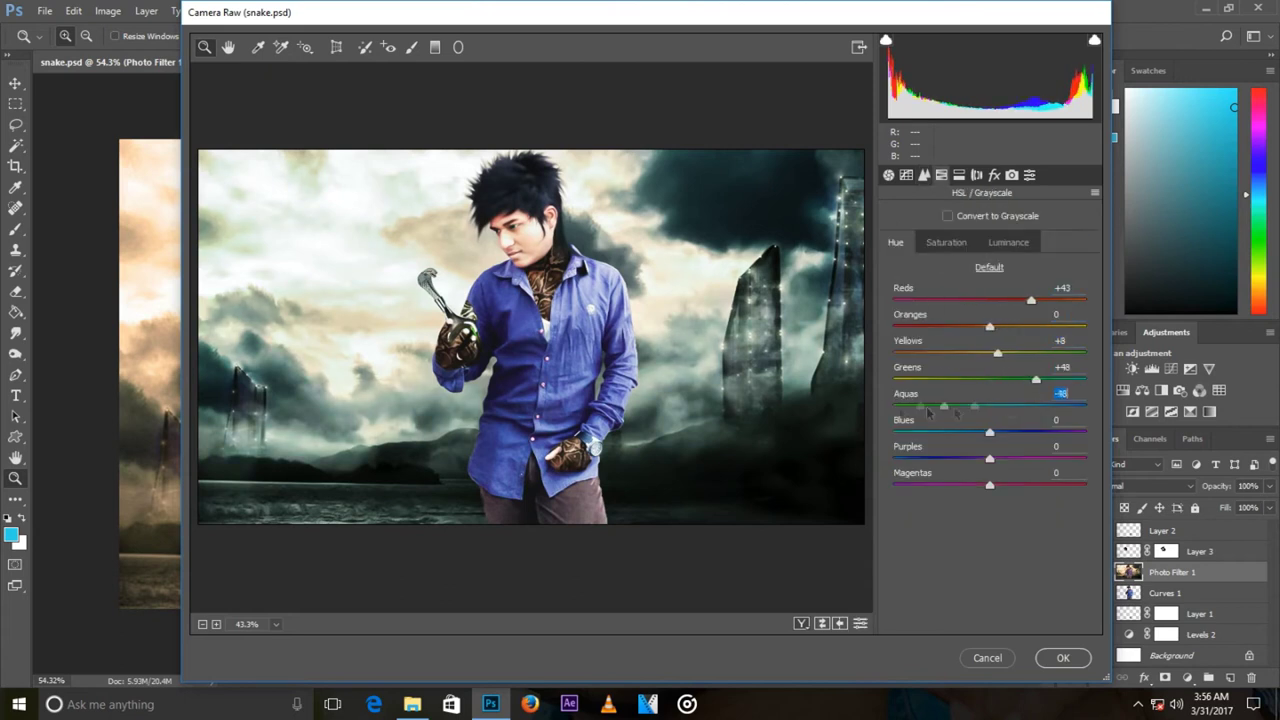
pyautogui.moveTo(989, 431); pyautogui.dragTo(945, 453)
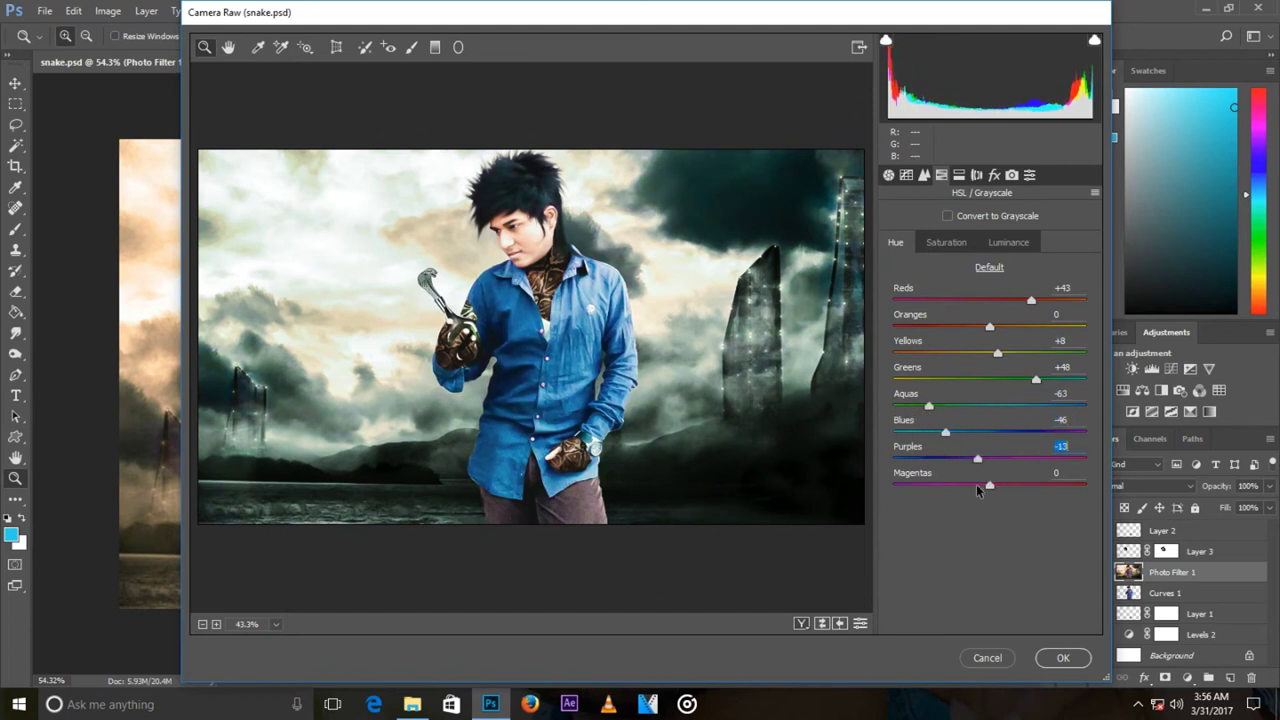
pyautogui.click(959, 175)
pyautogui.moveTo(990, 243)
pyautogui.mouseDown()
pyautogui.moveTo(1043, 243)
pyautogui.moveTo(995, 268)
pyautogui.mouseUp()
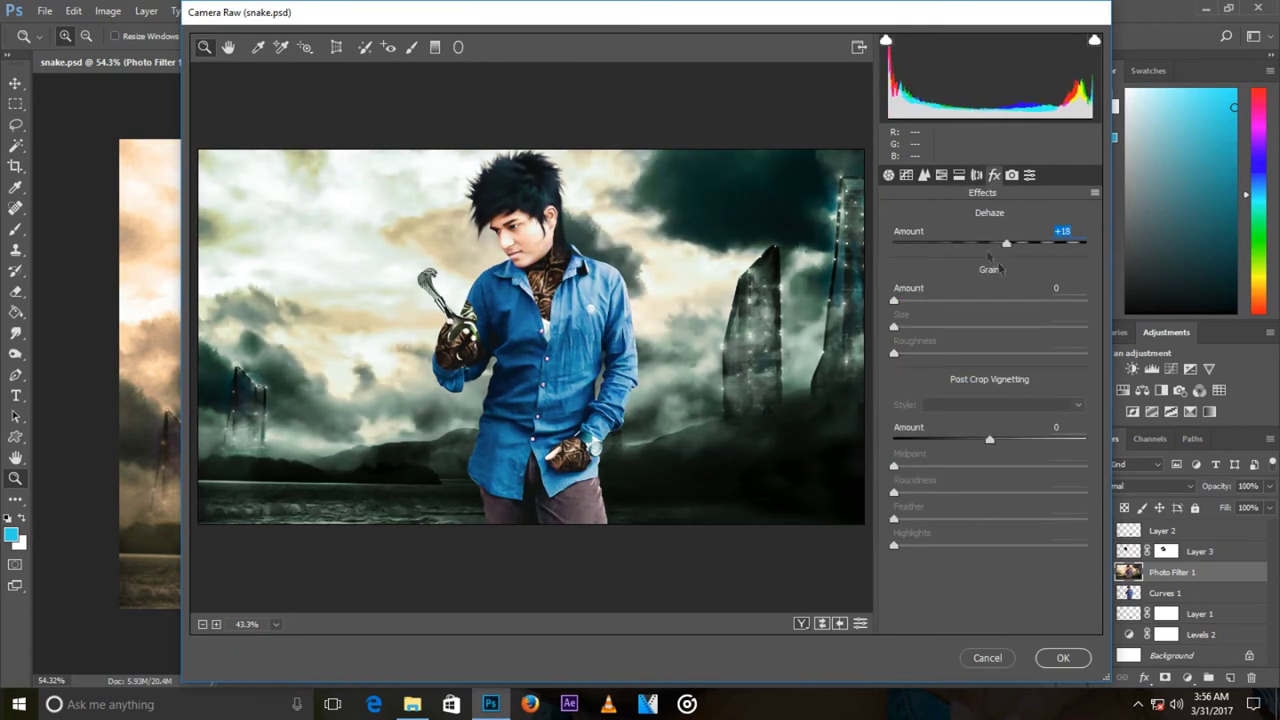
# Step: Set calibration Red Primary Hue +2, lower green, shift blue, and cool Temperature to -30
pyautogui.click(1011, 175)
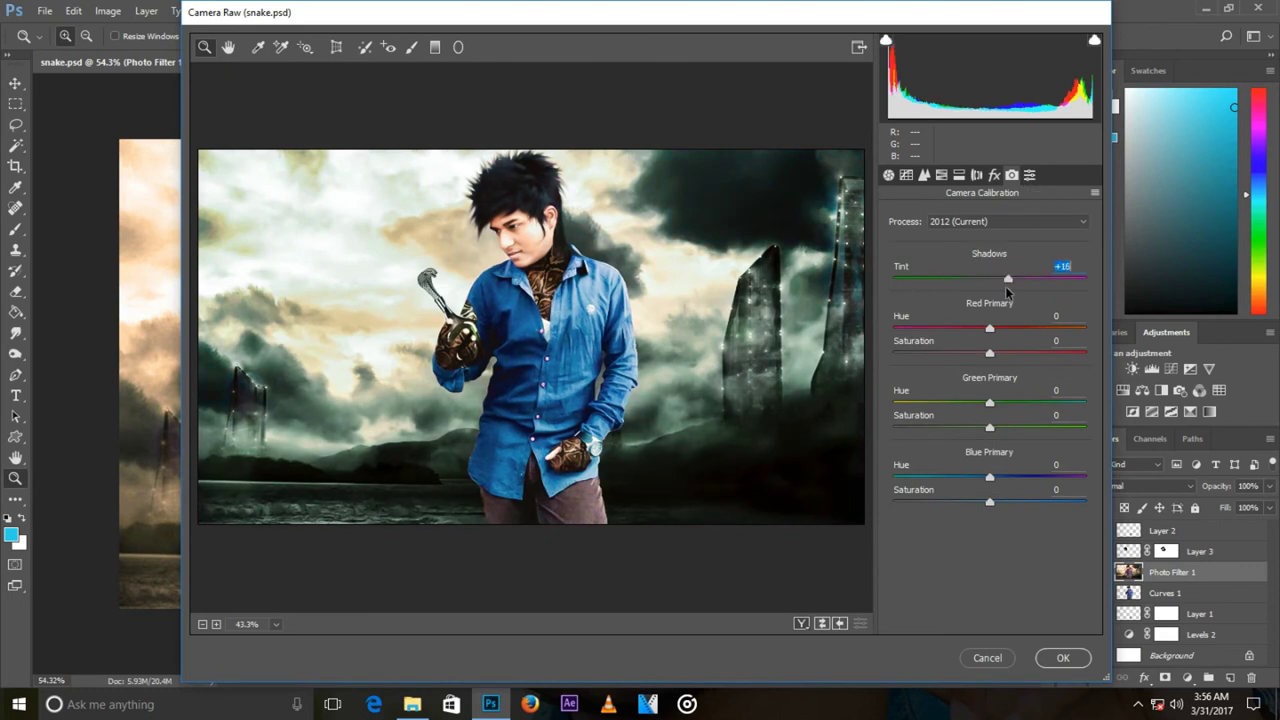
pyautogui.moveTo(982, 330); pyautogui.dragTo(991, 328)
pyautogui.moveTo(990, 402); pyautogui.dragTo(960, 405)
pyautogui.moveTo(936, 480); pyautogui.dragTo(981, 479)
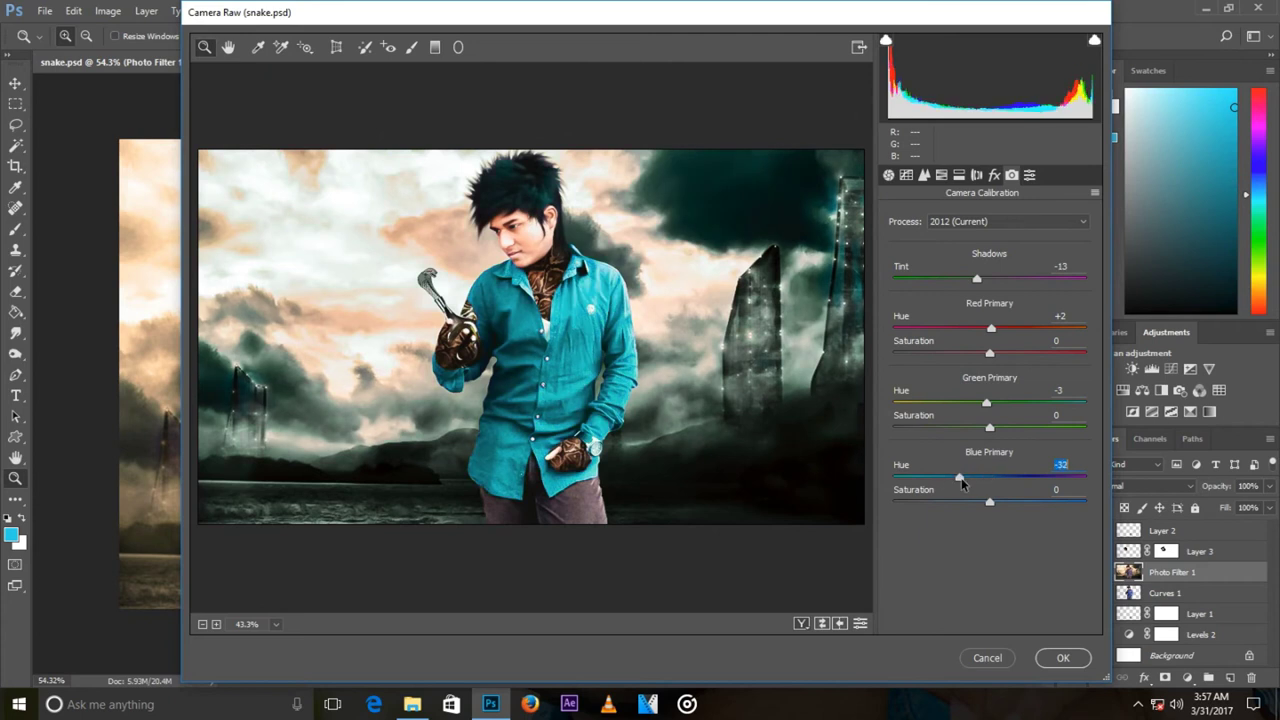
pyautogui.click(888, 175)
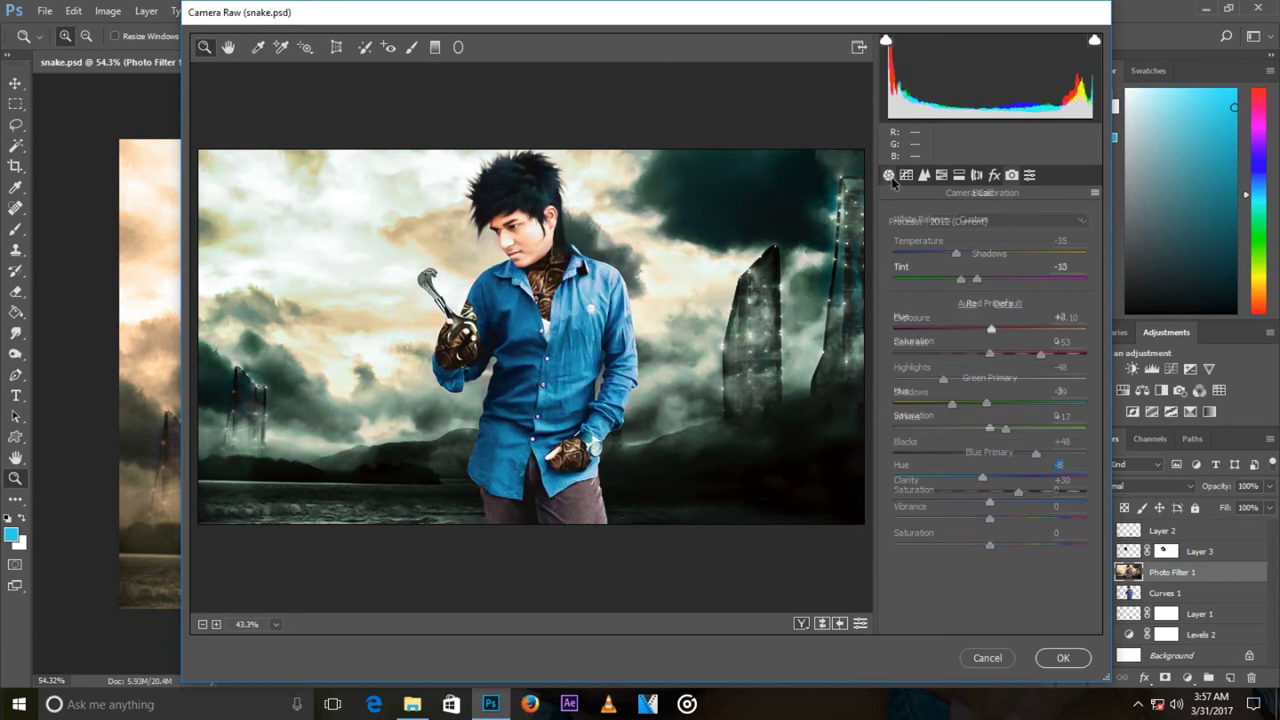
pyautogui.moveTo(960, 254)
pyautogui.mouseDown()
pyautogui.moveTo(986, 254)
pyautogui.moveTo(950, 262)
pyautogui.mouseUp()
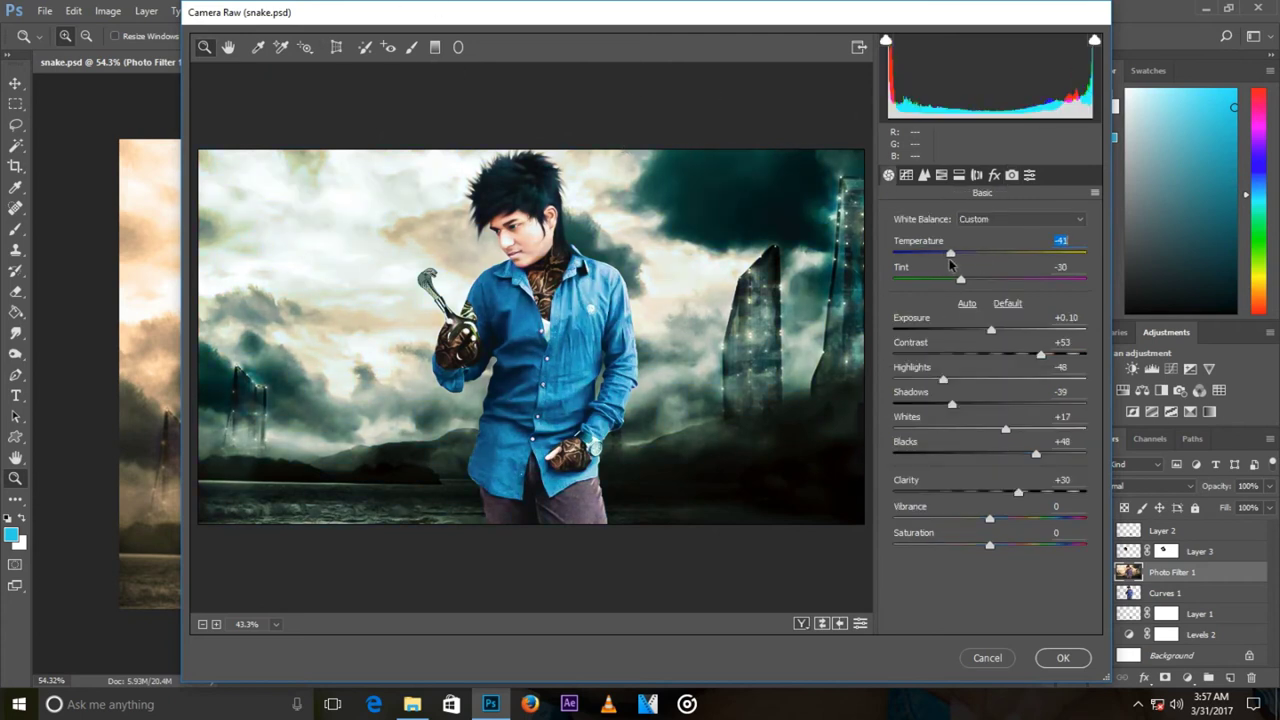
# Step: Add a left-edge graduated filter with lower exposure, highlights and shadows and more contrast
pyautogui.click(435, 47)
pyautogui.moveTo(200, 365); pyautogui.dragTo(432, 365)
pyautogui.moveTo(971, 296); pyautogui.dragTo(949, 296)
pyautogui.moveTo(1041, 320); pyautogui.dragTo(1051, 320)
pyautogui.moveTo(975, 345)
pyautogui.mouseDown()
pyautogui.moveTo(1015, 345)
pyautogui.moveTo(950, 350)
pyautogui.moveTo(966, 370)
pyautogui.moveTo(925, 396)
pyautogui.mouseUp()
pyautogui.moveTo(994, 420); pyautogui.dragTo(977, 437)
# Step: Add a right-edge graduated filter with raised highlights and lifted shadows
pyautogui.moveTo(869, 347); pyautogui.dragTo(634, 363)
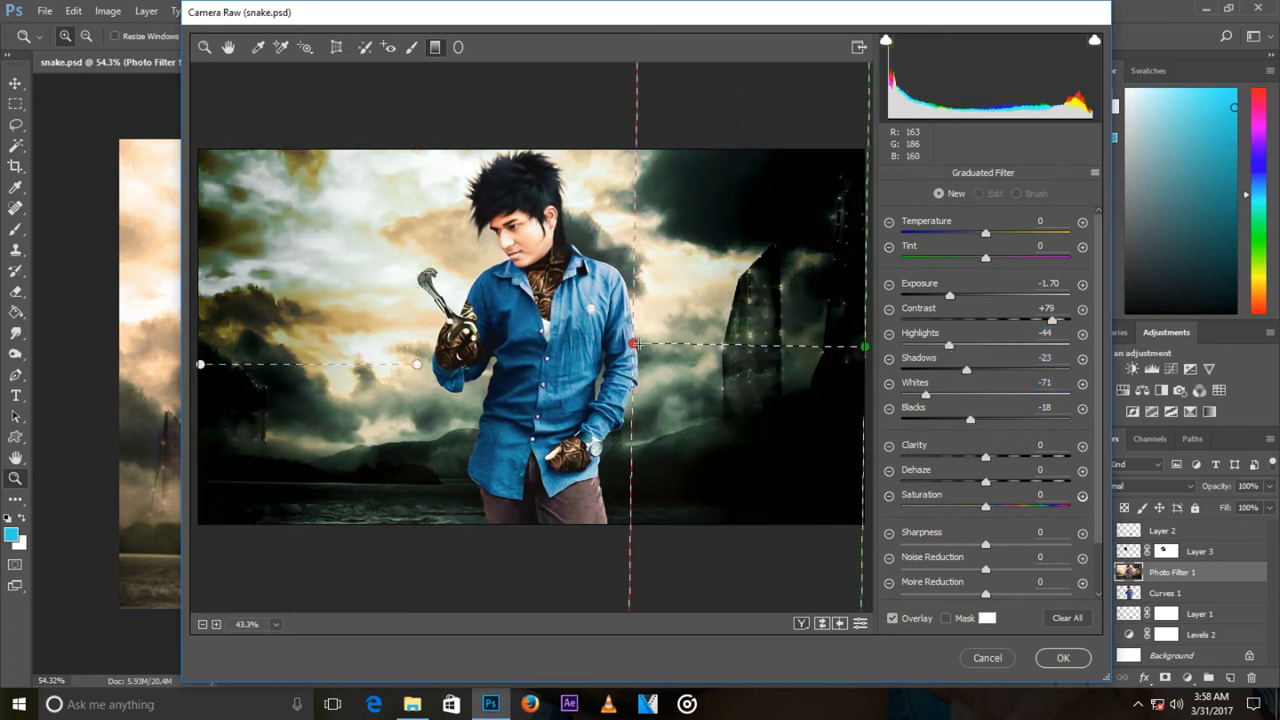
pyautogui.moveTo(949, 295)
pyautogui.mouseDown()
pyautogui.moveTo(987, 298)
pyautogui.moveTo(975, 297)
pyautogui.mouseUp()
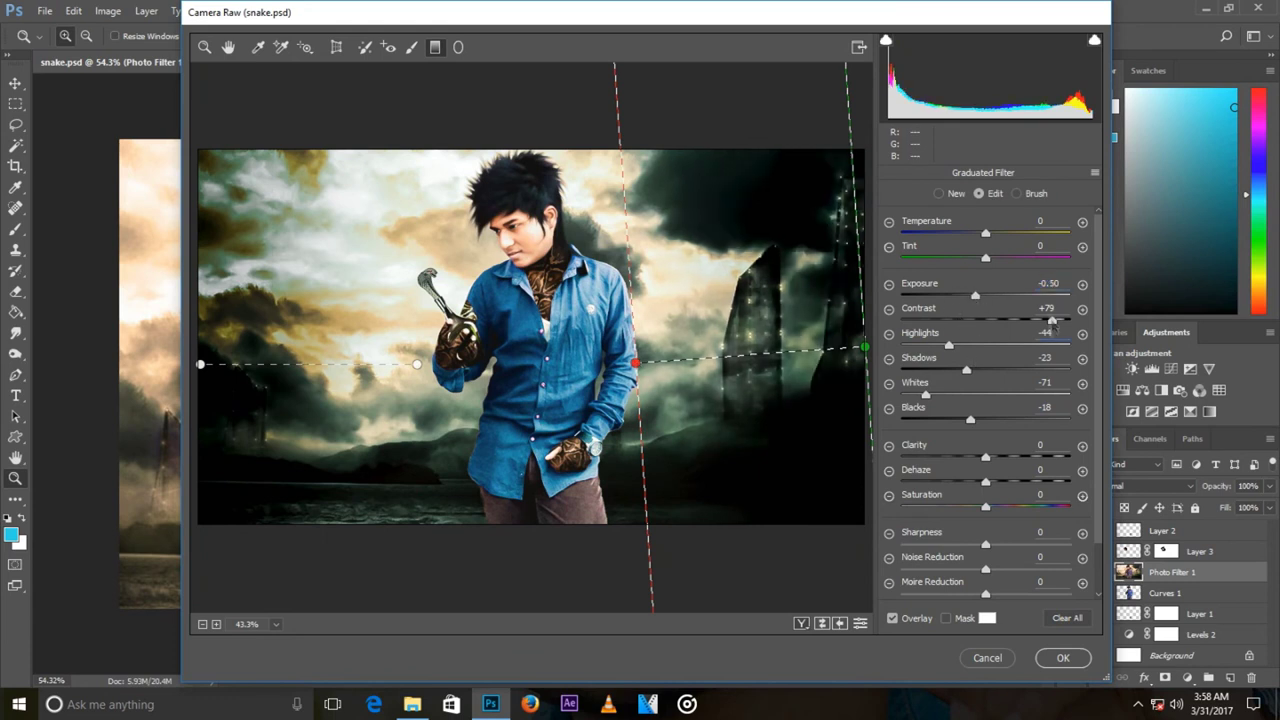
pyautogui.click(1017, 345)
pyautogui.moveTo(1009, 372); pyautogui.dragTo(1014, 370)
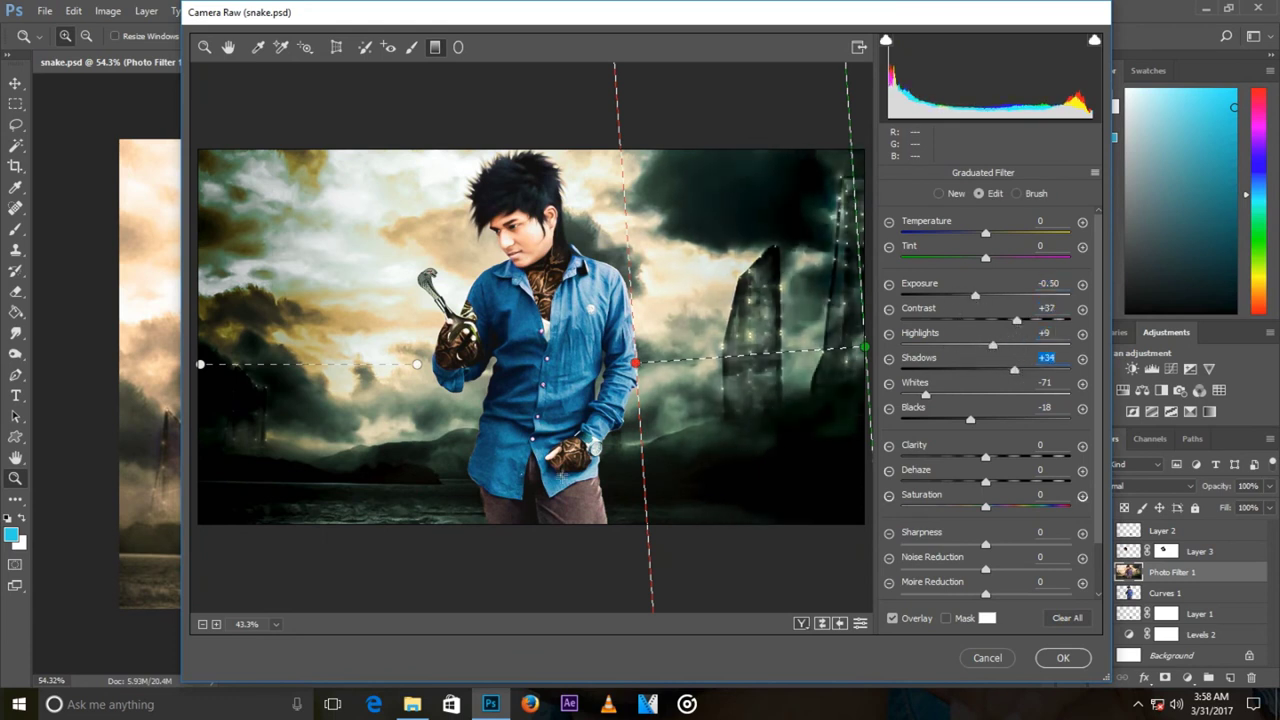
# Step: Add a tilted bottom graduated filter with darker exposure, and lower Vibrance to -11
pyautogui.moveTo(538, 530); pyautogui.dragTo(527, 427)
pyautogui.moveTo(975, 296); pyautogui.dragTo(959, 296)
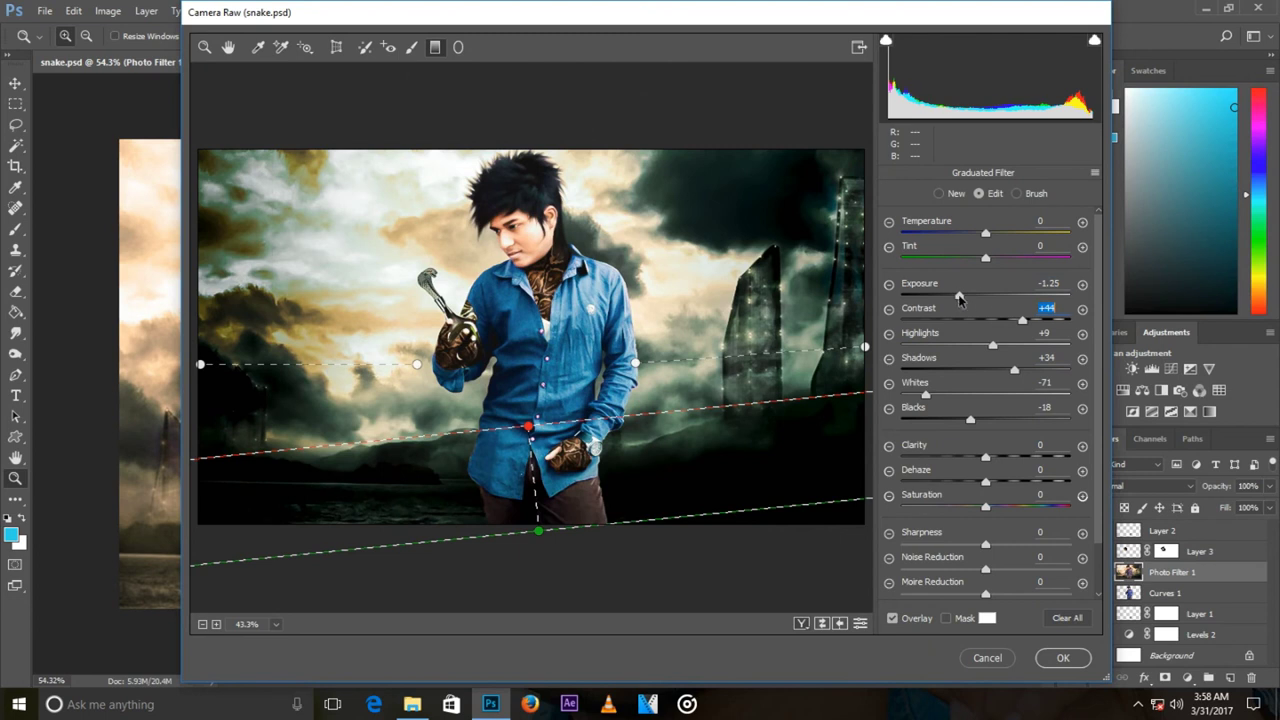
pyautogui.click(204, 50)
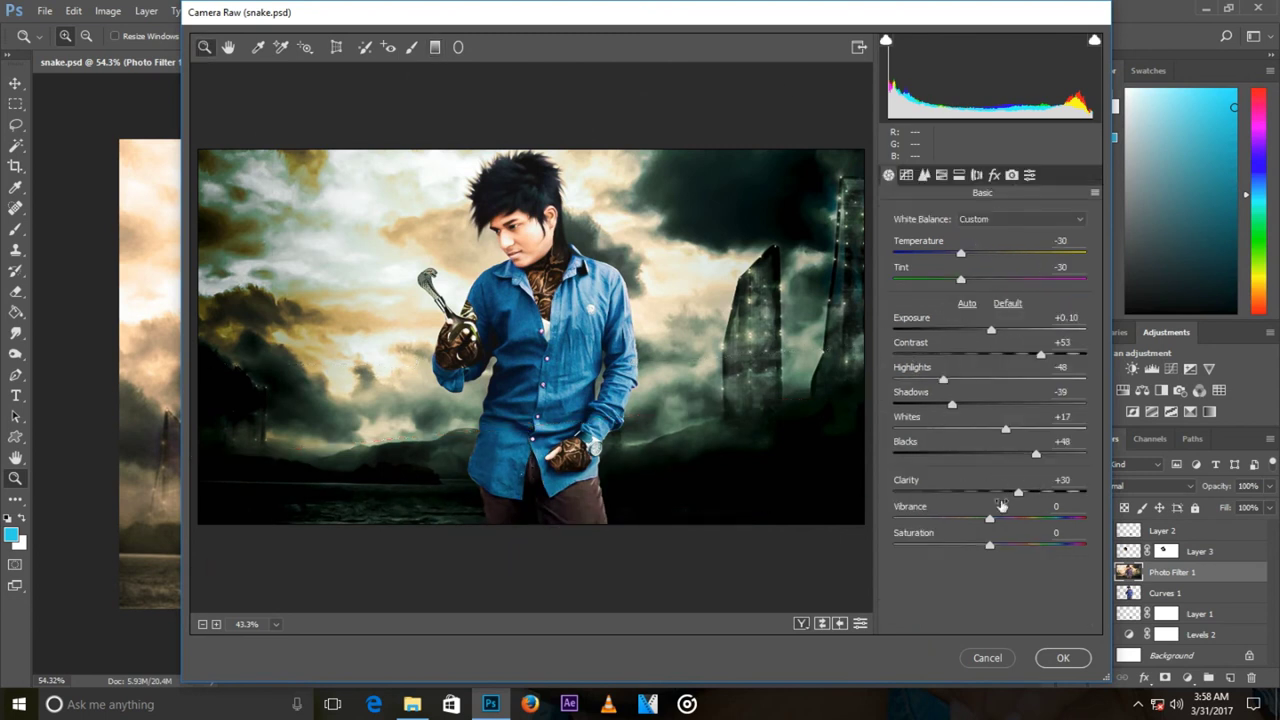
pyautogui.moveTo(988, 521); pyautogui.dragTo(981, 521)
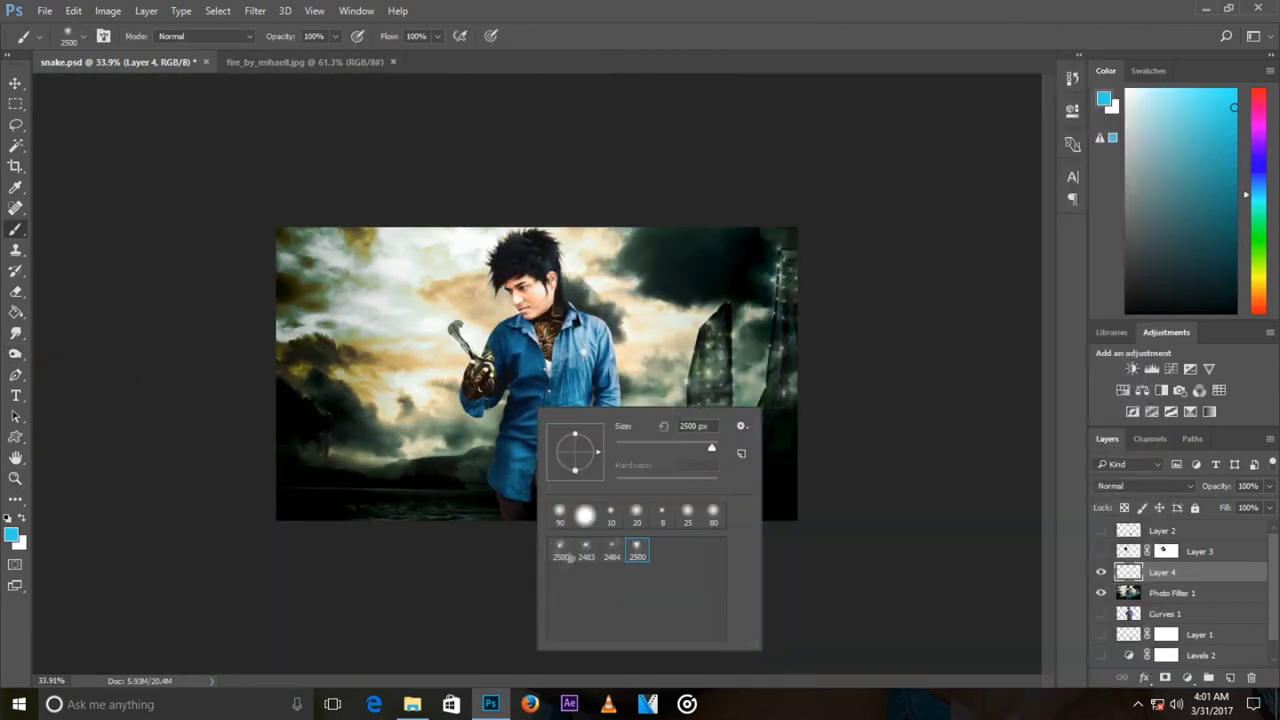
# Step: Set Layer 4 to Luminosity blend mode and Layer 5 to Color
pyautogui.click(1189, 485)
pyautogui.click(1140, 418)
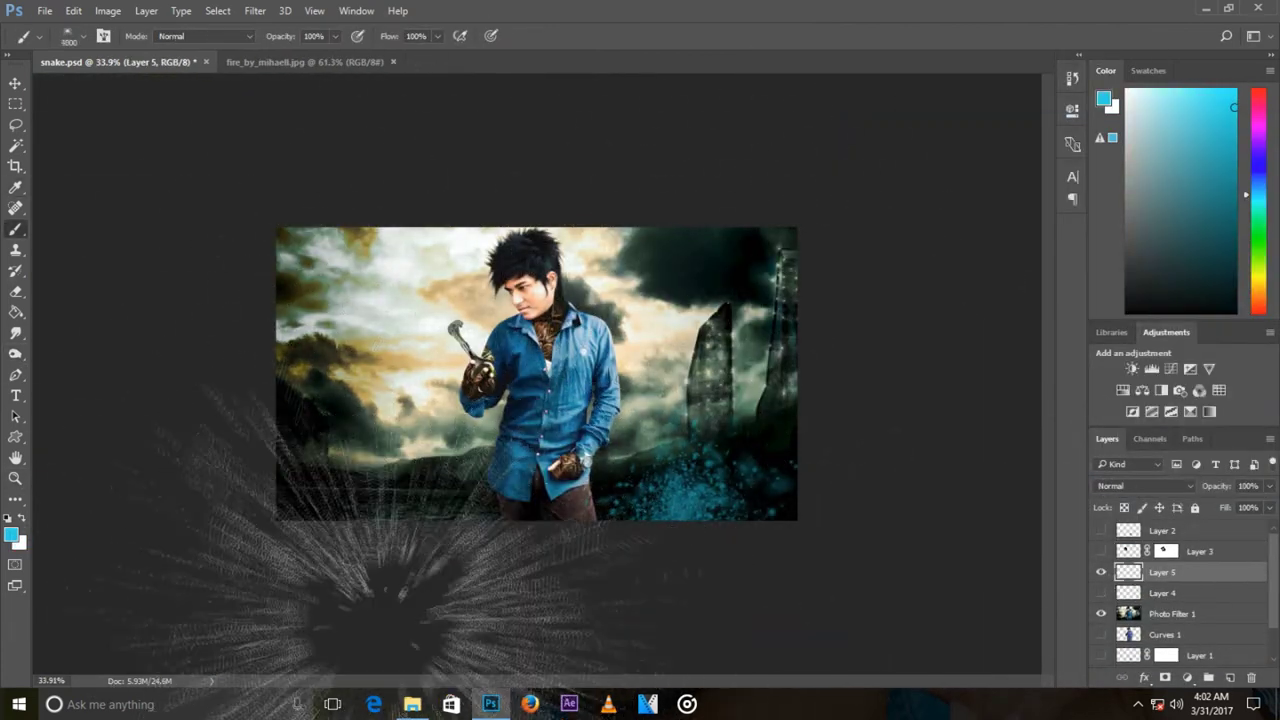
pyautogui.click(1145, 485)
pyautogui.click(1140, 474)
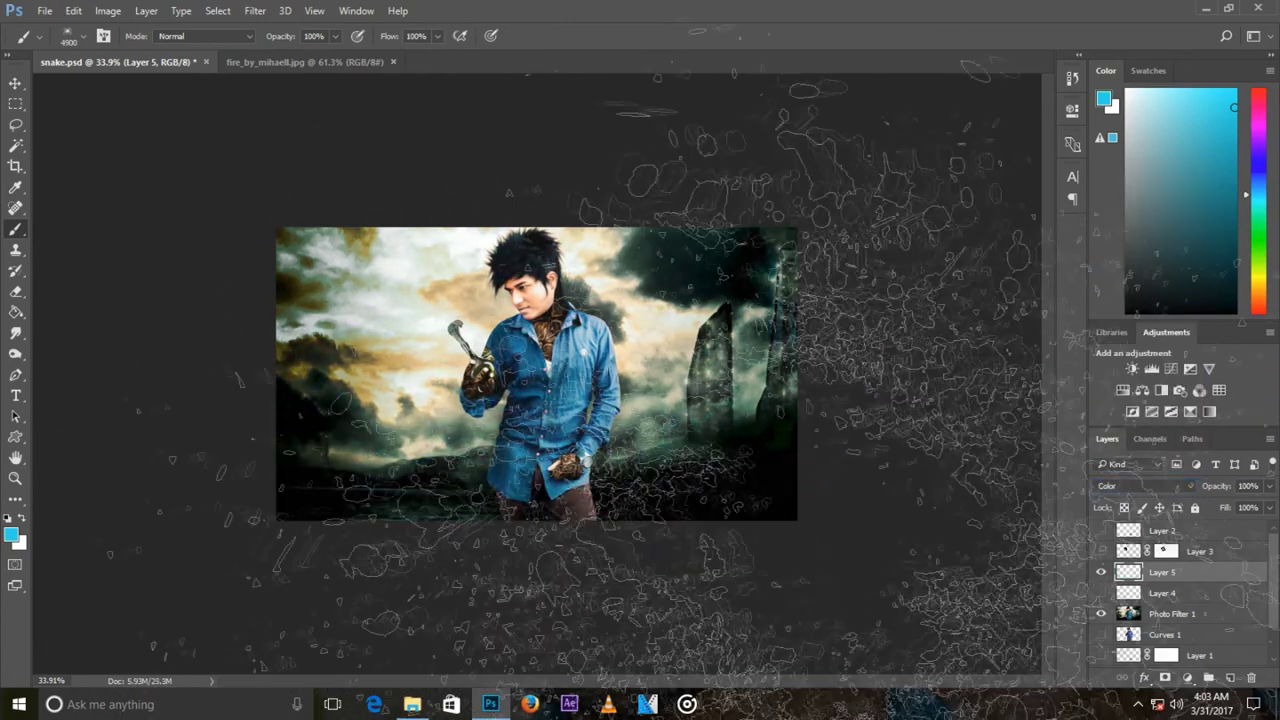
# Step: Paint particles along the bottom and give them a cyan (00ffff) Color Overlay
pyautogui.rightClick(382, 445)
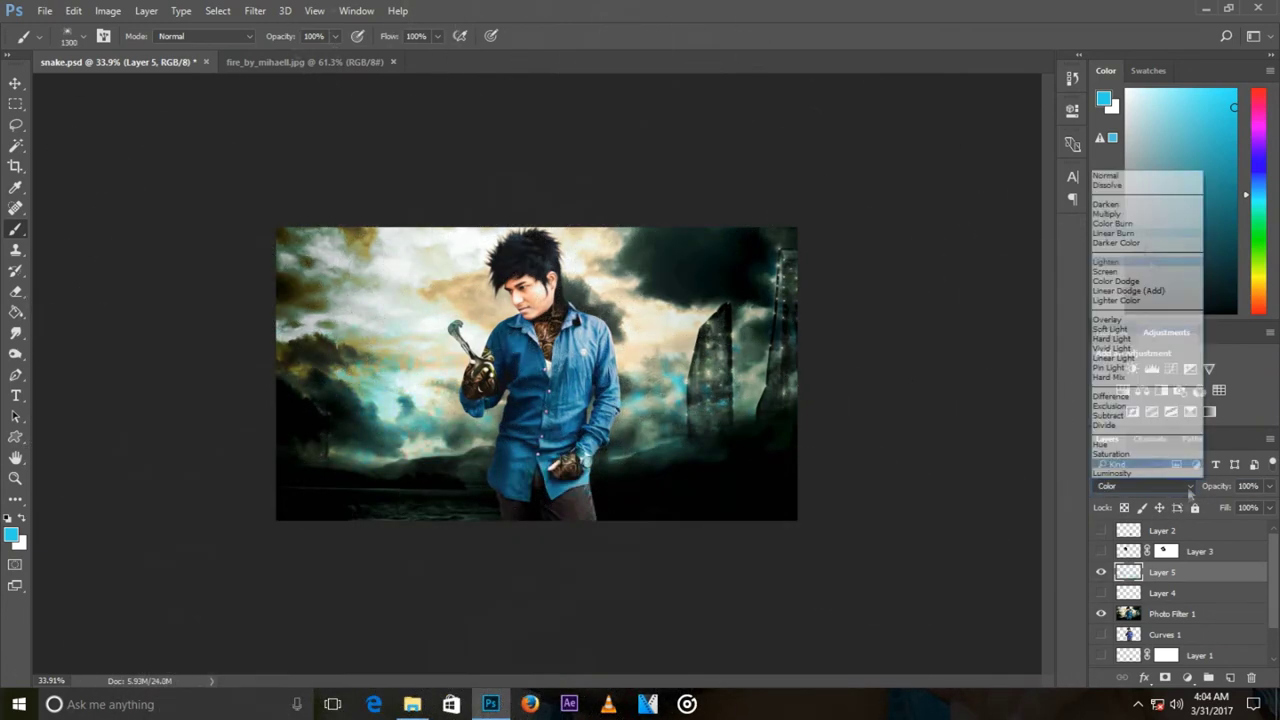
pyautogui.rightClick(478, 442)
pyautogui.click(679, 460)
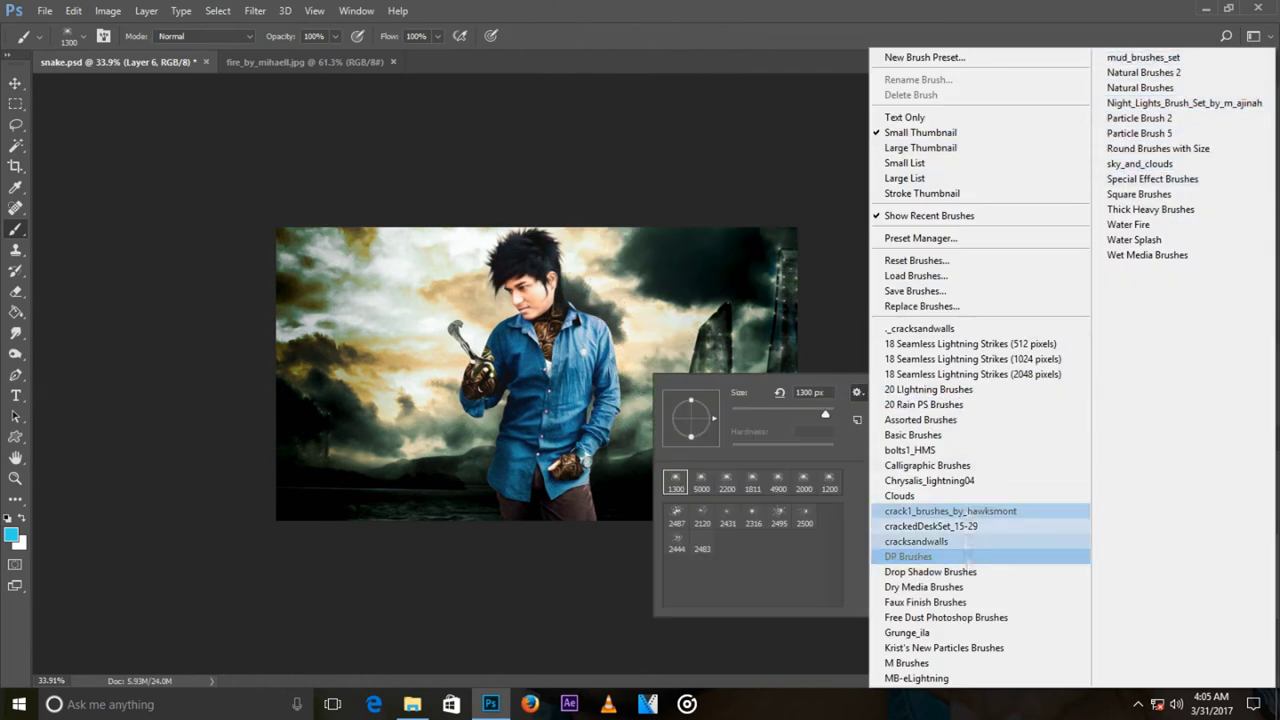
pyautogui.moveTo(300, 500); pyautogui.dragTo(600, 515)
pyautogui.doubleClick(1180, 572)
pyautogui.click(1033, 213)
pyautogui.write('00ffff')
pyautogui.press('Return')
pyautogui.press('Return')
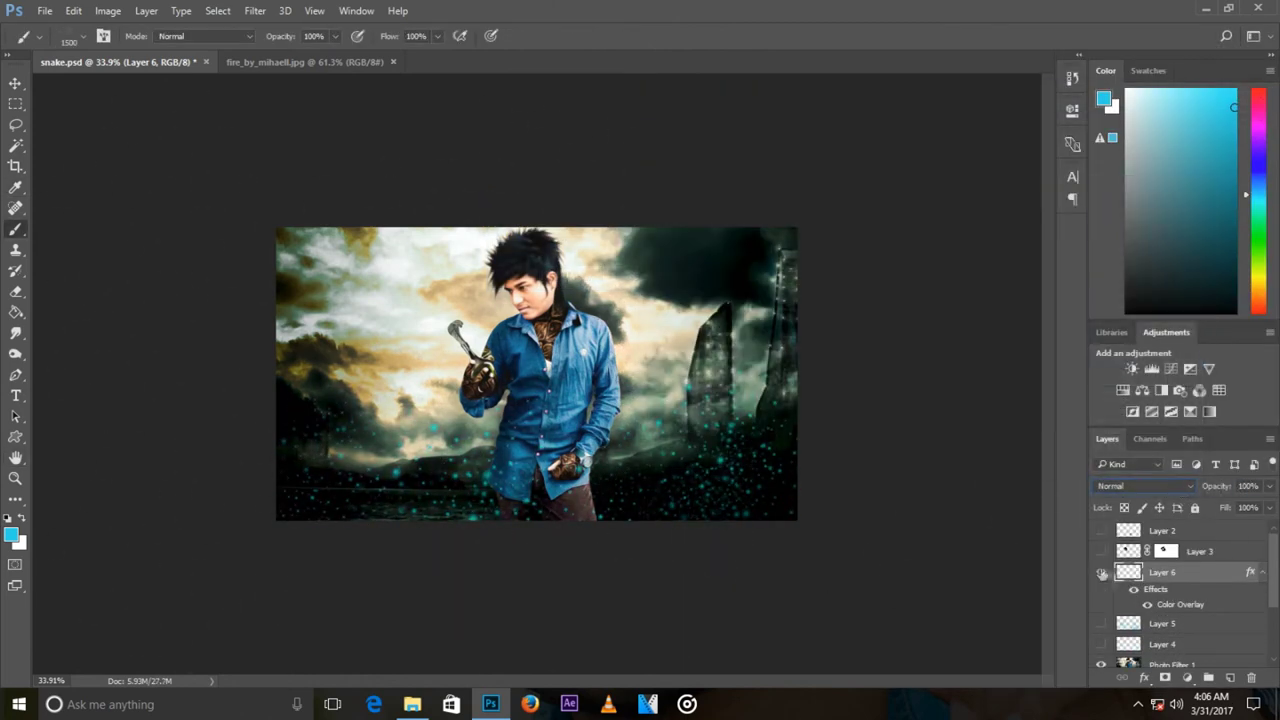
# Step: Paint faint white sparkles along the bottom and soften them with Gaussian Blur
pyautogui.press('x')
pyautogui.moveTo(300, 500); pyautogui.dragTo(760, 515)
pyautogui.click(255, 10)
pyautogui.moveTo(800, 376); pyautogui.dragTo(846, 380)
pyautogui.press('Return')
pyautogui.click(657, 351)
# Step: Paint a black lightning stroke with the lightning brush and position it above the bottle
pyautogui.rightClick(750, 434)
pyautogui.doubleClick(818, 592)
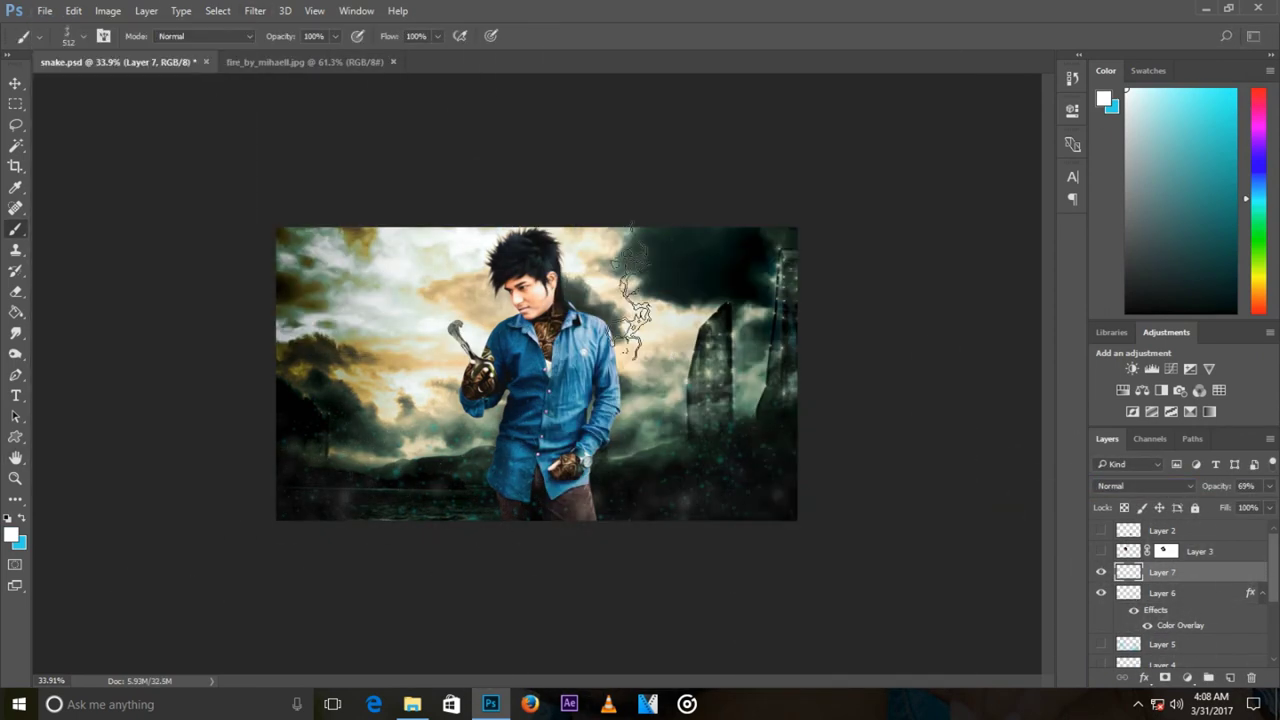
pyautogui.hotkey('ctrl', 'n')
pyautogui.press('Return')
pyautogui.click(528, 400)
pyautogui.rightClick(514, 308)
pyautogui.moveTo(528, 400); pyautogui.dragTo(418, 340)
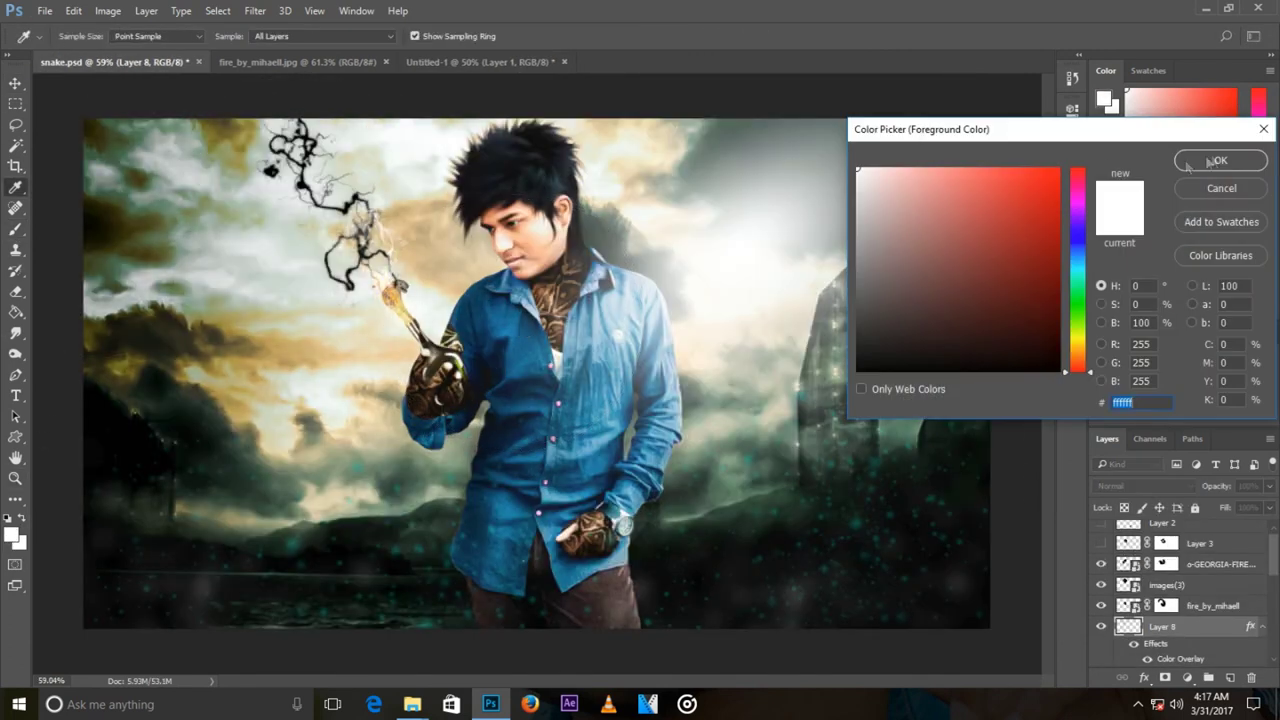
pyautogui.click(1188, 164)
pyautogui.press('b')
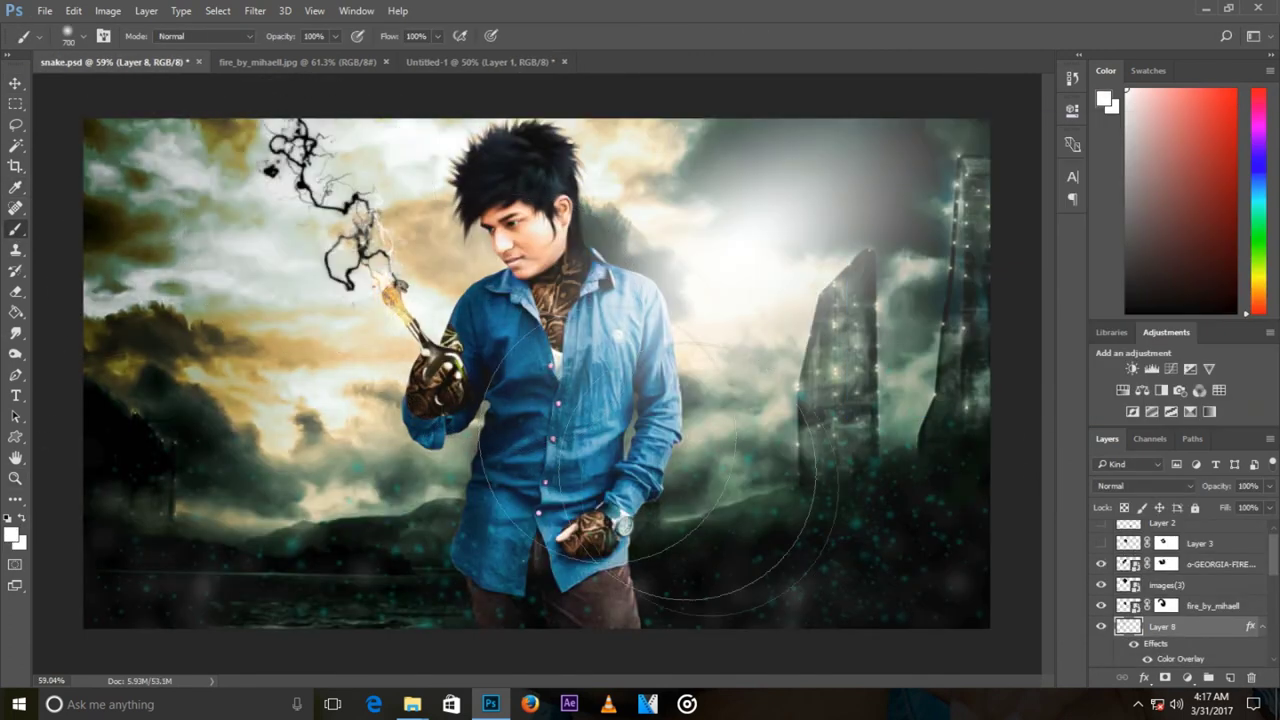
pyautogui.press('z')
pyautogui.moveTo(650, 480); pyautogui.dragTo(560, 480)
# Step: Add a Hue/Saturation adjustment layer with boosted saturation and adjusted lightness
pyautogui.click(1186, 677)
pyautogui.click(1130, 486)
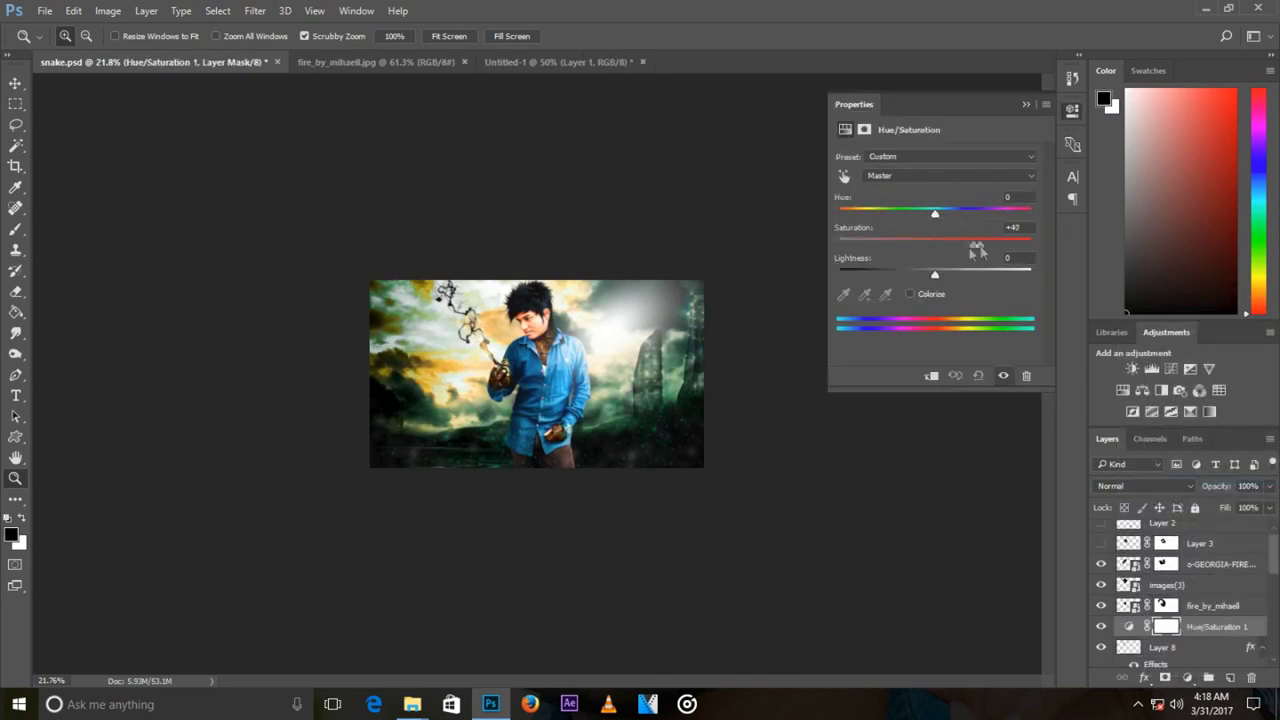
pyautogui.moveTo(919, 244)
pyautogui.mouseDown()
pyautogui.moveTo(949, 244)
pyautogui.moveTo(931, 286)
pyautogui.mouseUp()
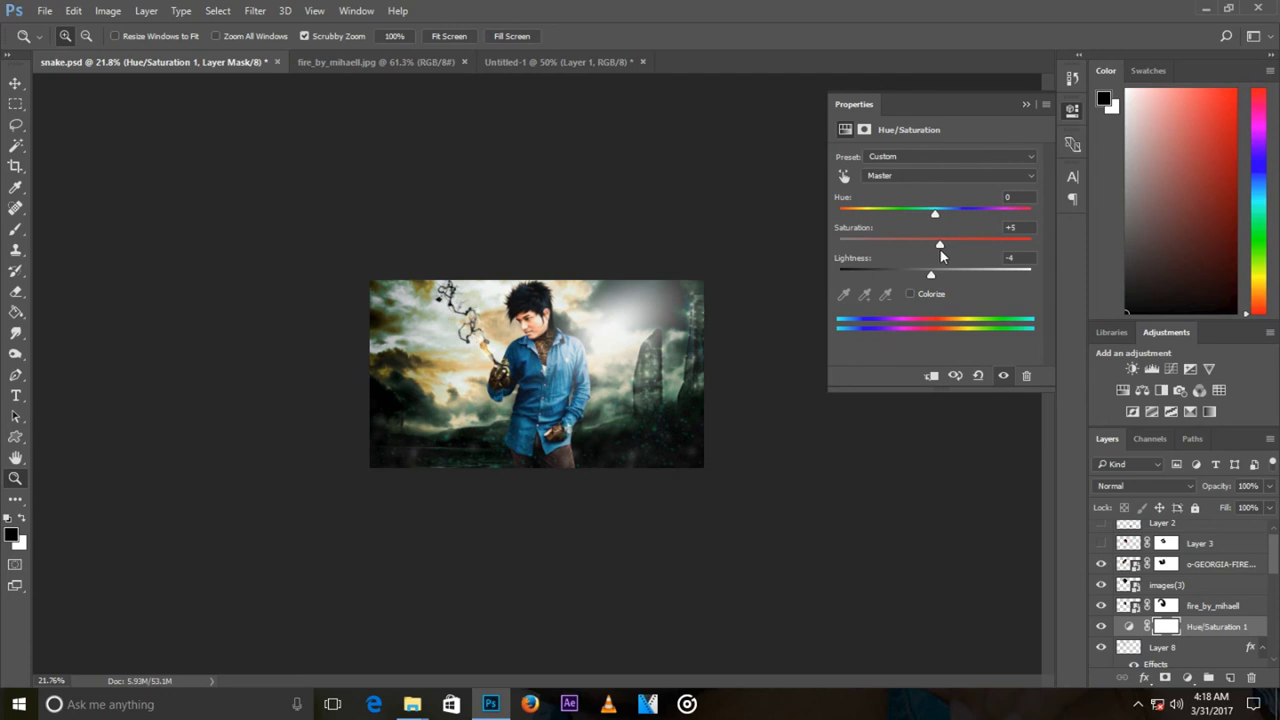
pyautogui.hotkey('ctrl', '0')
pyautogui.scroll(-2, 536, 373)
# Step: Add a Color Balance layer with Midtones -45, +10, -27
pyautogui.click(1186, 677)
pyautogui.click(1175, 500)
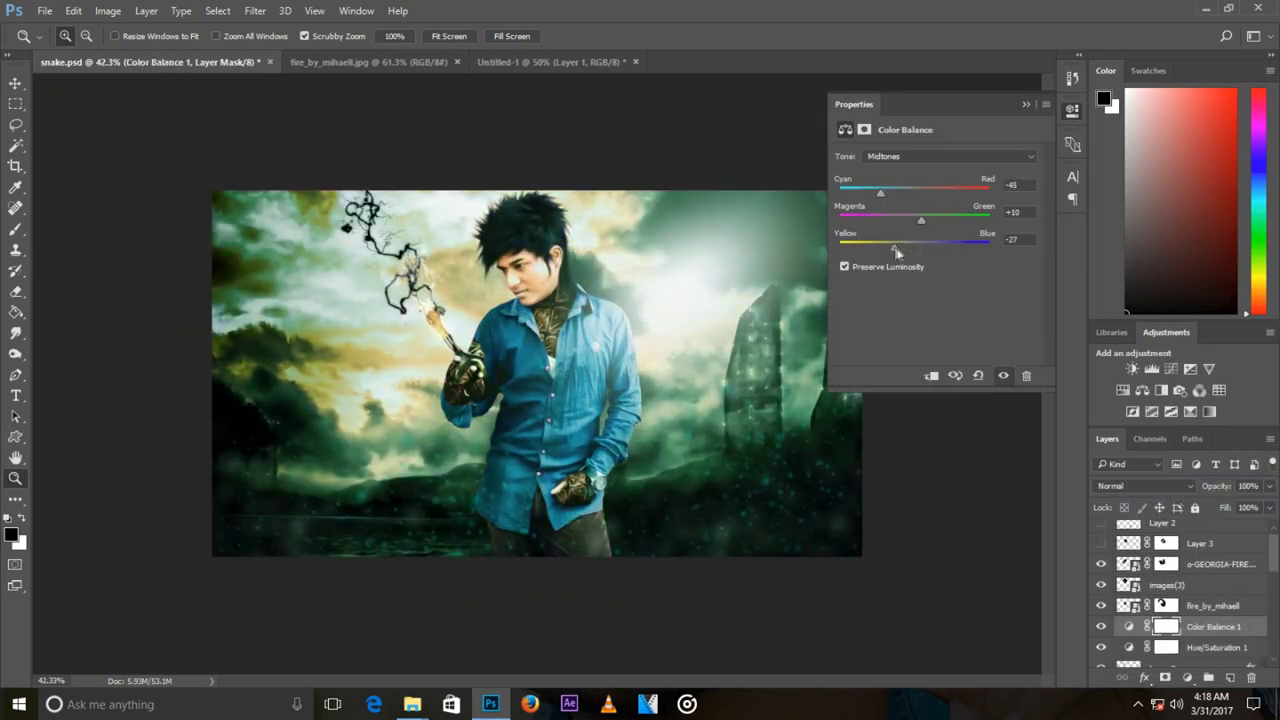
pyautogui.moveTo(877, 205); pyautogui.dragTo(566, 297)
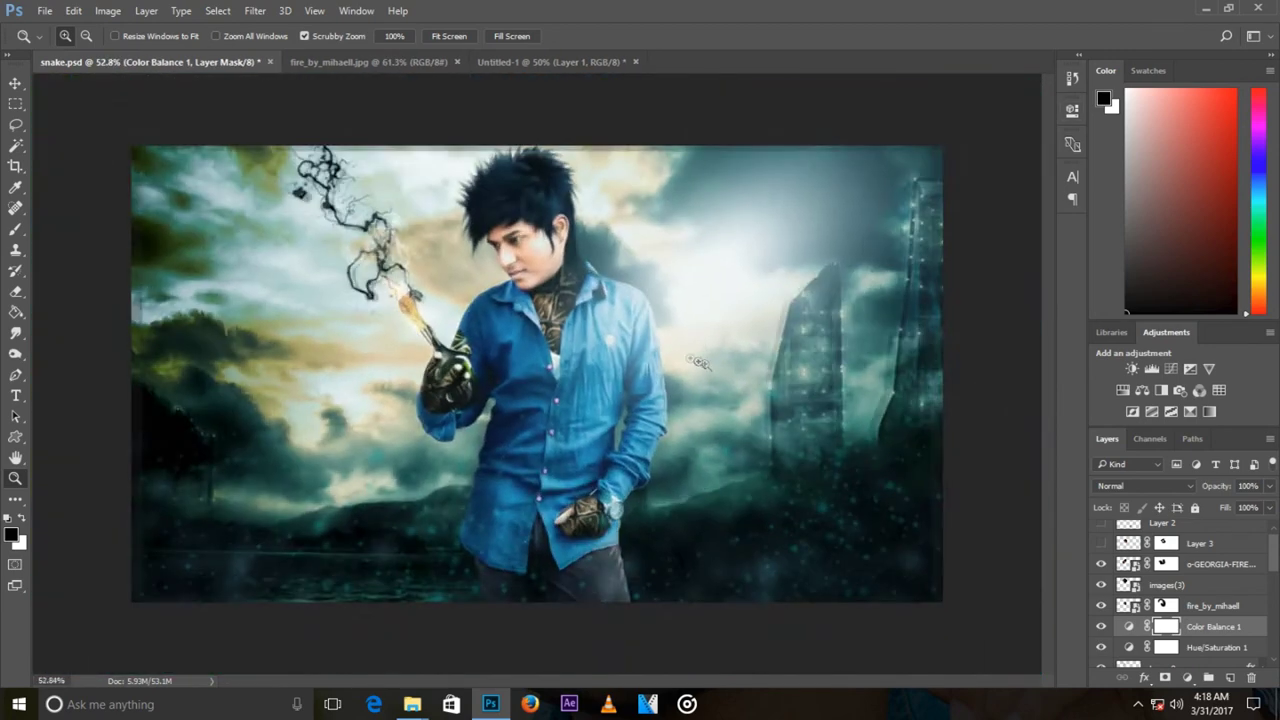
pyautogui.click(45, 11)
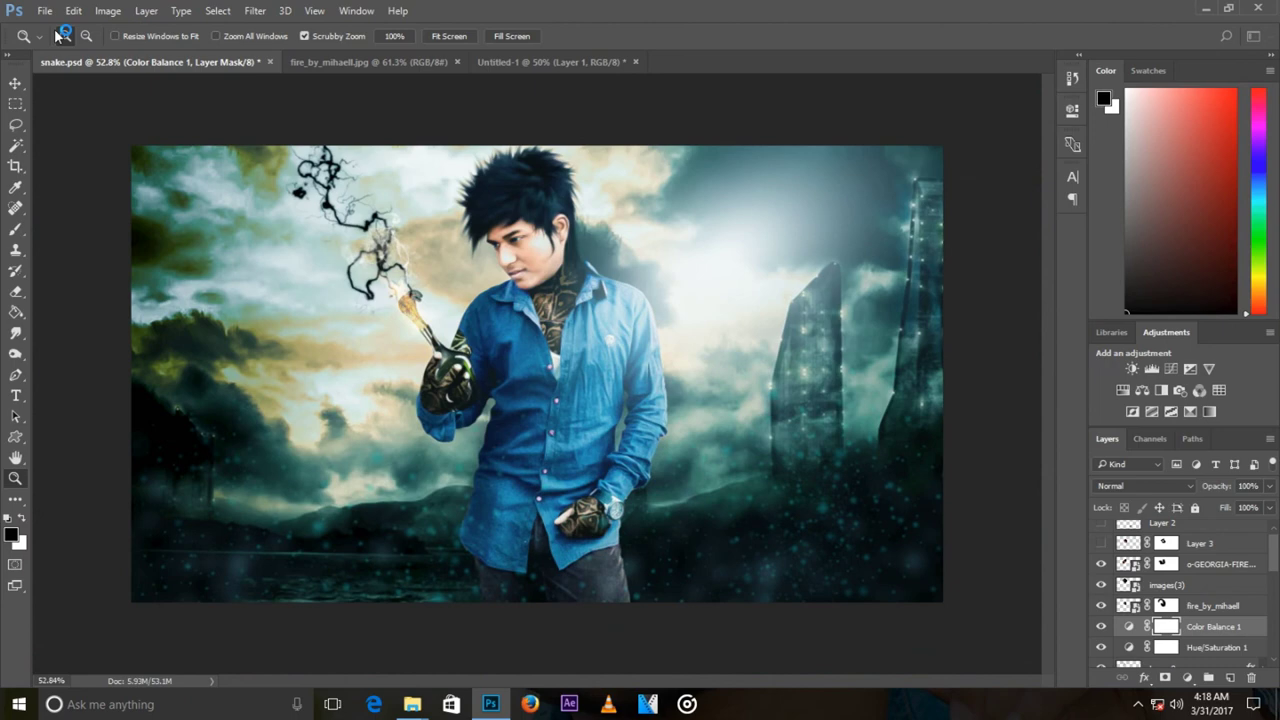
pyautogui.click(1062, 110)
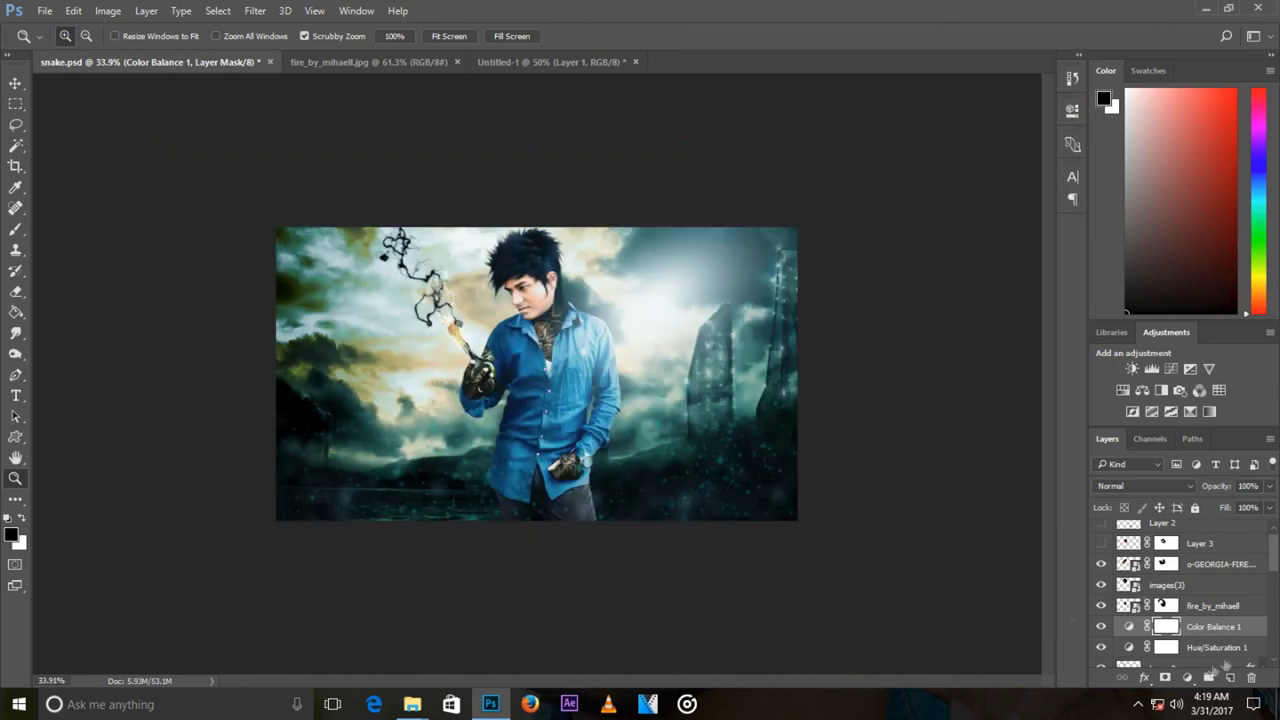
# Step: Stamp all visible layers into one new merged layer with Ctrl+Alt+Shift+E
pyautogui.hotkey('ctrl', 'shift', 'e')
pyautogui.moveTo(521, 368); pyautogui.dragTo(625, 397)
pyautogui.click(258, 12)
pyautogui.press('Escape')
# Step: Apply a Camera Raw radial filter around the man with Exposure -1.20 and Shadows +80
pyautogui.click(258, 12)
pyautogui.click(300, 155)
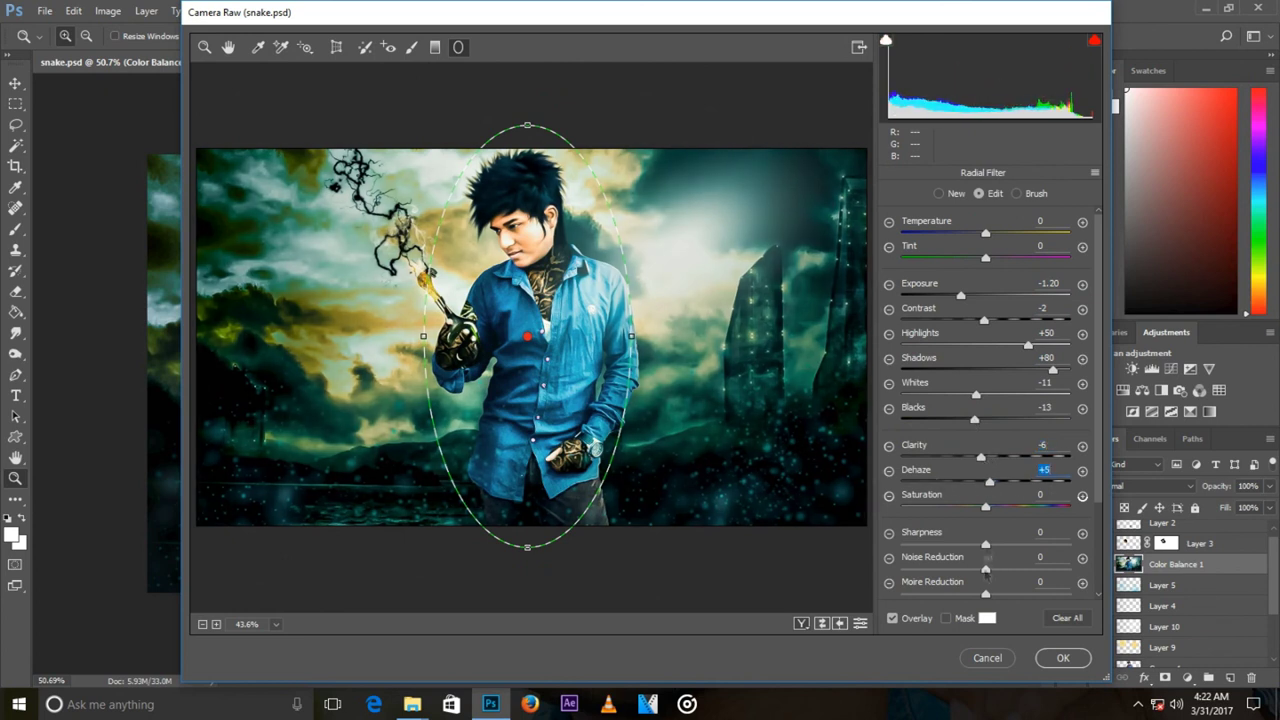
pyautogui.press('Return')
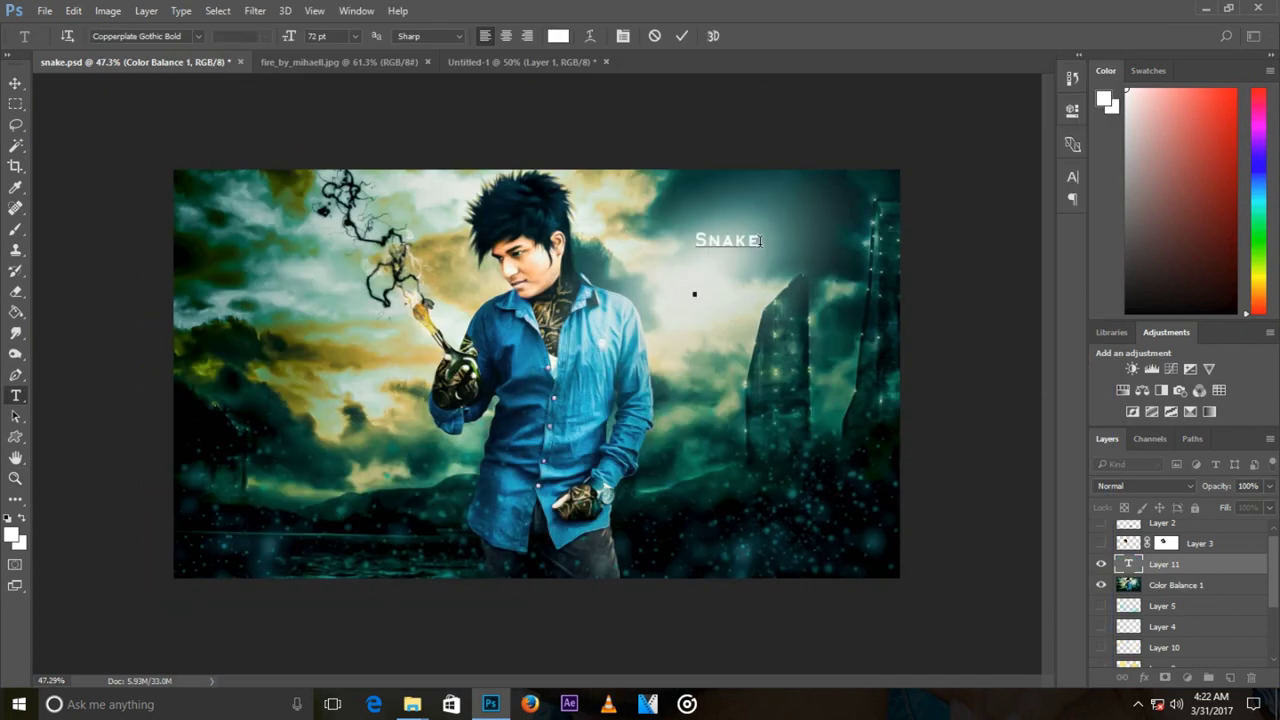
pyautogui.write('World')
# Step: Change the Snake World title's font to Samarkan
pyautogui.click(558, 36)
pyautogui.click(1220, 160)
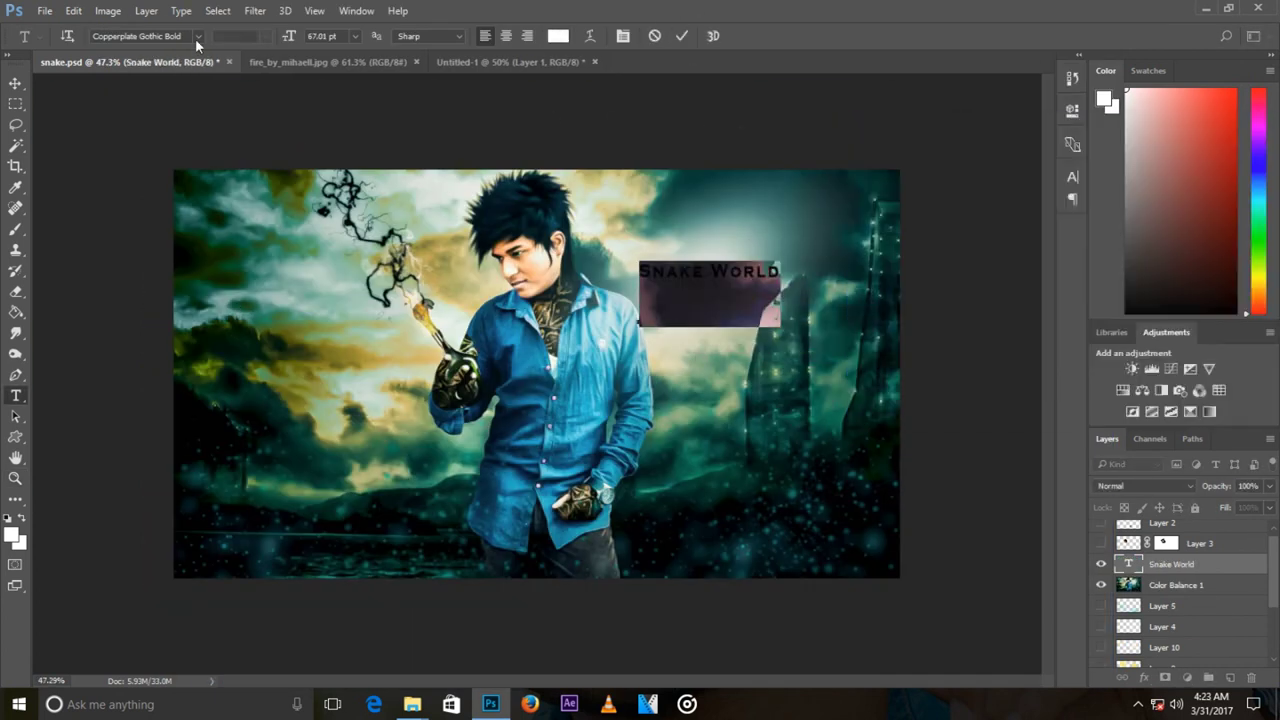
pyautogui.click(198, 36)
pyautogui.scroll(-10, 340, 355)
pyautogui.scroll(-10, 340, 355)
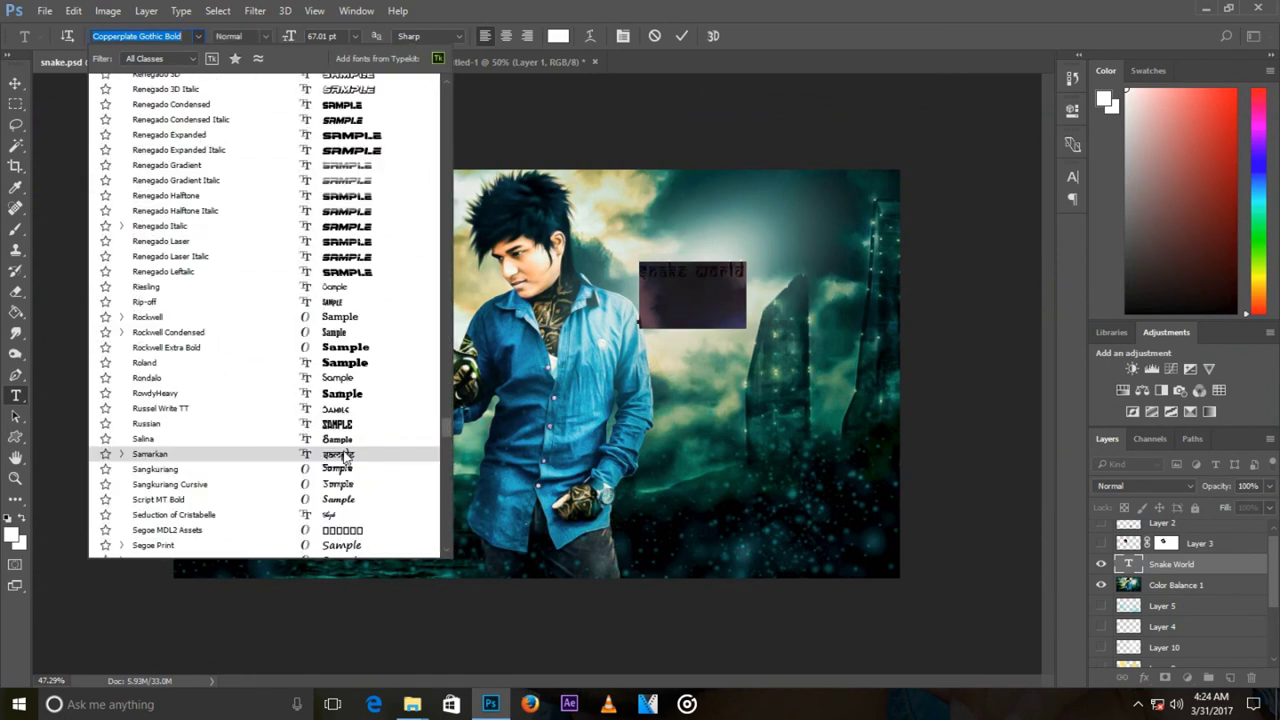
pyautogui.click(345, 456)
# Step: Add an 'edited by' credit line with the author's name beneath the title, in Future Forces Condensed
pyautogui.write('edited by gautam das')
pyautogui.hotkey('ctrl', 'a')
pyautogui.click(198, 36)
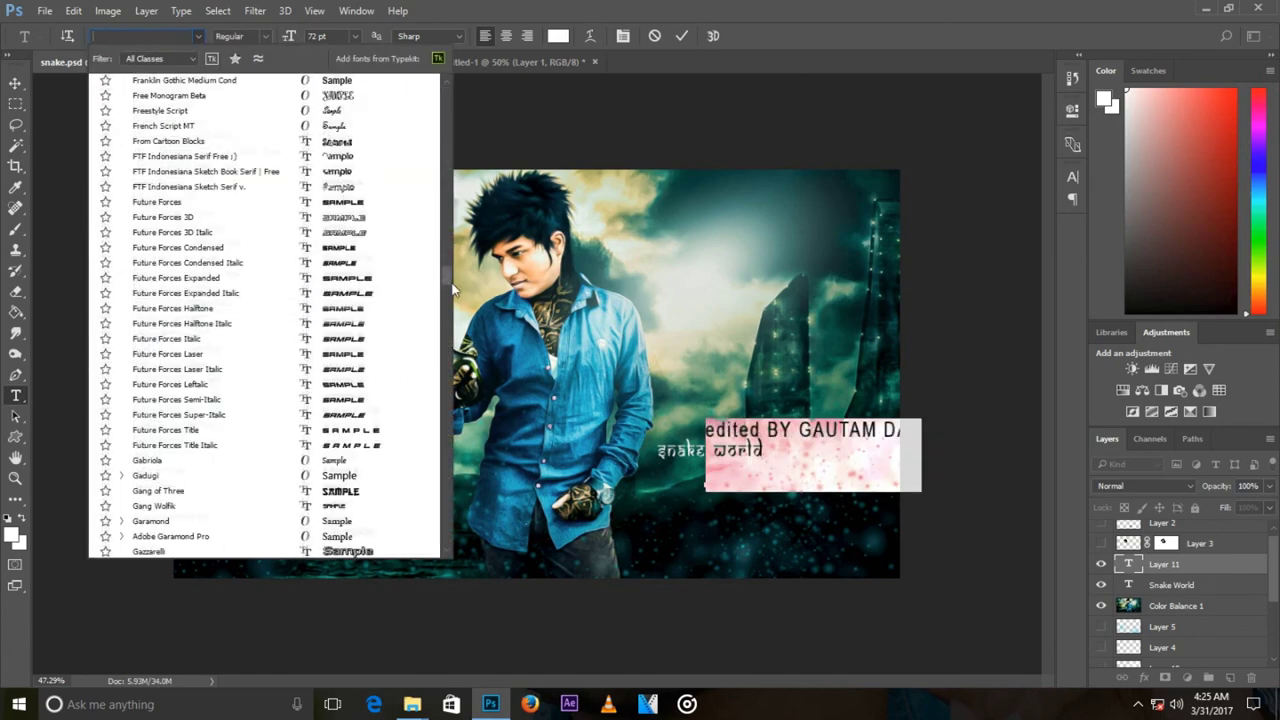
pyautogui.press('Escape')
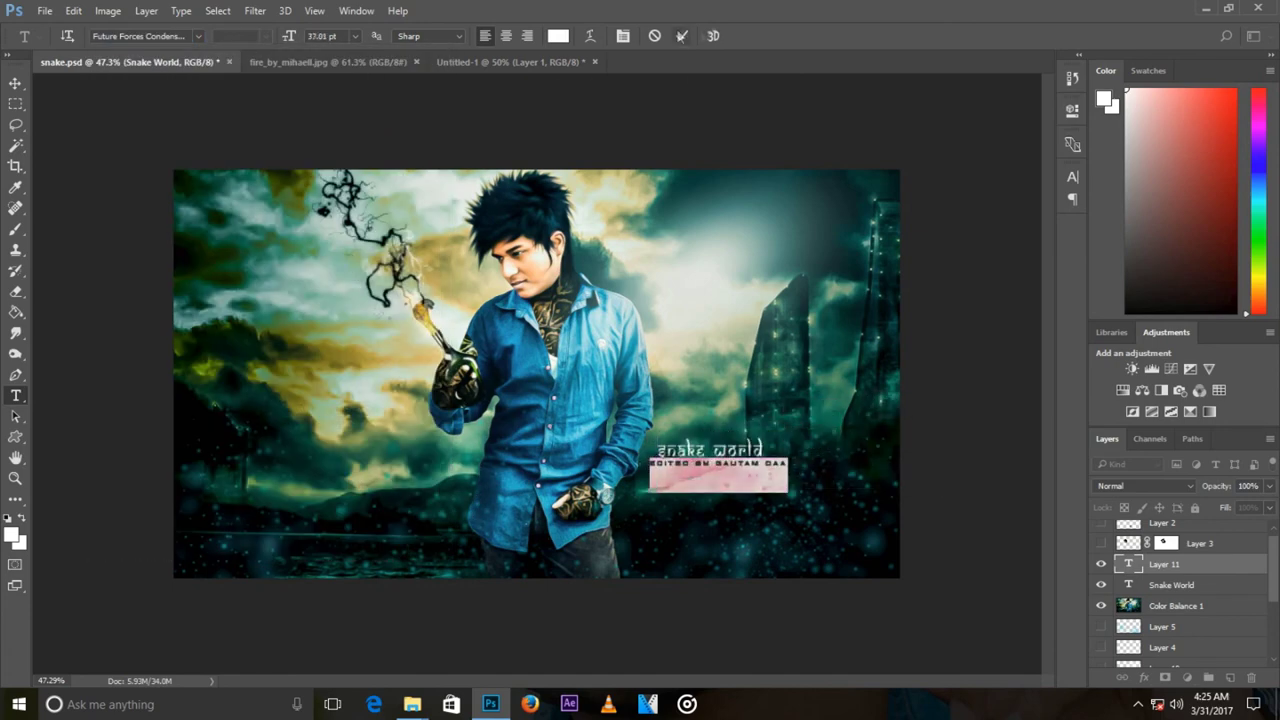